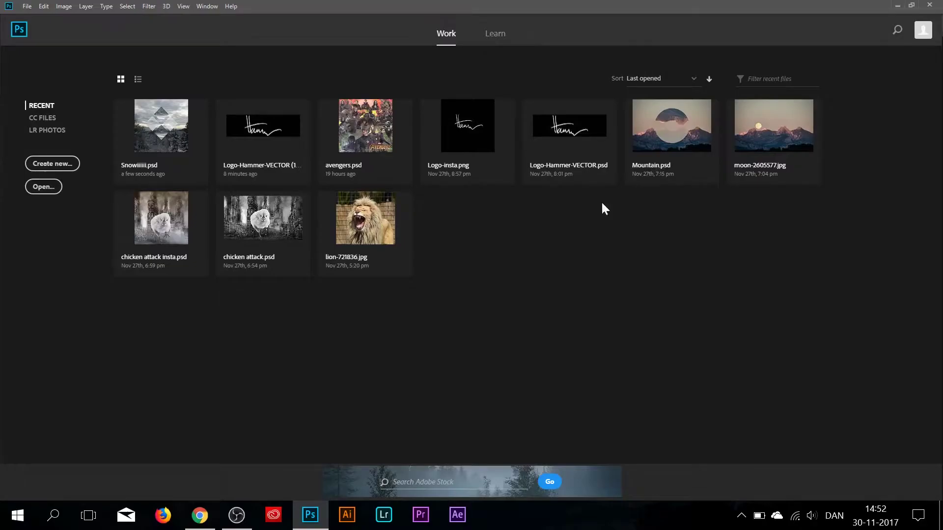
Close Chrome's download bar and search Pixabay images for the suggested term 'forrest'
click(206, 521)
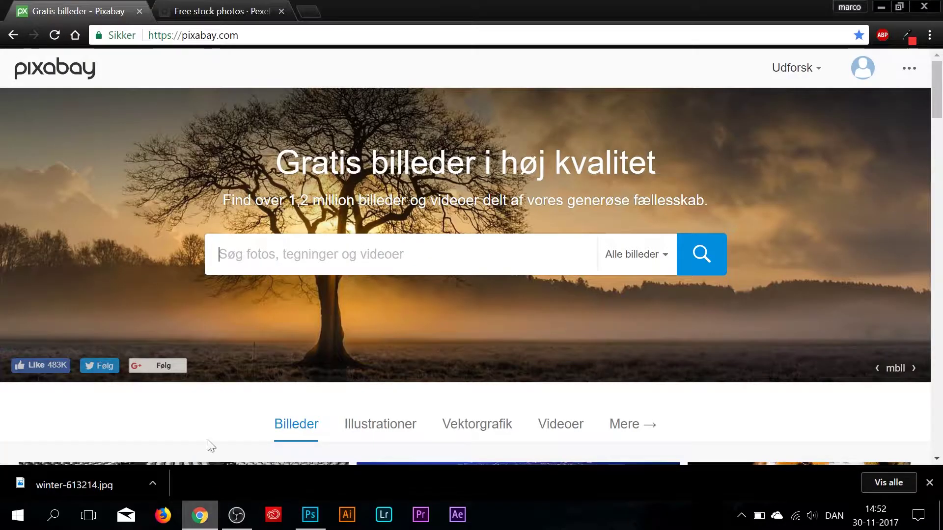
click(930, 482)
click(420, 265)
text(fo)
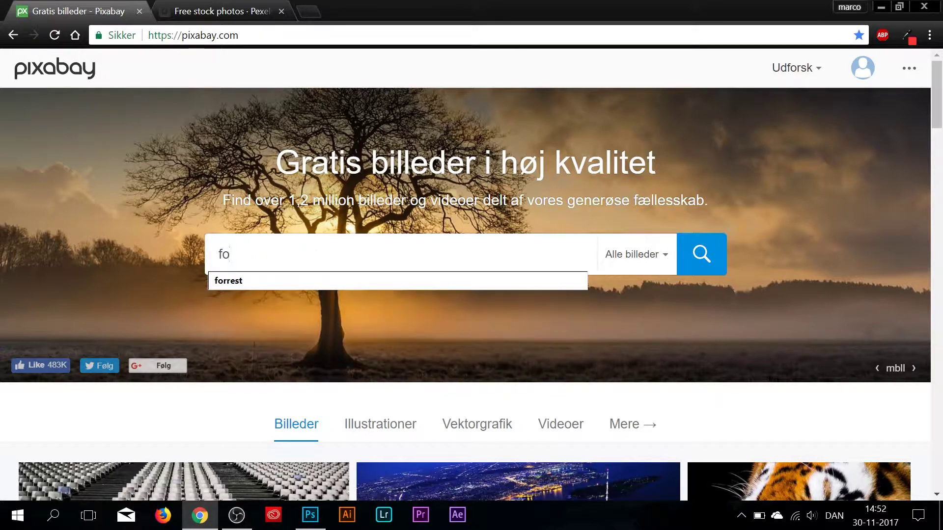
key(Down)
key(Return)
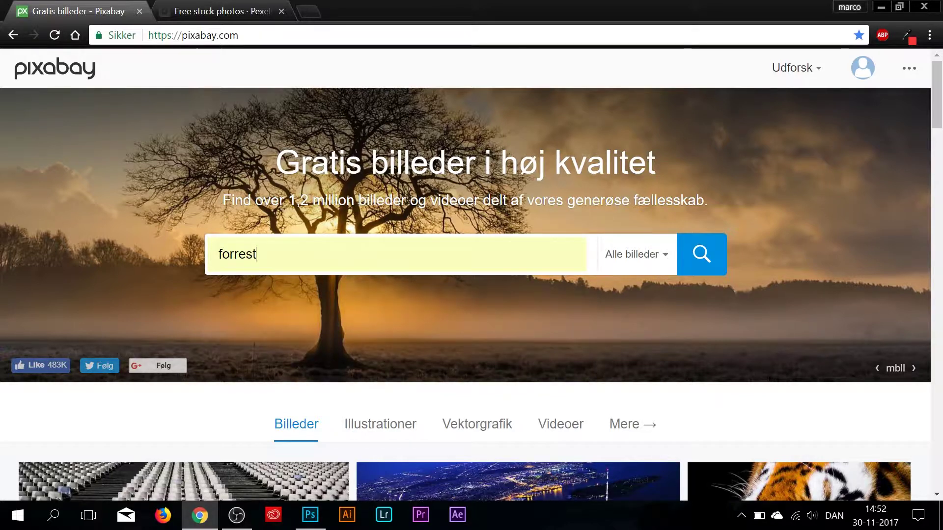
click(691, 247)
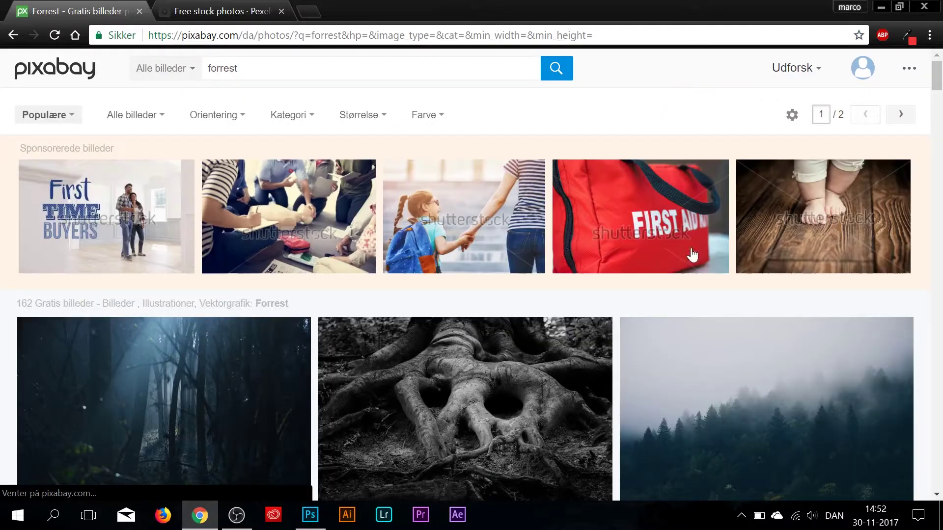
scroll(614, 240, down, 3)
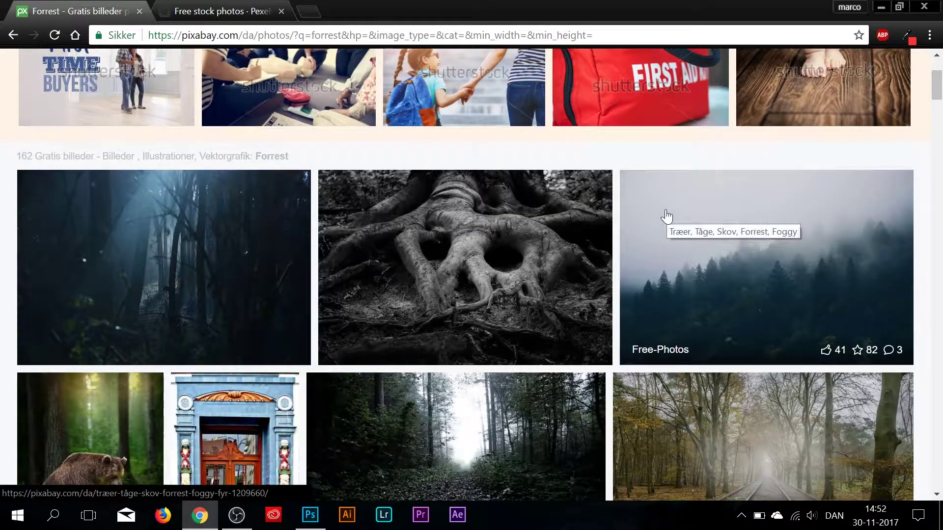
scroll(663, 218, down, 2)
scroll(666, 216, down, 3)
scroll(666, 216, down, 3)
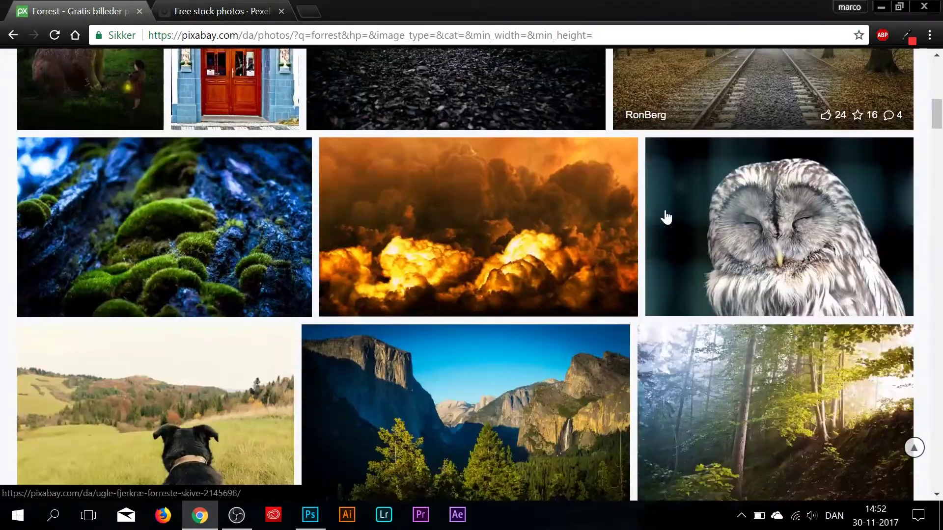
scroll(690, 221, down, 3)
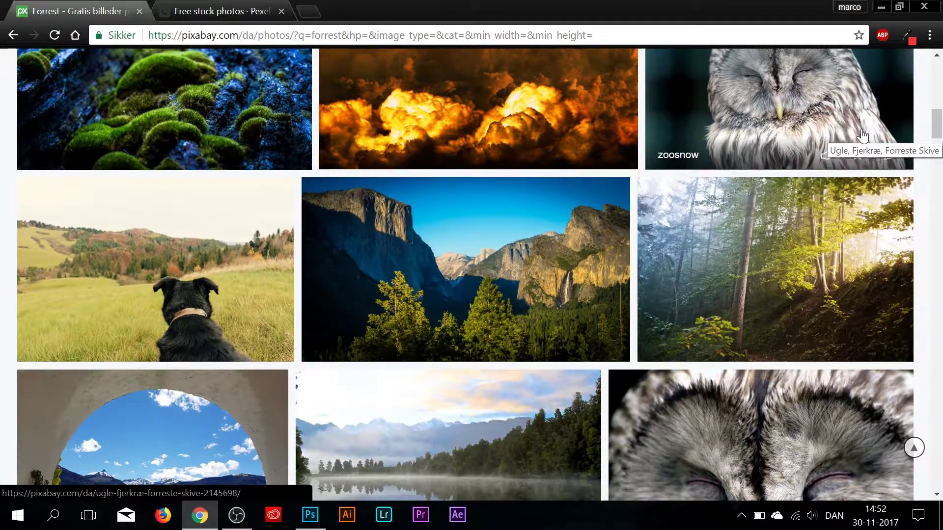
scroll(862, 135, down, 1)
scroll(863, 136, down, 1)
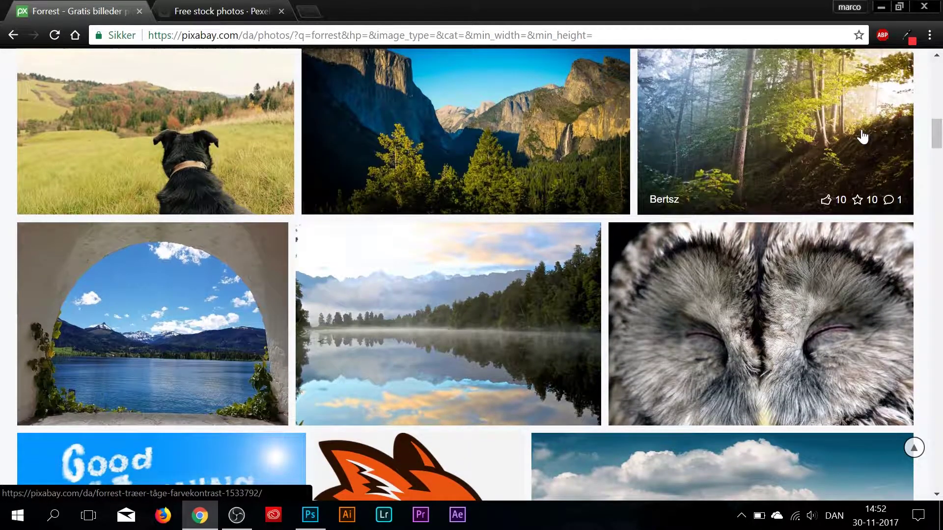
scroll(863, 137, down, 3)
scroll(863, 136, down, 3)
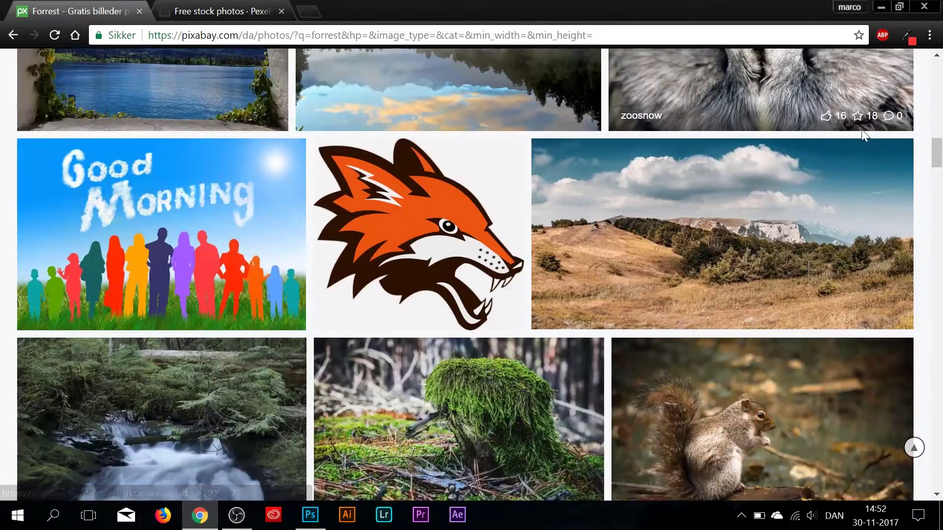
scroll(862, 137, down, 3)
scroll(863, 136, down, 3)
scroll(863, 137, down, 2)
scroll(862, 137, down, 3)
scroll(863, 137, down, 3)
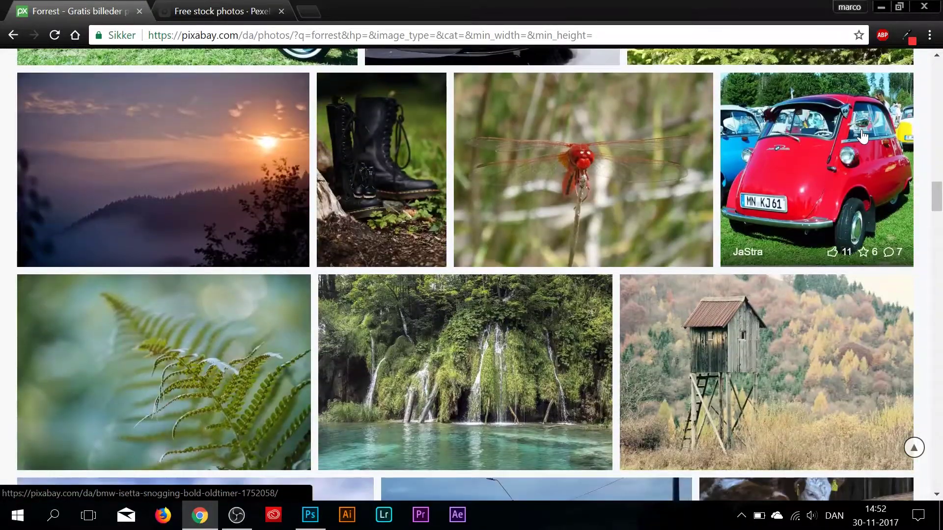
scroll(863, 136, down, 5)
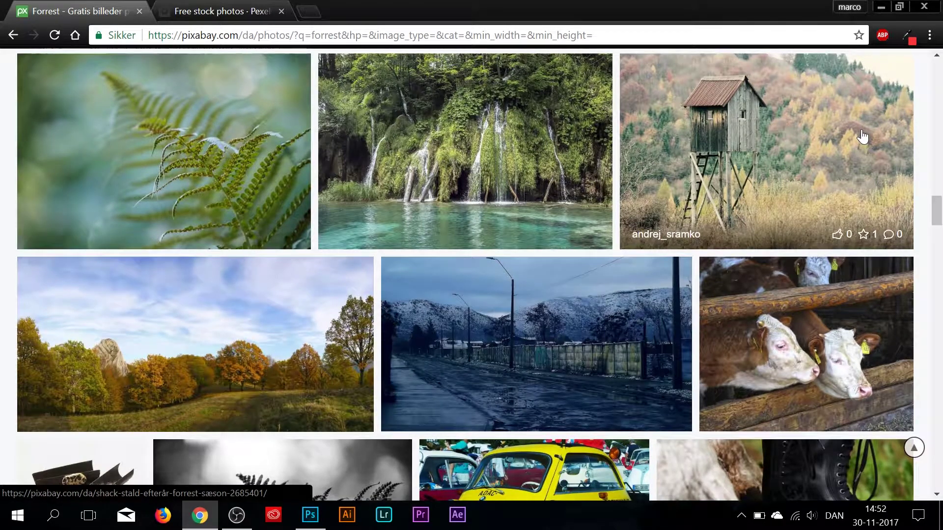
scroll(862, 136, down, 3)
scroll(862, 137, down, 2)
scroll(863, 137, down, 3)
scroll(863, 136, down, 4)
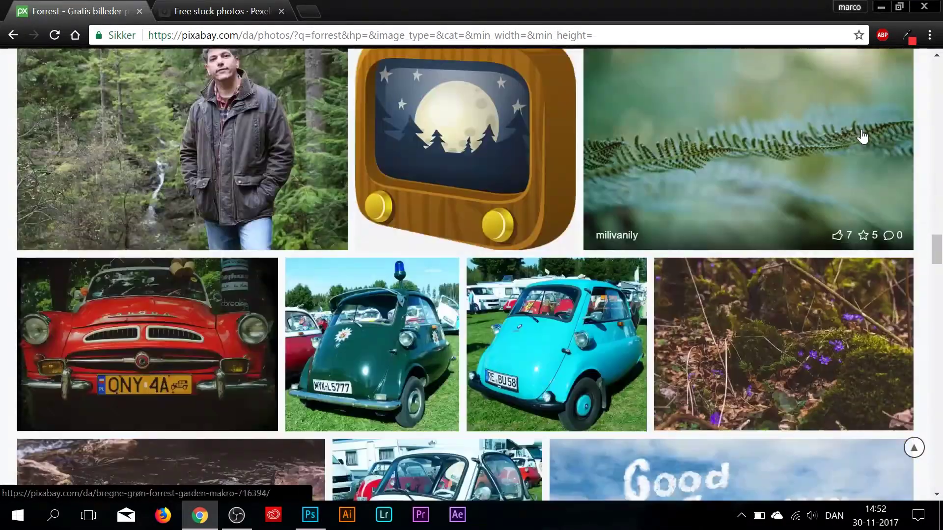
scroll(863, 136, down, 3)
scroll(862, 136, down, 3)
scroll(863, 136, down, 3)
scroll(862, 137, down, 3)
scroll(862, 137, down, 3)
scroll(863, 137, down, 3)
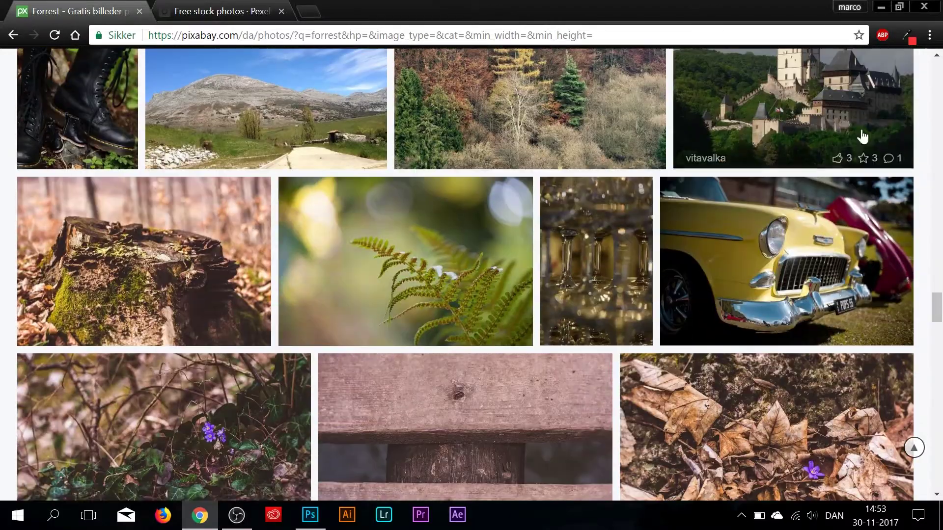
scroll(863, 137, down, 3)
scroll(862, 136, down, 2)
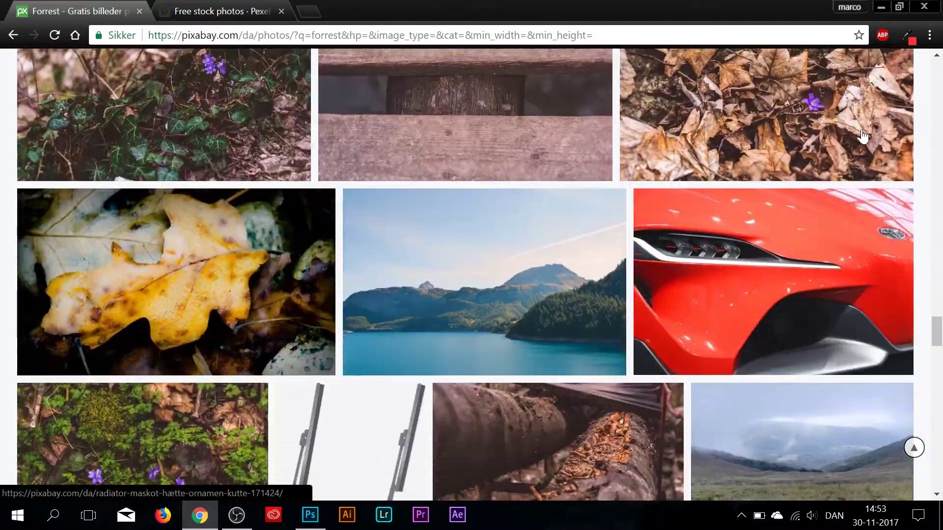
scroll(863, 136, down, 1)
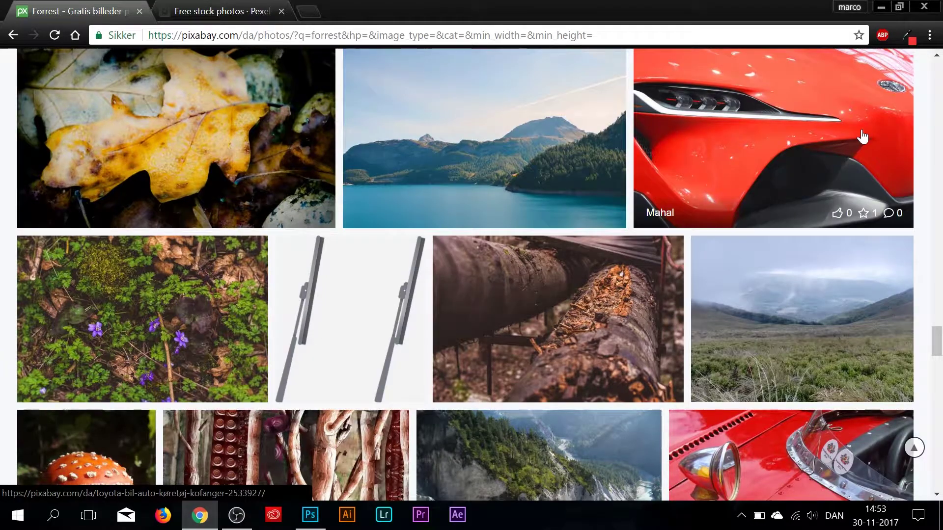
scroll(863, 137, down, 2)
scroll(862, 136, down, 3)
scroll(863, 136, down, 2)
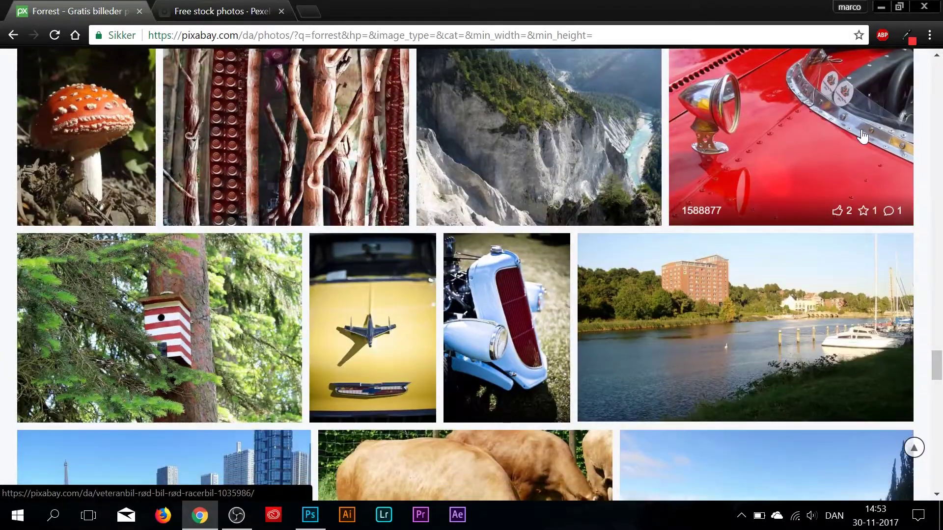
scroll(863, 136, down, 3)
scroll(863, 137, down, 3)
scroll(863, 136, down, 2)
scroll(862, 137, down, 4)
scroll(861, 139, down, 3)
scroll(862, 138, down, 2)
scroll(861, 132, down, 1)
scroll(860, 131, down, 2)
scroll(861, 135, down, 1)
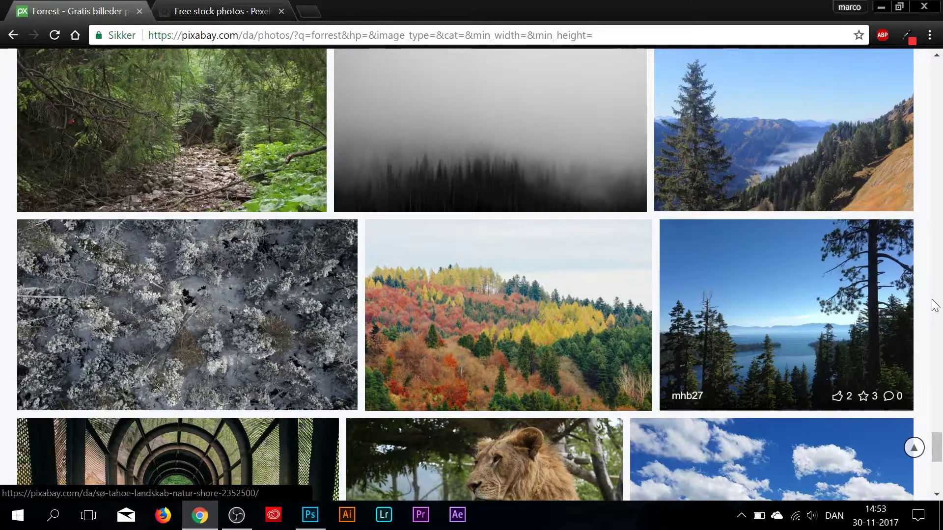
scroll(896, 297, down, 2)
scroll(896, 297, down, 1)
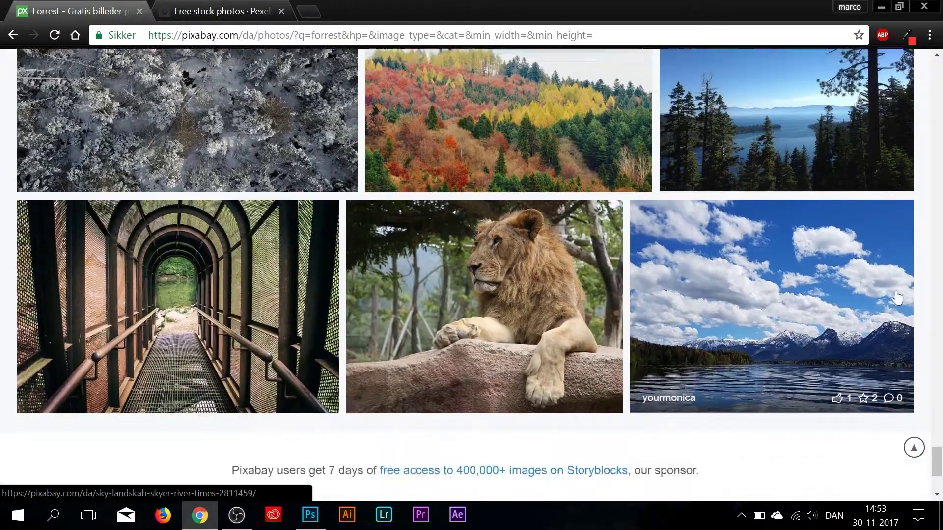
scroll(897, 297, down, 1)
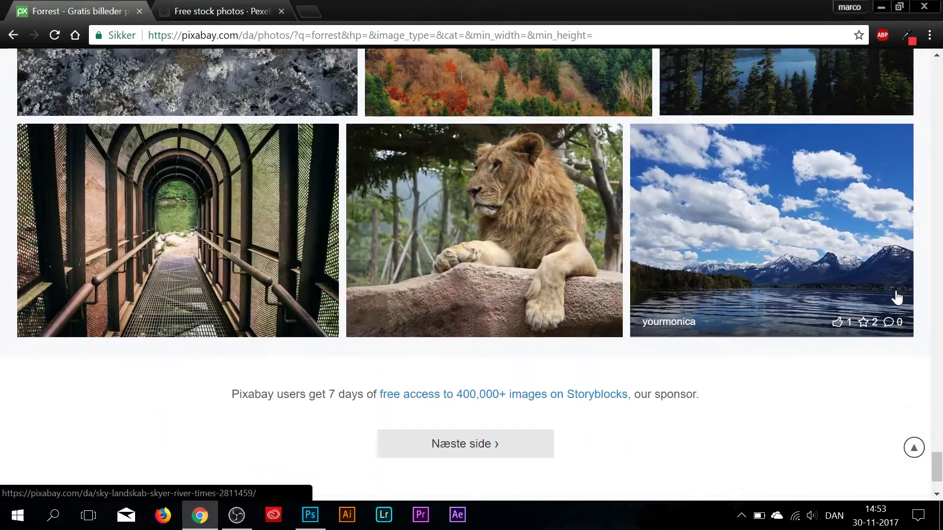
click(462, 449)
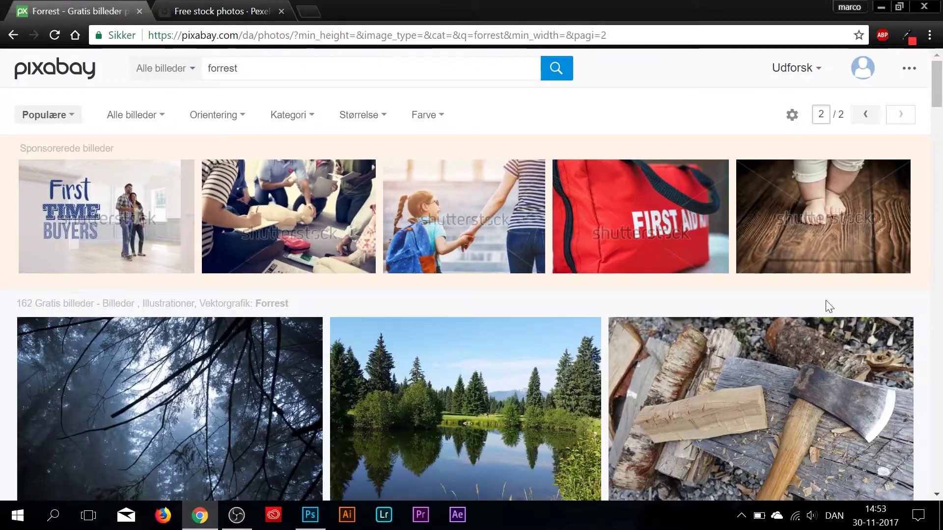
scroll(850, 290, down, 3)
scroll(850, 298, down, 1)
scroll(850, 298, down, 3)
scroll(850, 298, down, 2)
scroll(852, 298, down, 4)
scroll(852, 298, down, 3)
scroll(852, 298, down, 3)
scroll(852, 298, down, 3)
scroll(851, 298, down, 1)
scroll(851, 298, down, 3)
scroll(851, 298, down, 1)
scroll(851, 298, down, 4)
scroll(849, 298, down, 4)
scroll(849, 298, down, 1)
scroll(850, 298, down, 3)
scroll(850, 298, down, 3)
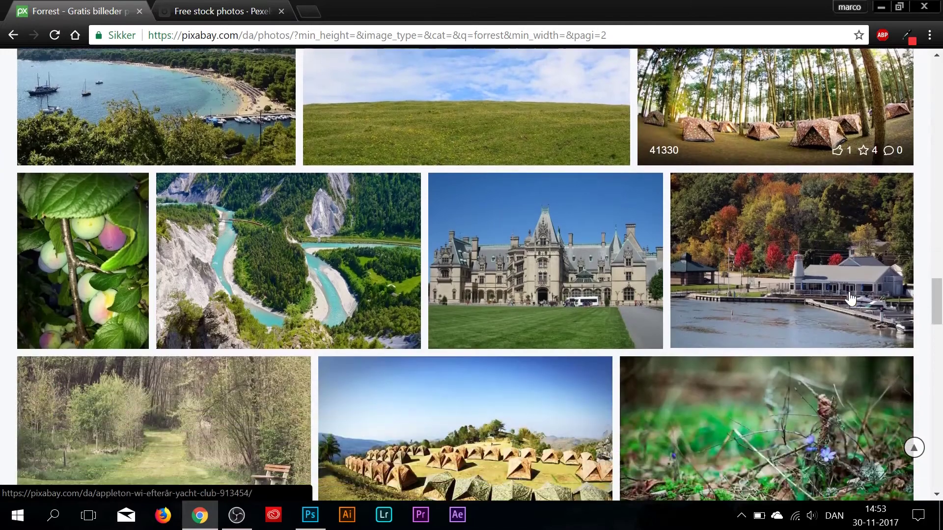
scroll(850, 298, down, 4)
scroll(850, 298, down, 2)
scroll(850, 298, down, 4)
scroll(850, 298, down, 2)
scroll(849, 298, down, 4)
scroll(850, 298, down, 1)
scroll(850, 298, down, 5)
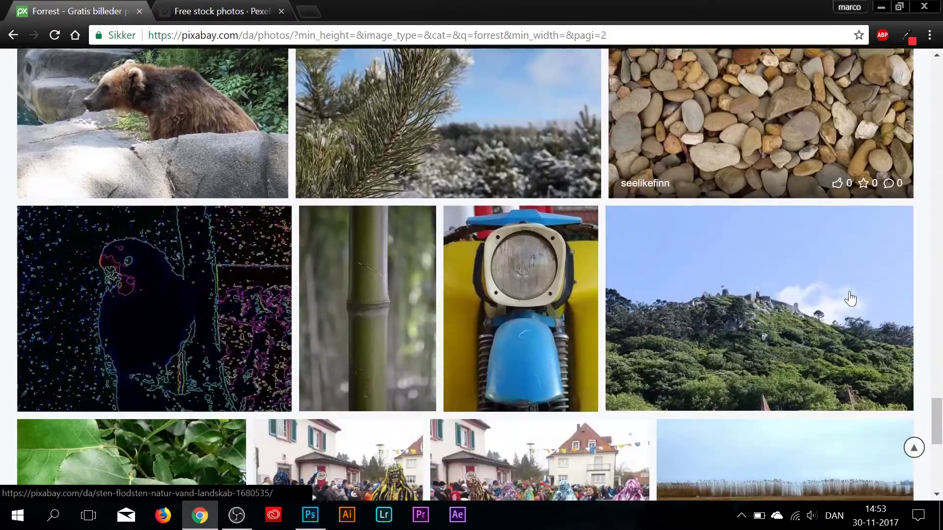
scroll(850, 298, down, 4)
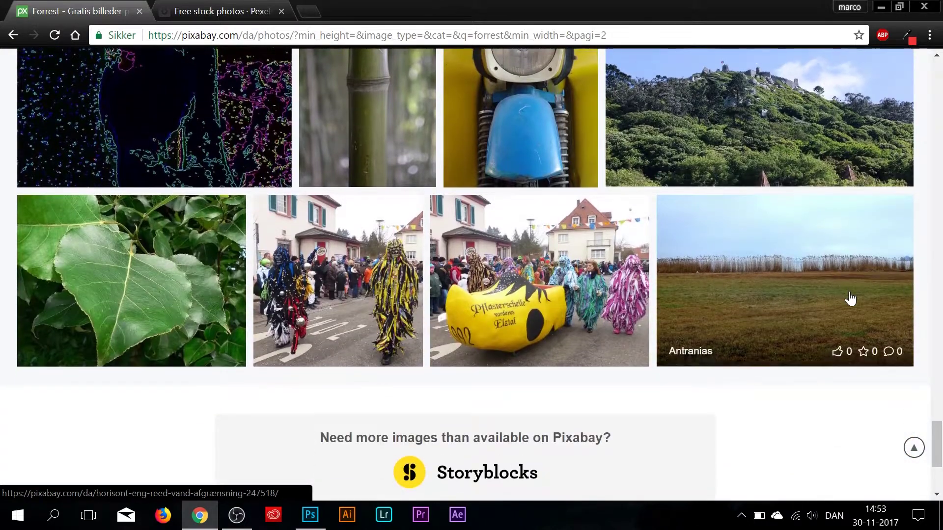
scroll(604, 426, down, 2)
scroll(600, 412, down, 2)
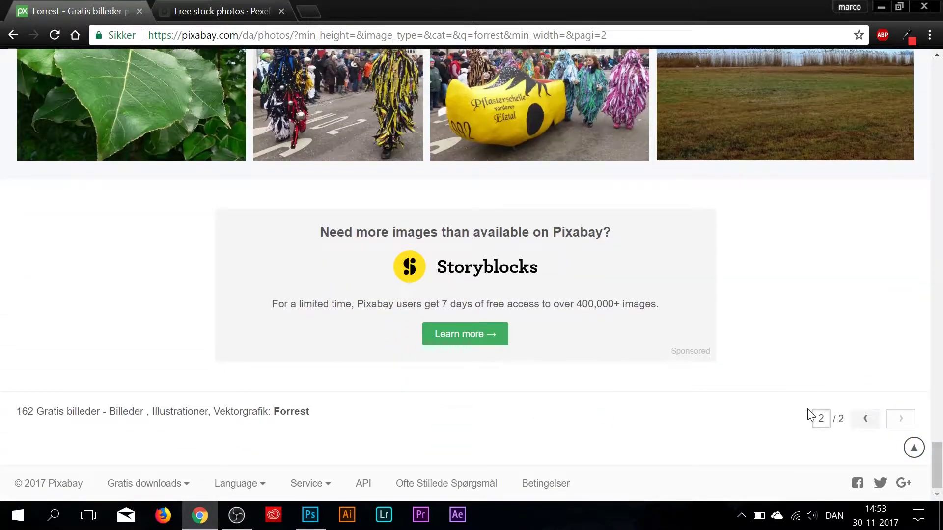
click(864, 421)
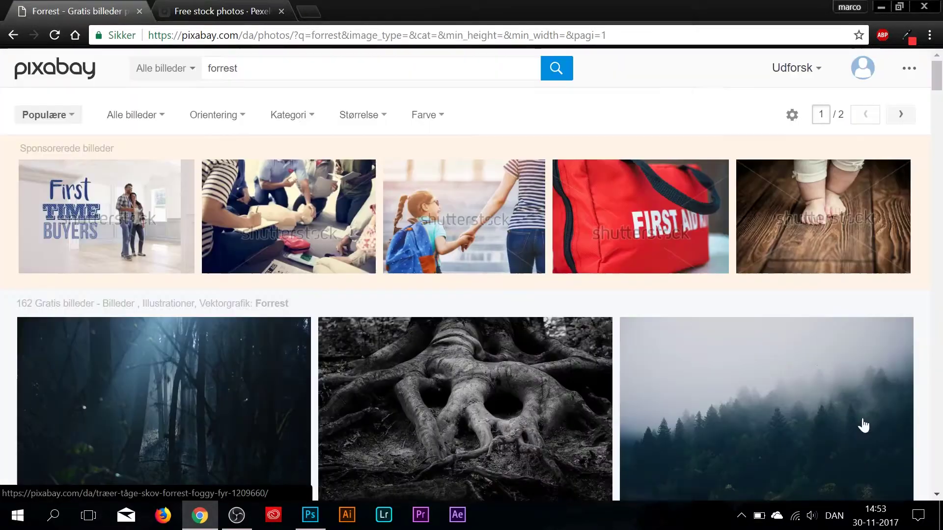
scroll(730, 311, down, 4)
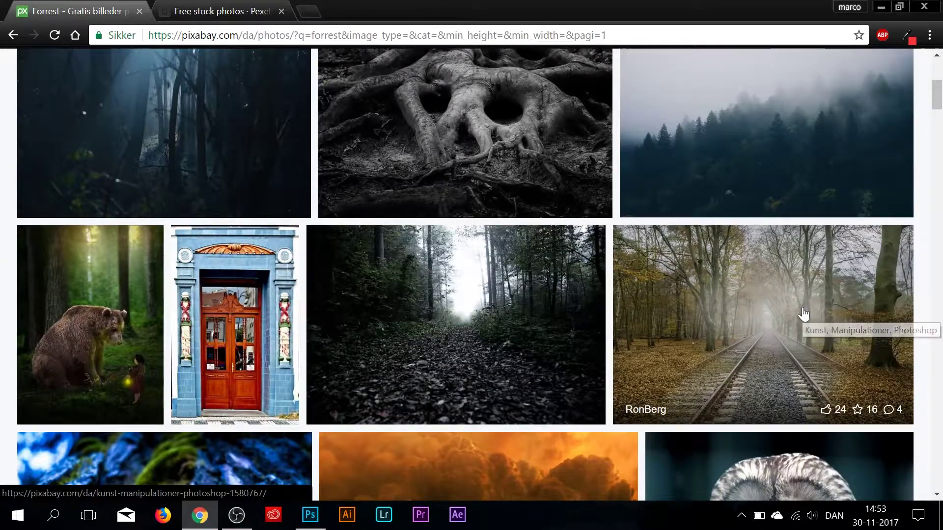
scroll(803, 315, down, 4)
scroll(803, 314, down, 3)
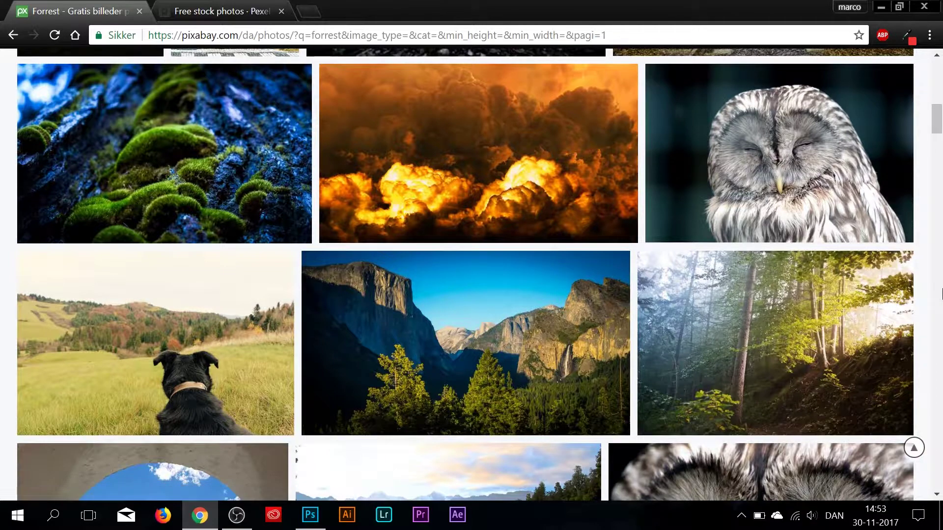
scroll(593, 307, down, 3)
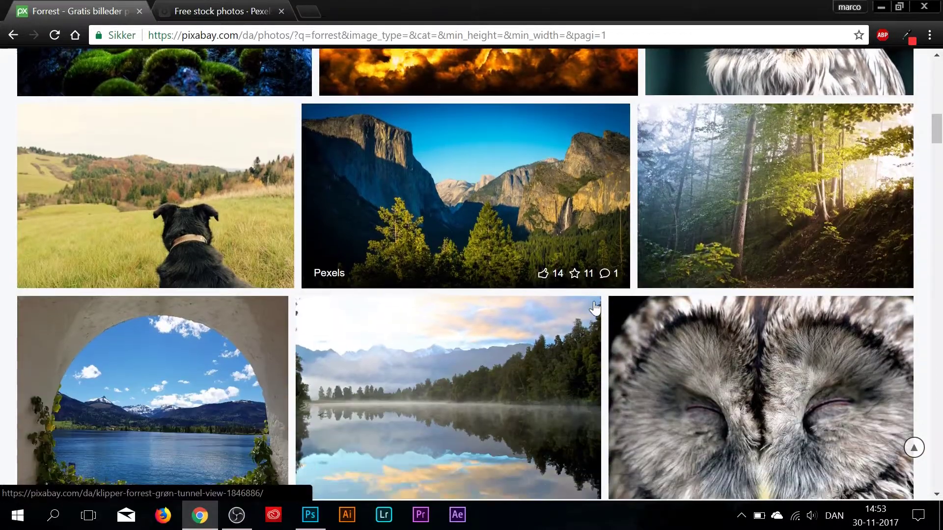
click(471, 366)
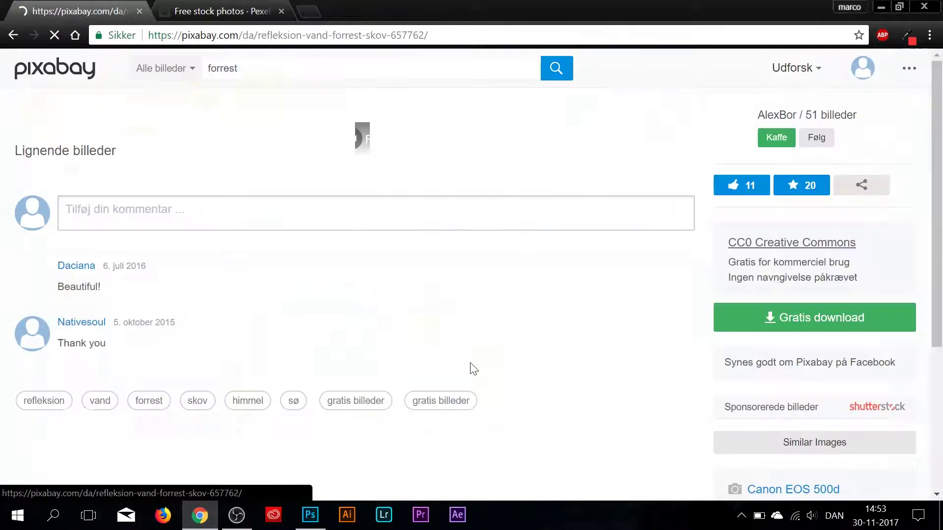
Download the misty lake reflection photo from Pixabay as a 1920×1280 JPG
scroll(472, 368, down, 3)
scroll(470, 369, up, 2)
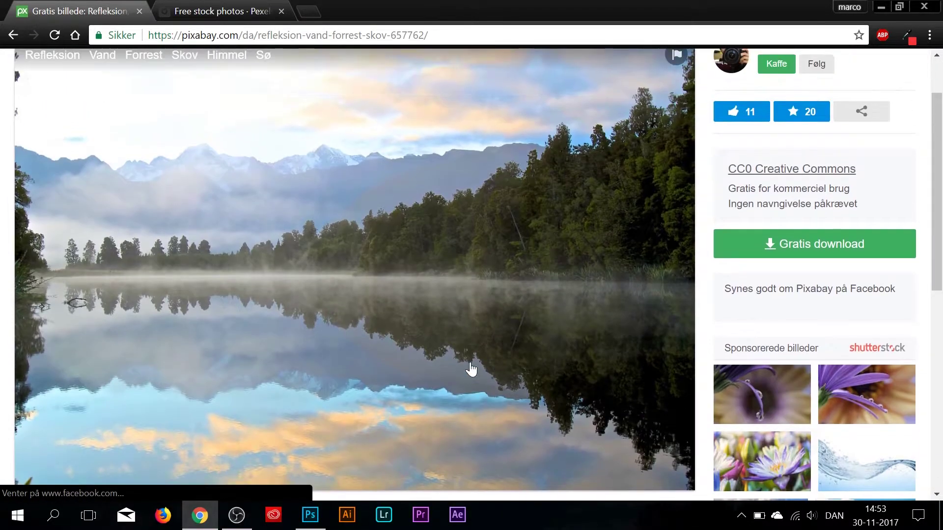
click(831, 251)
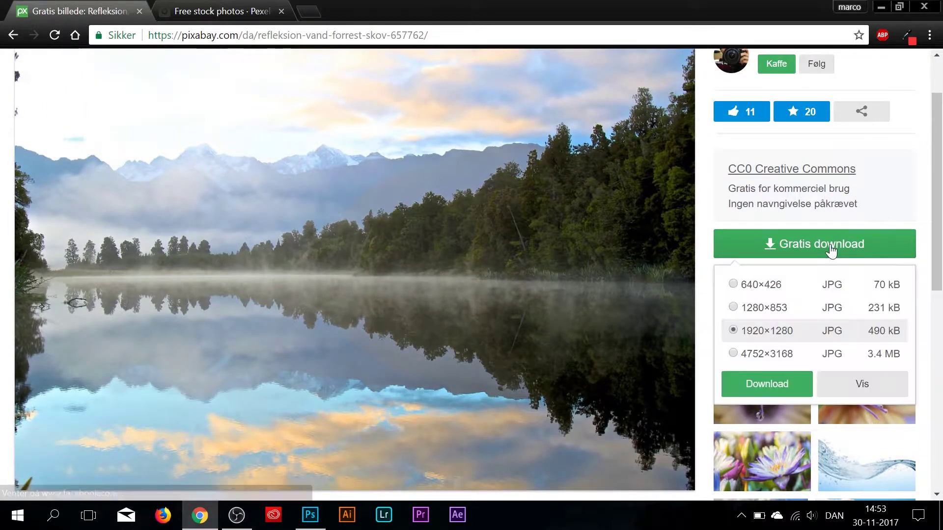
click(768, 384)
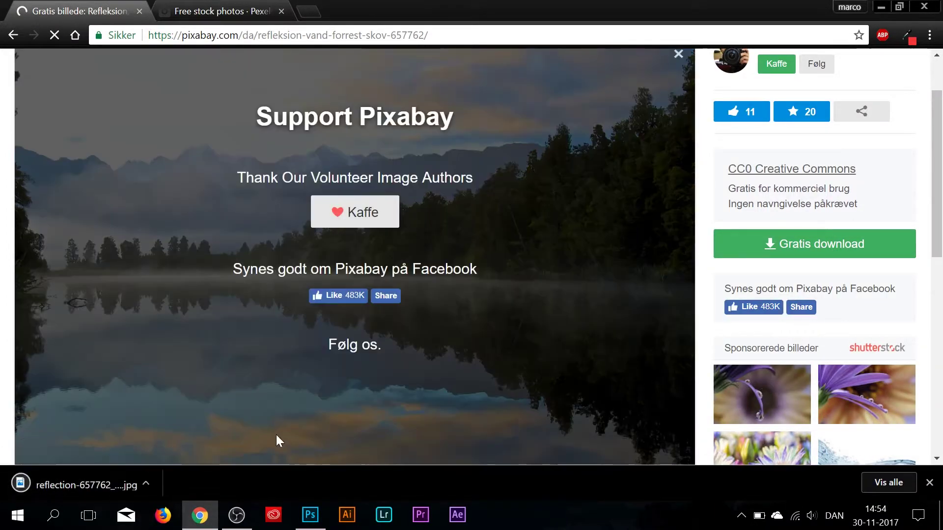
mouse_move(74, 485)
mouse_down()
mouse_move(296, 497)
mouse_move(309, 523)
mouse_up()
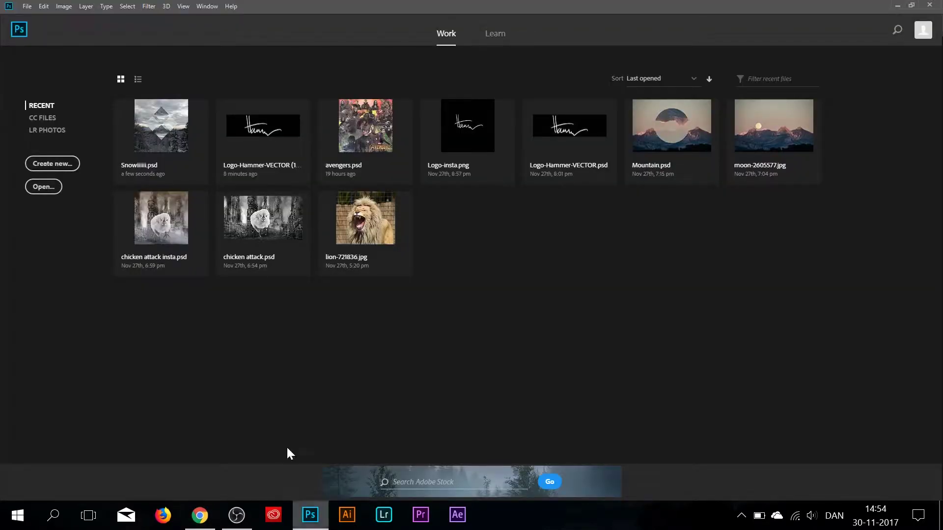
Create a new 1000×1000 px document with 300 ppi resolution
click(26, 6)
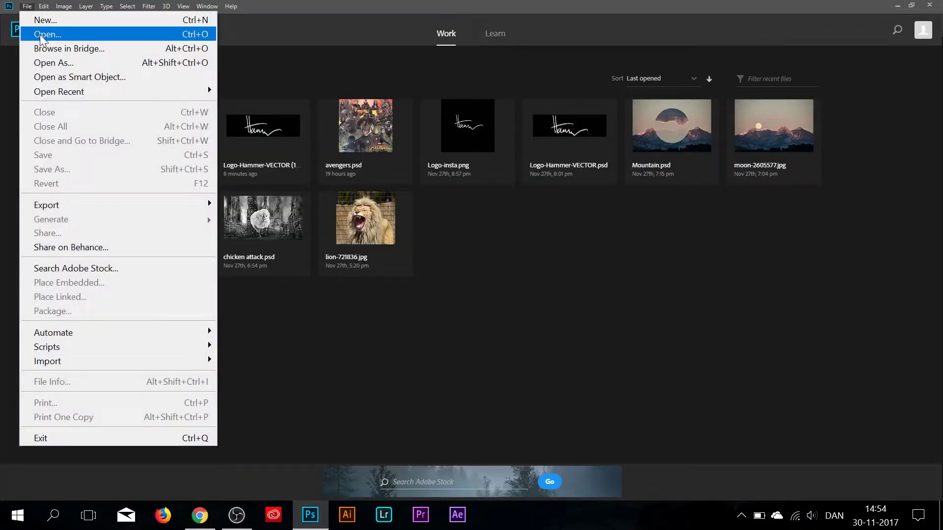
click(44, 20)
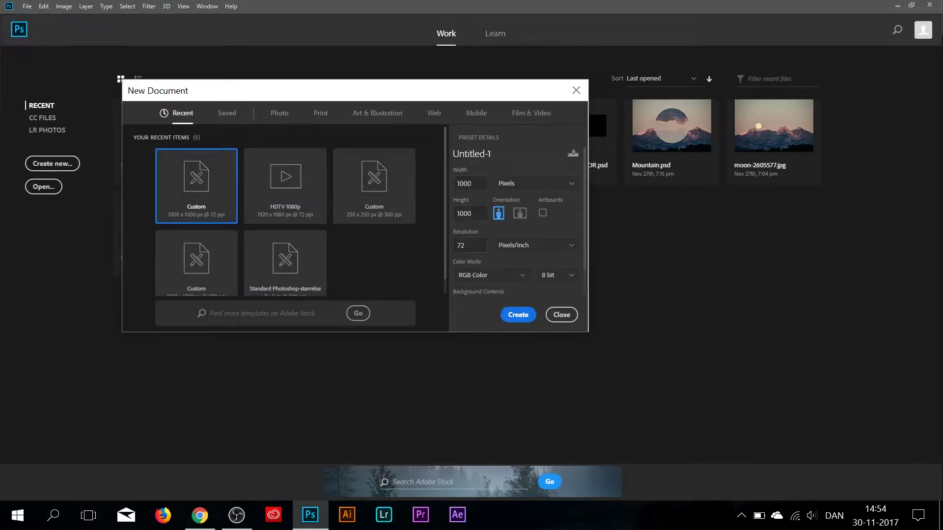
text(300)
click(506, 320)
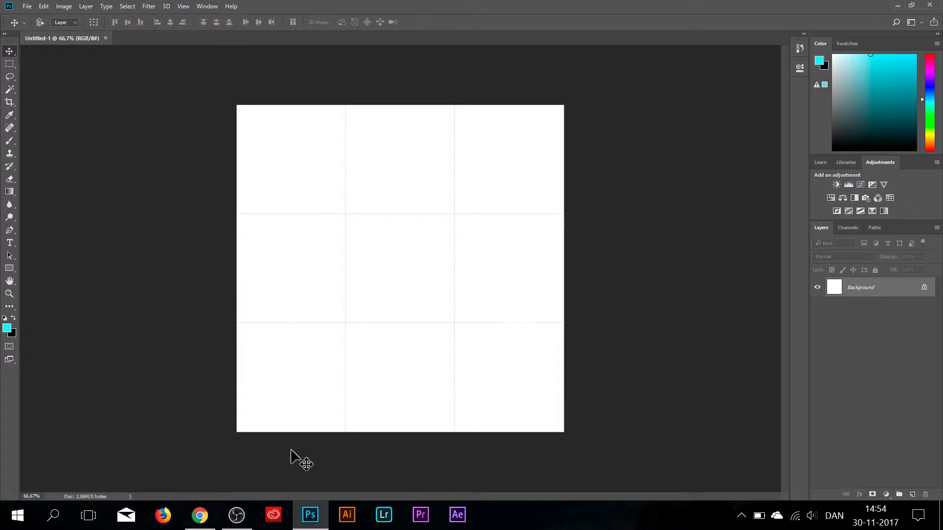
Place the lake photo into the document, enlarge it and shift it left to fill the canvas
click(200, 515)
mouse_move(123, 483)
mouse_down()
mouse_move(309, 521)
mouse_move(488, 281)
mouse_up()
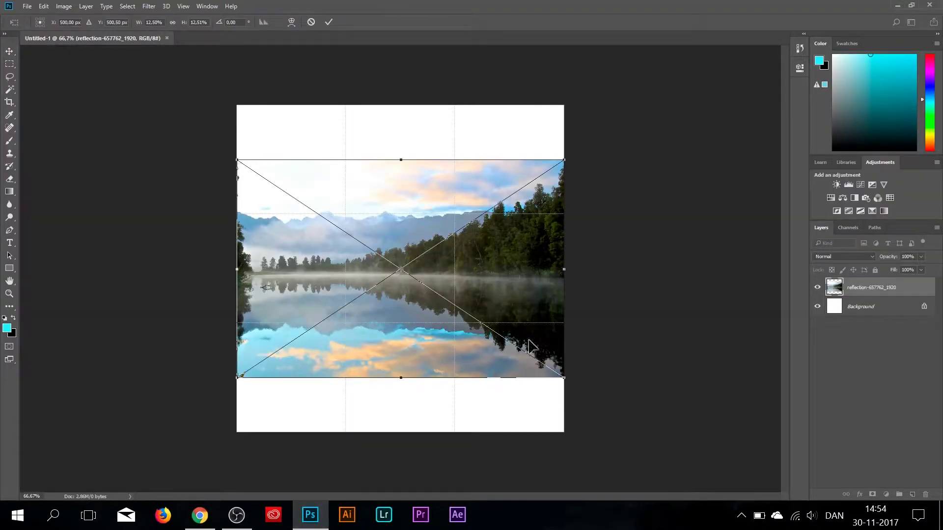
drag(560, 377, 688, 462)
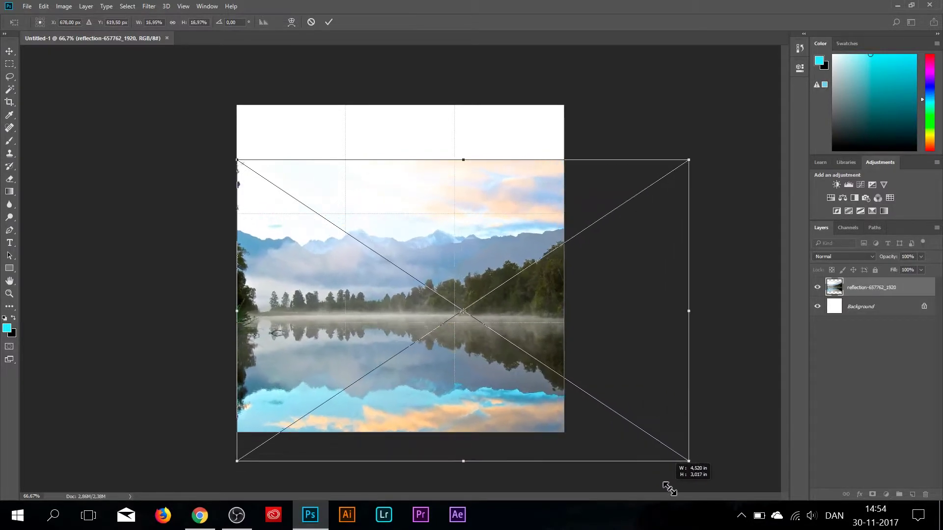
drag(690, 156, 786, 35)
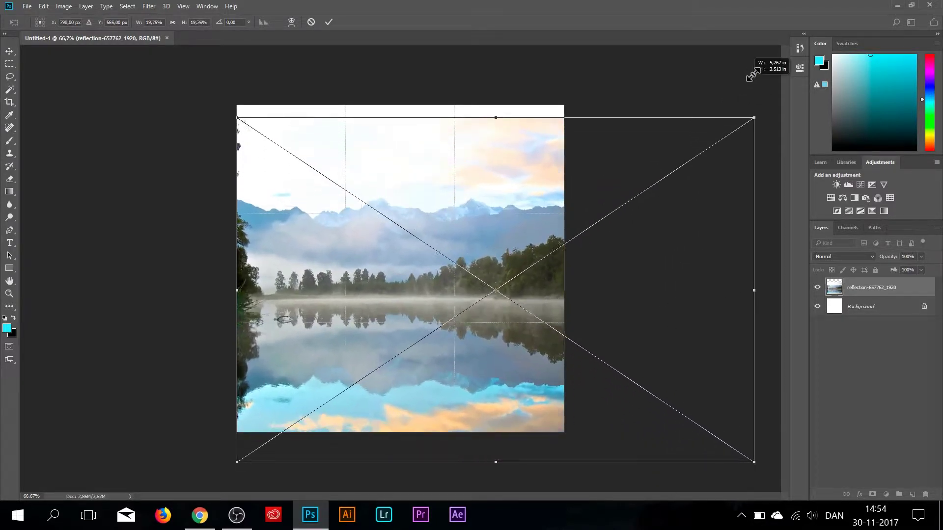
click(329, 22)
mouse_move(470, 201)
mouse_down()
mouse_move(320, 199)
mouse_move(341, 205)
mouse_up()
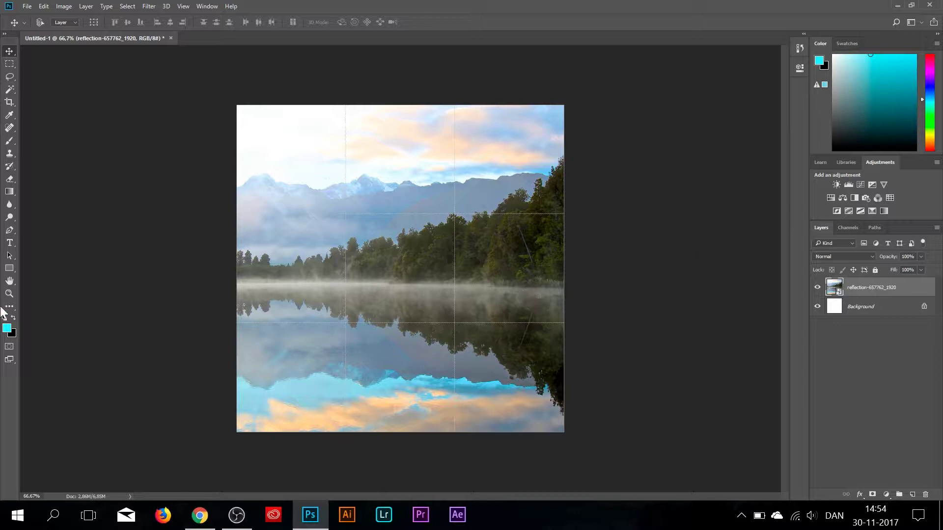
click(14, 269)
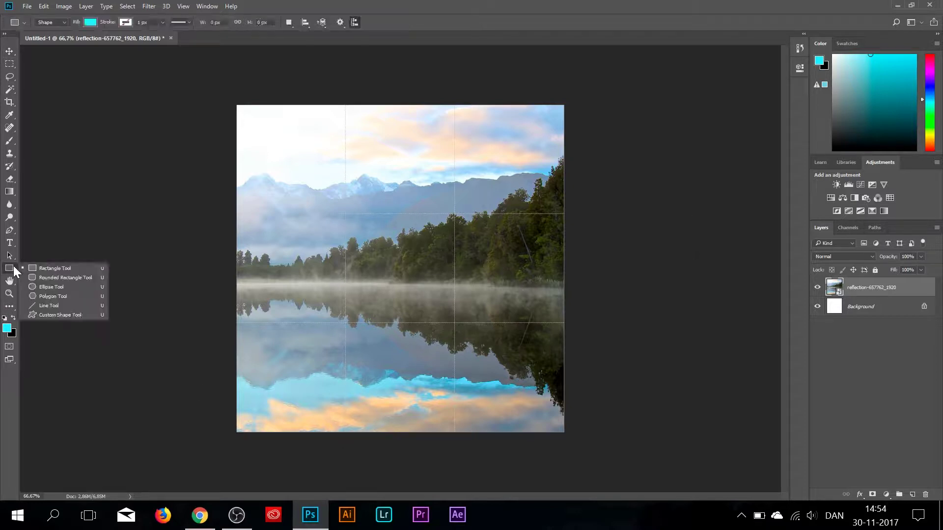
Draw a small green-filled ellipse on a new layer and move it up into the sky
click(59, 290)
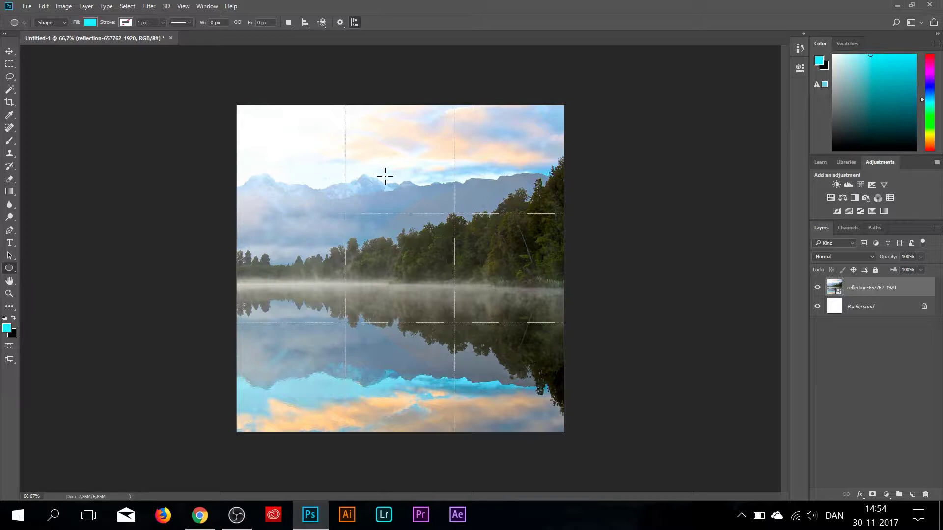
click(911, 495)
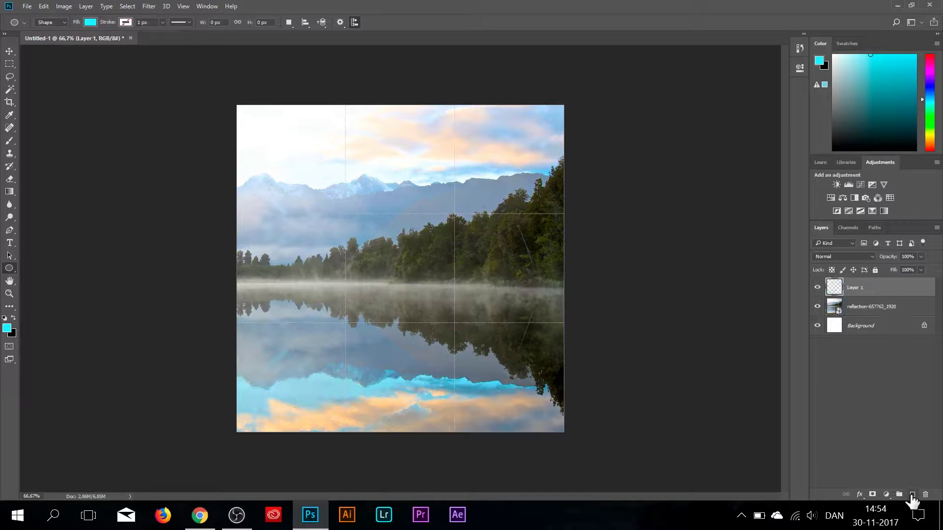
click(91, 23)
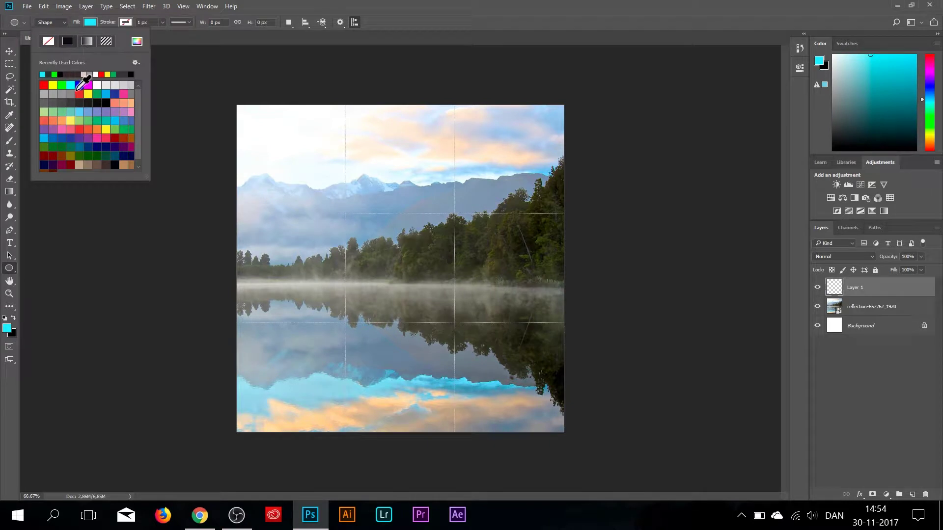
click(62, 85)
drag(377, 187, 411, 222)
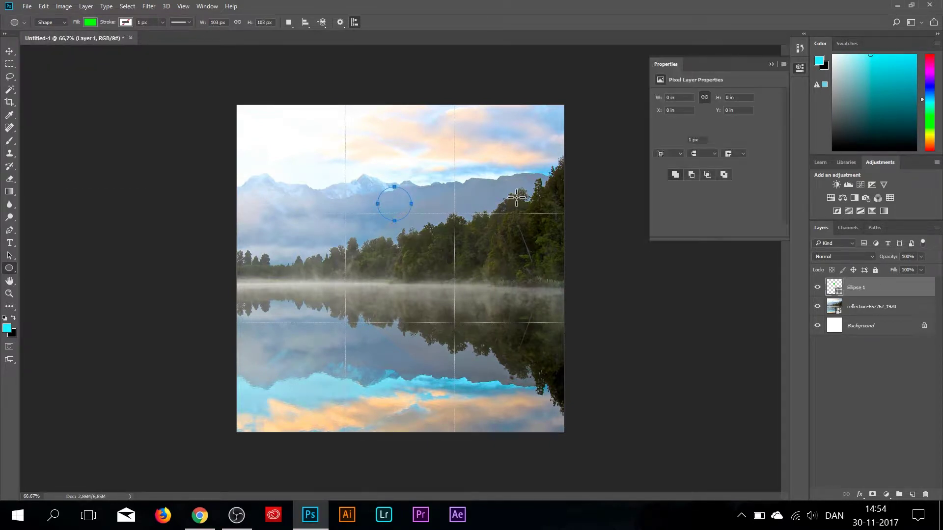
click(771, 65)
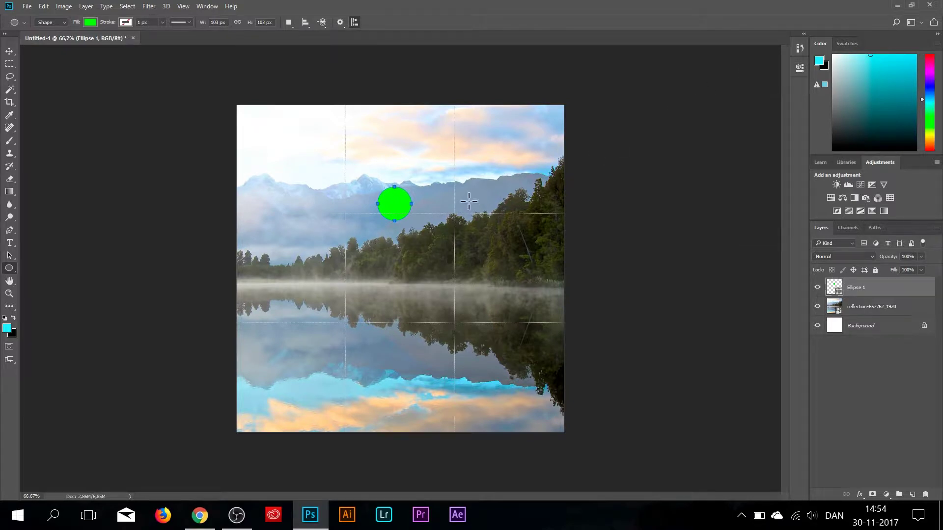
click(10, 49)
drag(392, 210, 398, 164)
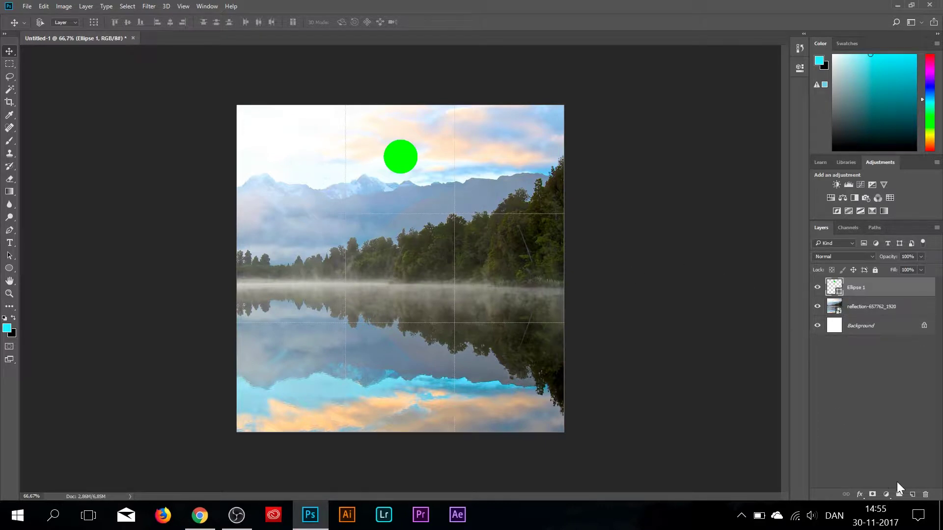
click(911, 495)
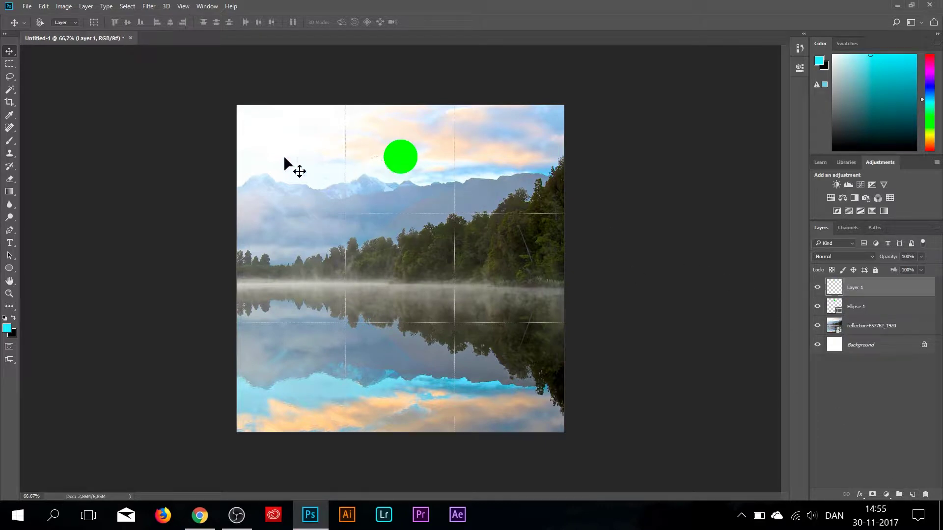
Draw a large circle over the lake and centre it under the small green circle
click(9, 269)
drag(362, 168, 569, 483)
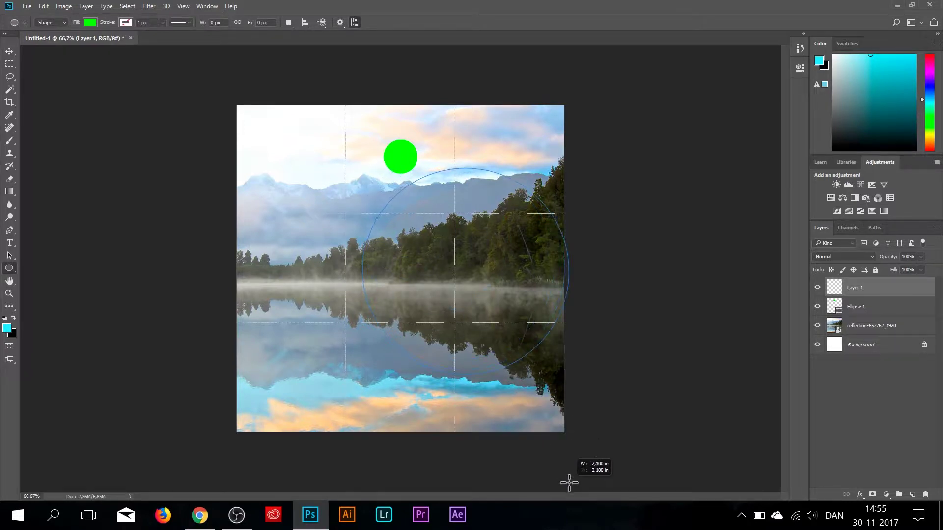
drag(568, 483, 568, 486)
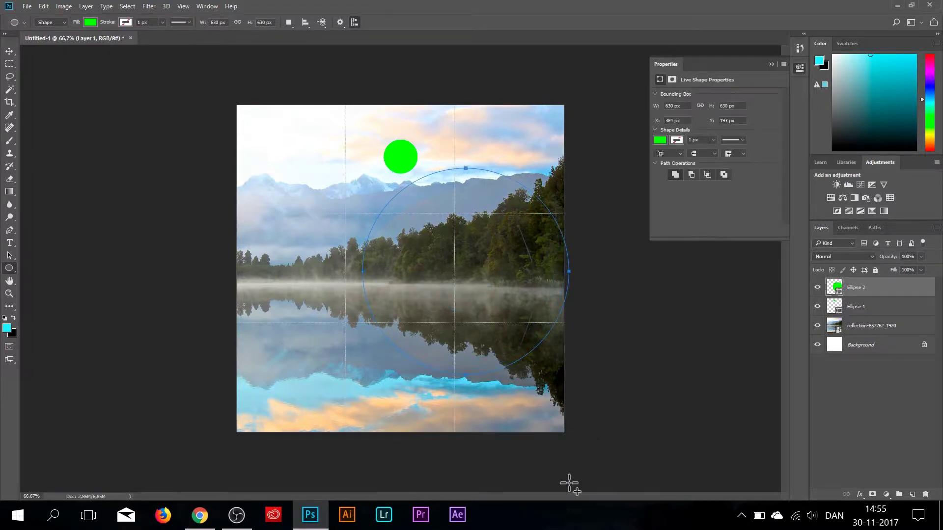
click(8, 51)
drag(529, 289, 459, 288)
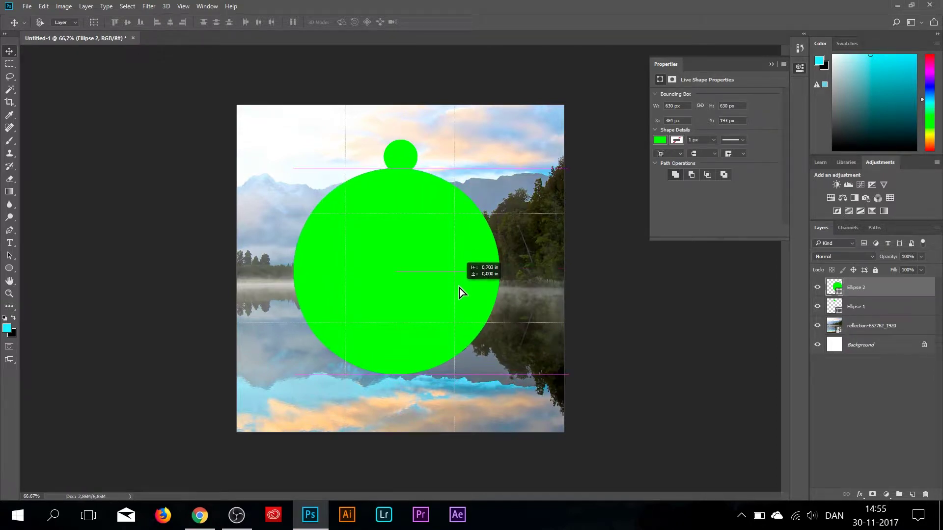
drag(459, 288, 449, 287)
Give the large circle no fill and a thick red stroke
click(660, 140)
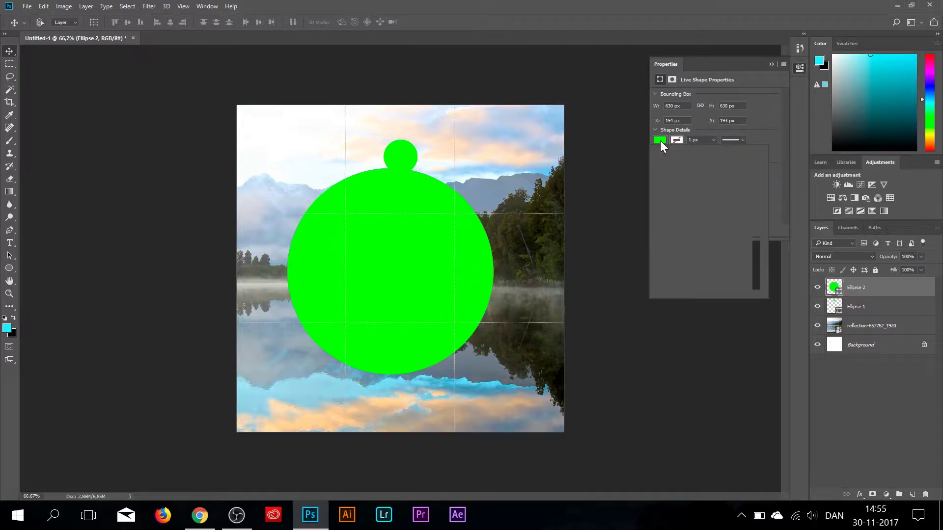
click(670, 160)
click(677, 140)
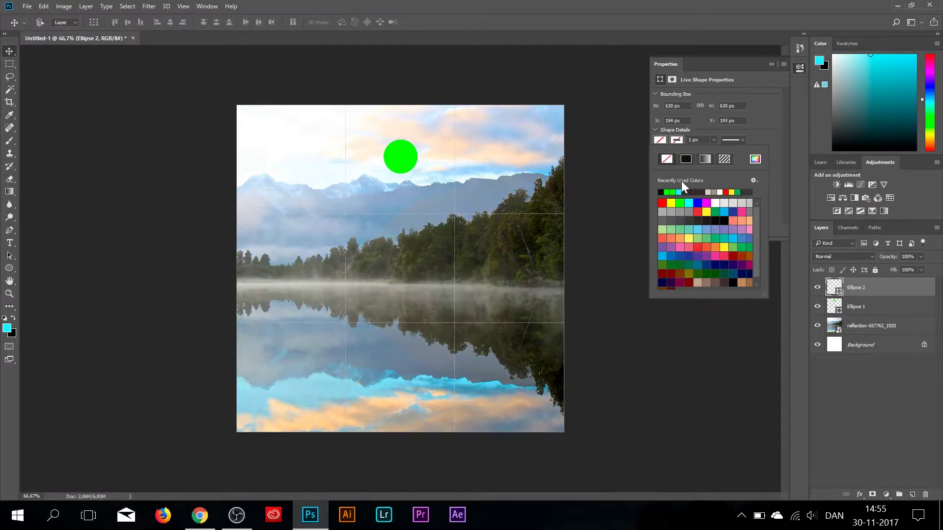
click(662, 202)
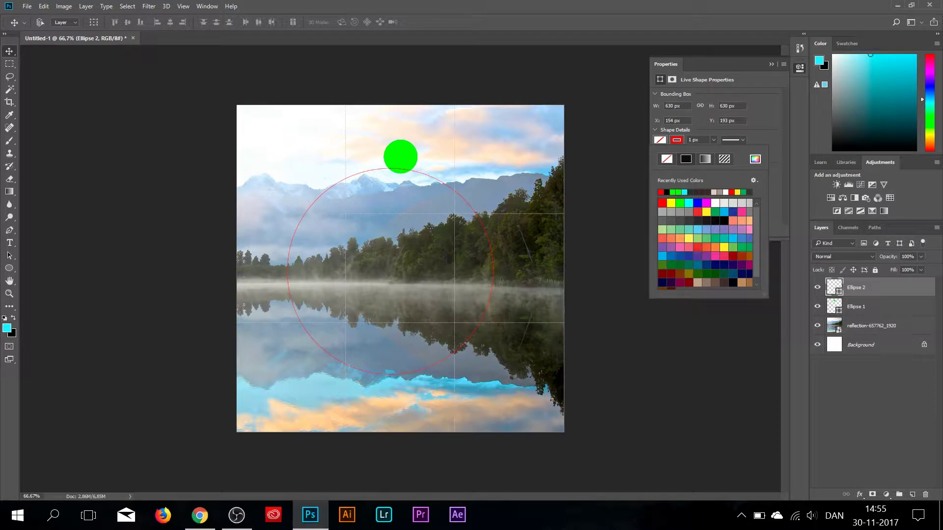
click(713, 140)
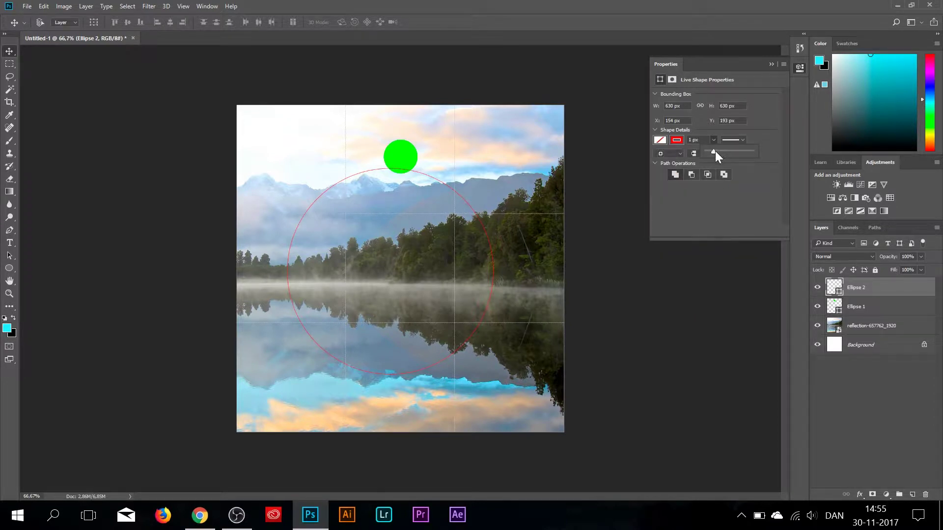
drag(717, 151, 715, 152)
drag(715, 152, 715, 152)
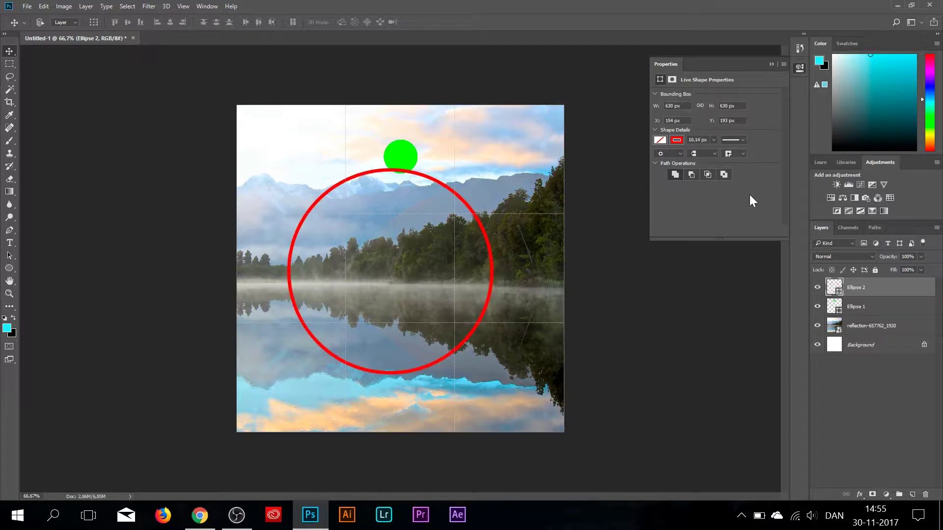
click(770, 66)
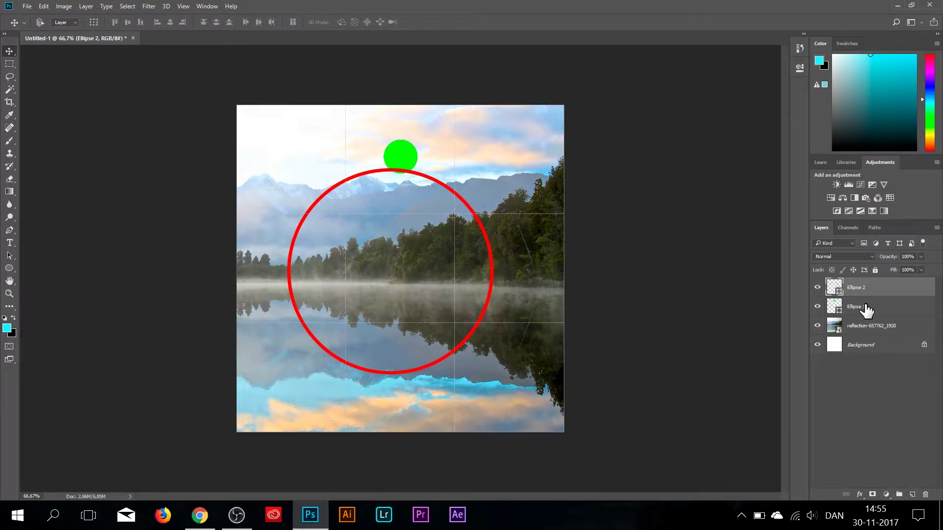
Nudge the red ring slightly right, reselect the green circle's layer and zoom in
click(817, 306)
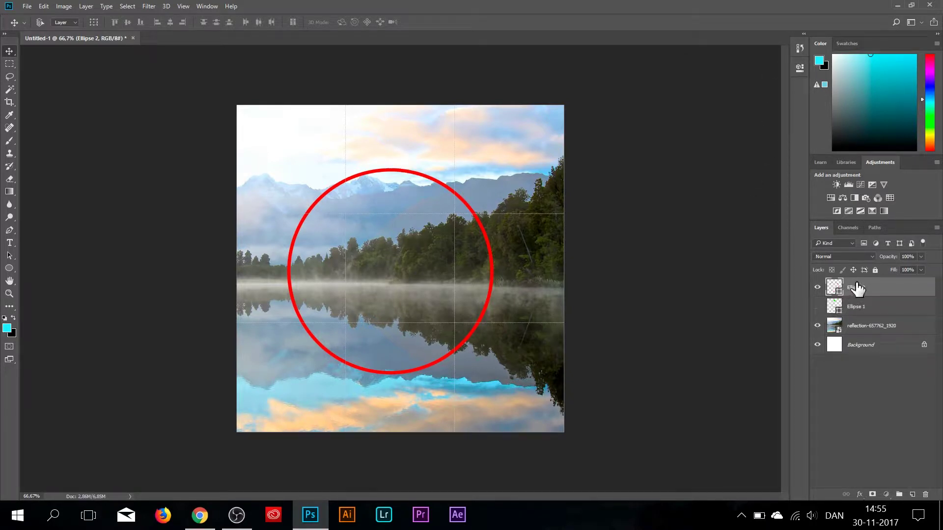
drag(489, 255, 500, 248)
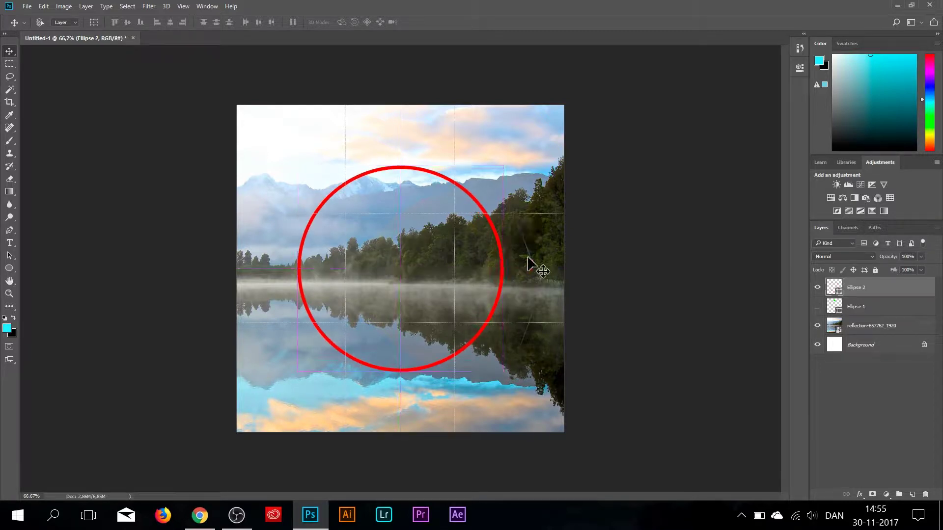
click(818, 307)
click(849, 308)
key(z)
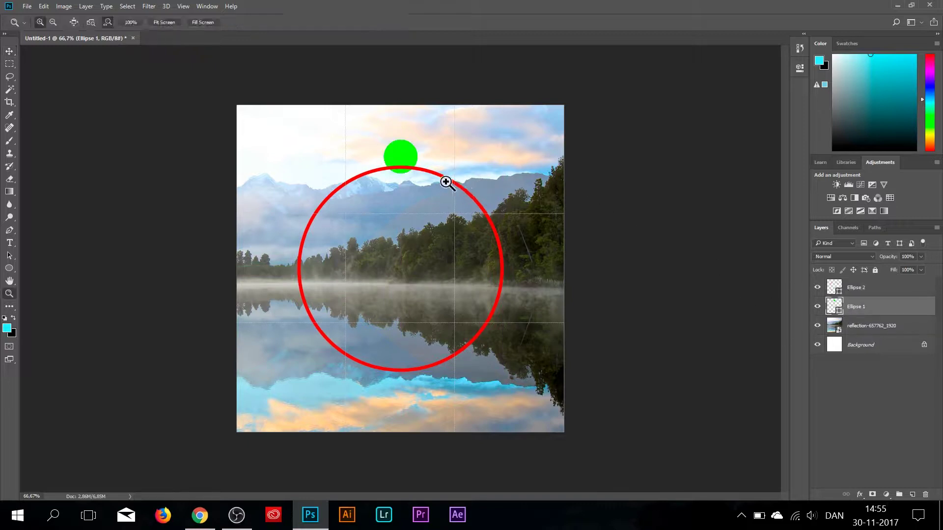
drag(446, 182, 456, 175)
Stack the green circle above the ring, set it on the ring's top, and copy it right
click(10, 51)
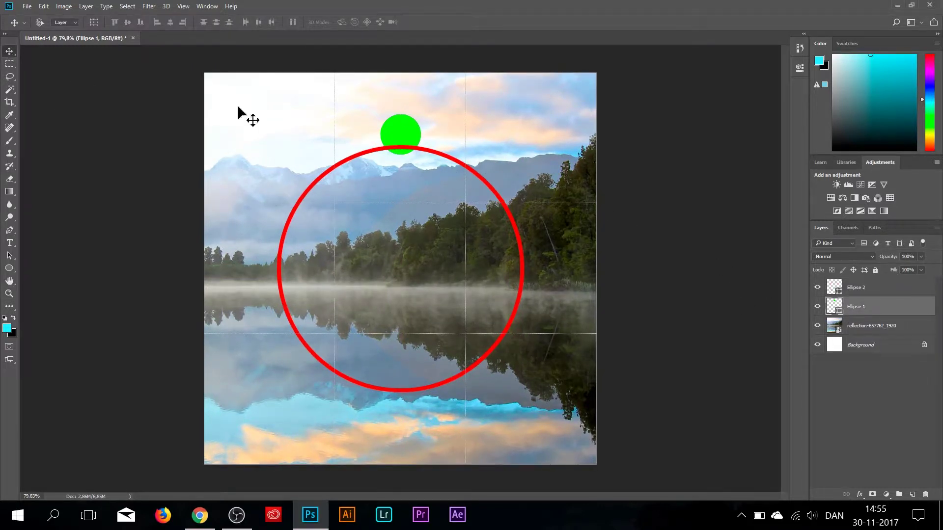
drag(871, 309, 866, 284)
mouse_move(401, 133)
mouse_down()
mouse_move(400, 113)
mouse_move(399, 138)
mouse_up()
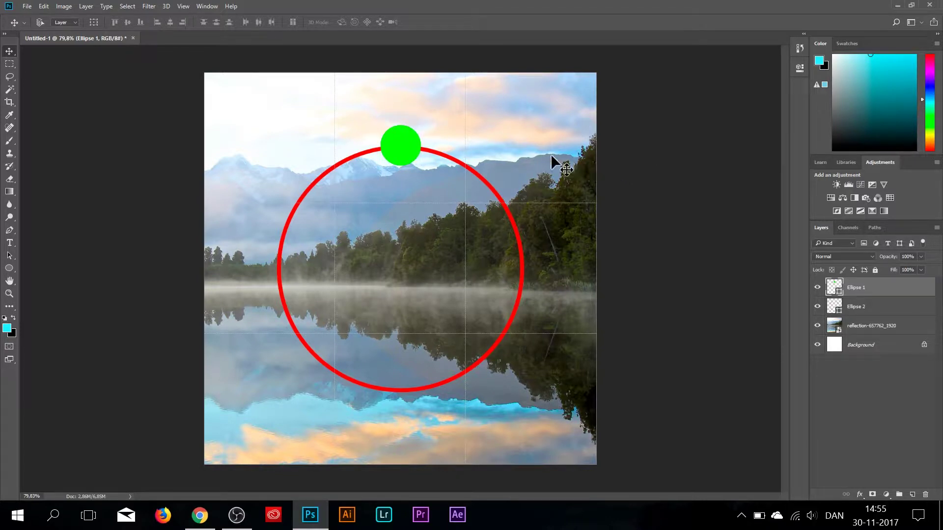
mouse_move(402, 143)
mouse_down()
mouse_move(523, 270)
mouse_move(396, 390)
mouse_up()
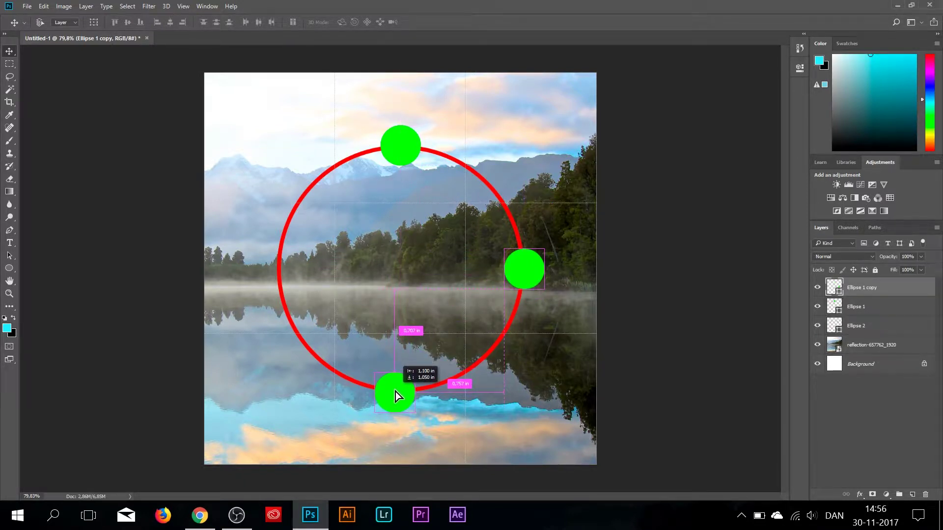
Copy the green circle to the ring's bottom, then undo the two extra copies
drag(396, 391, 275, 275)
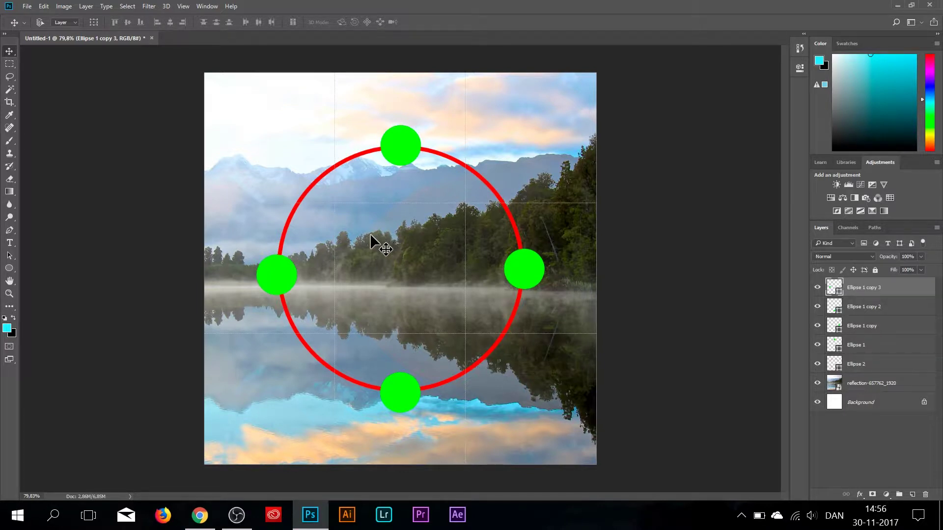
key(ctrl+alt+z)
key(ctrl+alt+z)
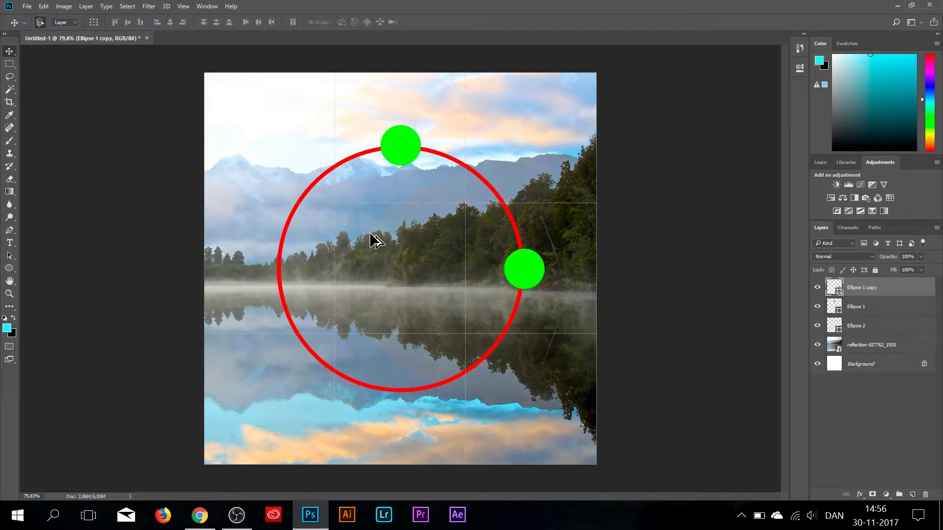
key(ctrl+alt+z)
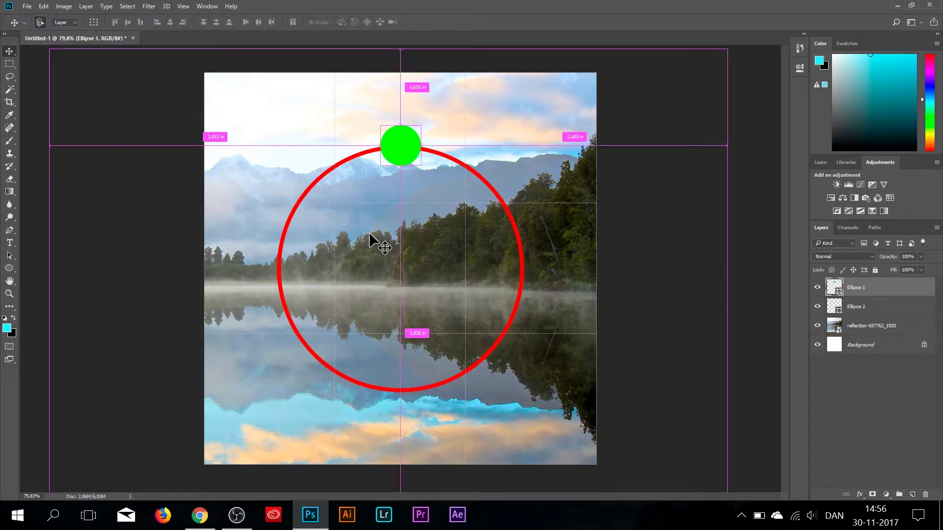
Enlarge the green circle to about 180%, reposition it on the ring, and duplicate it
key(ctrl+t)
drag(418, 165, 446, 213)
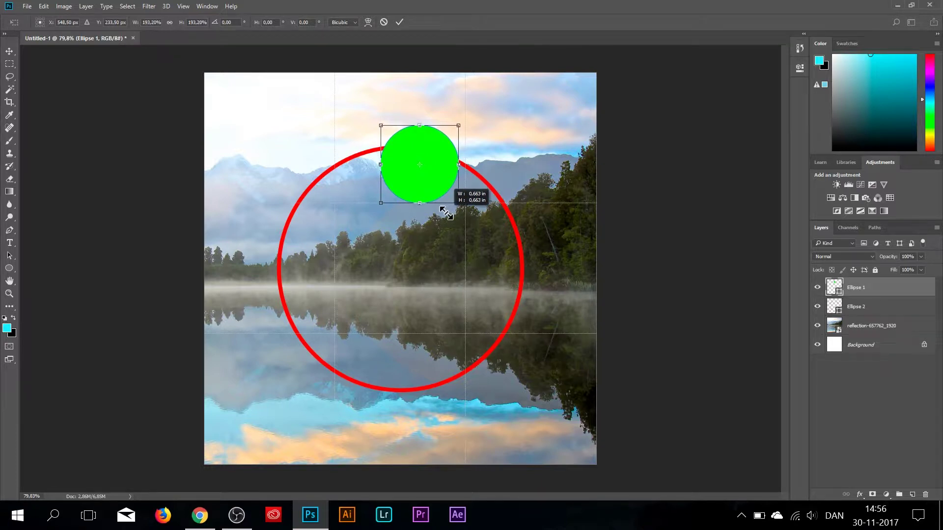
drag(446, 213, 453, 198)
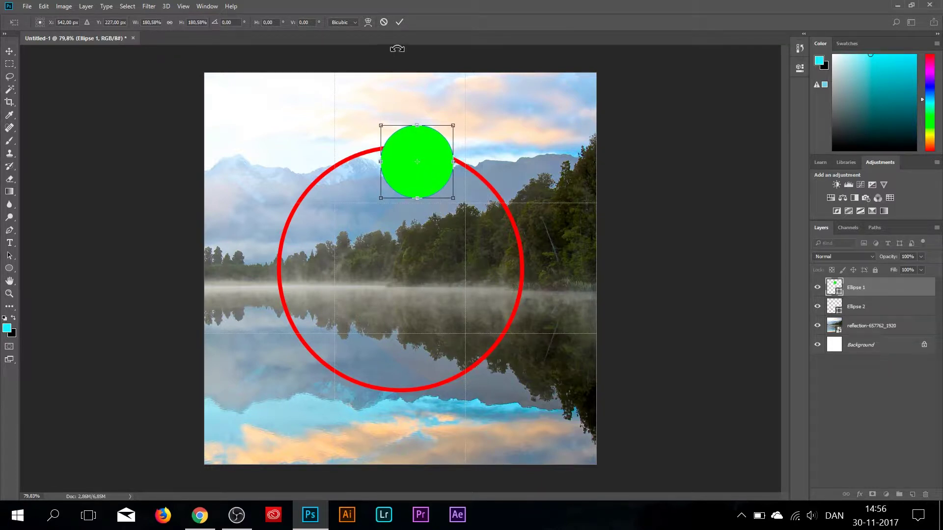
click(401, 21)
mouse_move(436, 155)
mouse_down()
mouse_move(421, 143)
mouse_move(545, 275)
mouse_move(414, 377)
mouse_move(408, 393)
mouse_move(344, 277)
mouse_move(298, 270)
mouse_move(289, 278)
mouse_move(473, 196)
mouse_move(505, 196)
mouse_up()
key(ctrl+j)
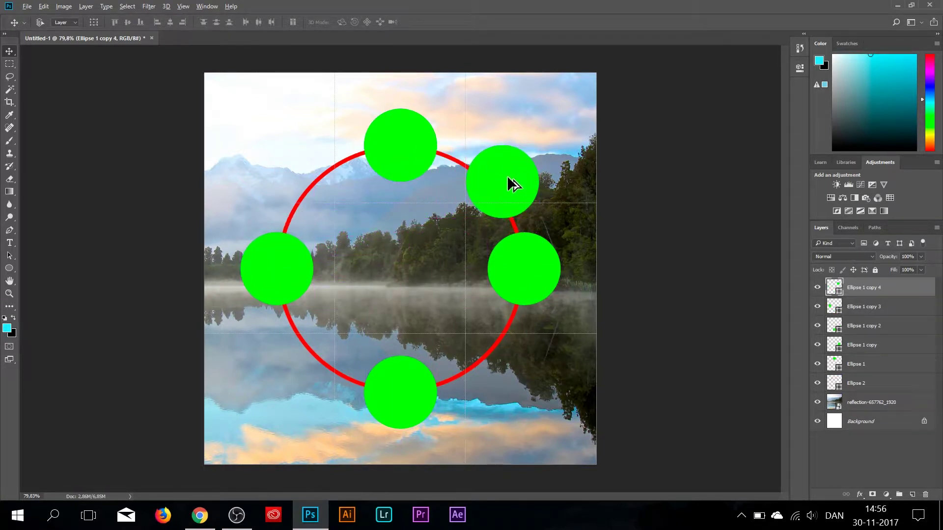
Place a green circle copy at the ring's lower right and adjust the upper-right circle
mouse_move(511, 184)
mouse_down()
mouse_move(510, 363)
mouse_move(491, 358)
mouse_up()
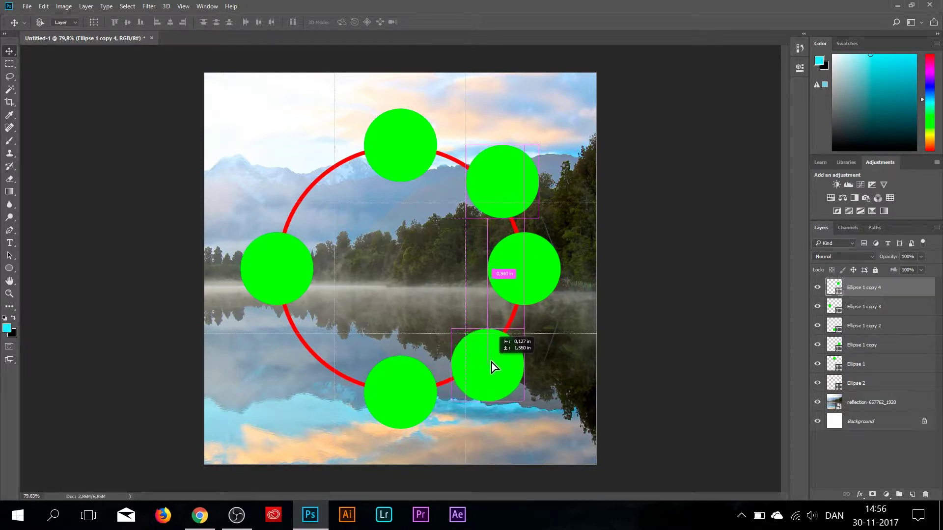
mouse_move(491, 358)
mouse_down()
mouse_move(492, 373)
mouse_move(492, 356)
mouse_up()
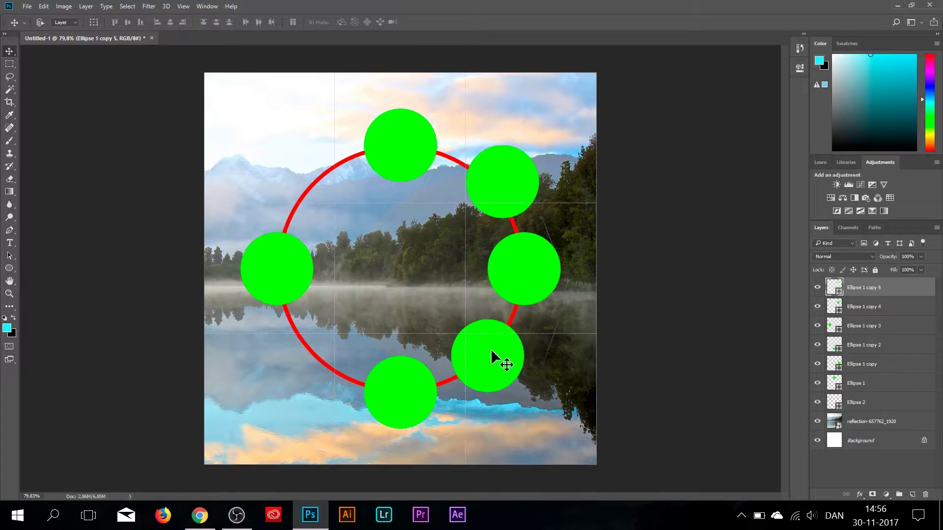
click(857, 310)
drag(509, 179, 496, 182)
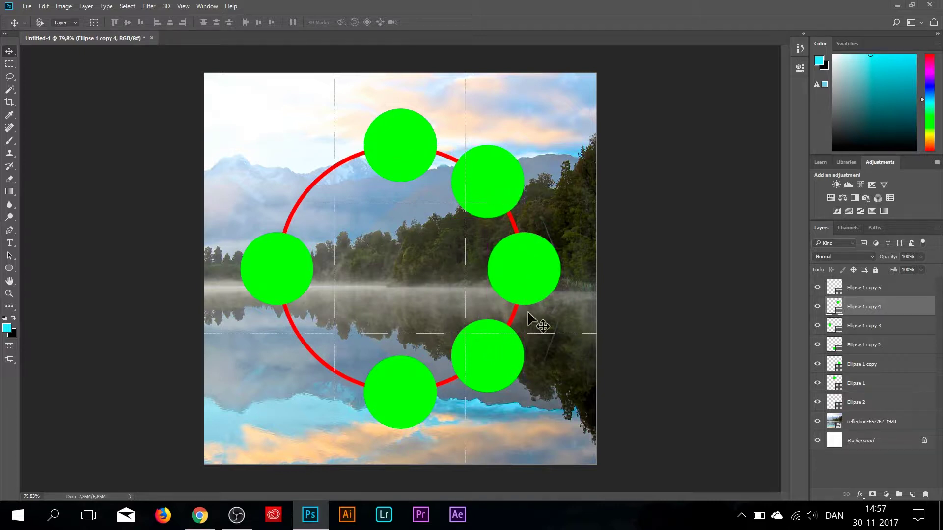
Copy a green circle to the ring's lower left and hide the red ring
click(817, 287)
click(862, 290)
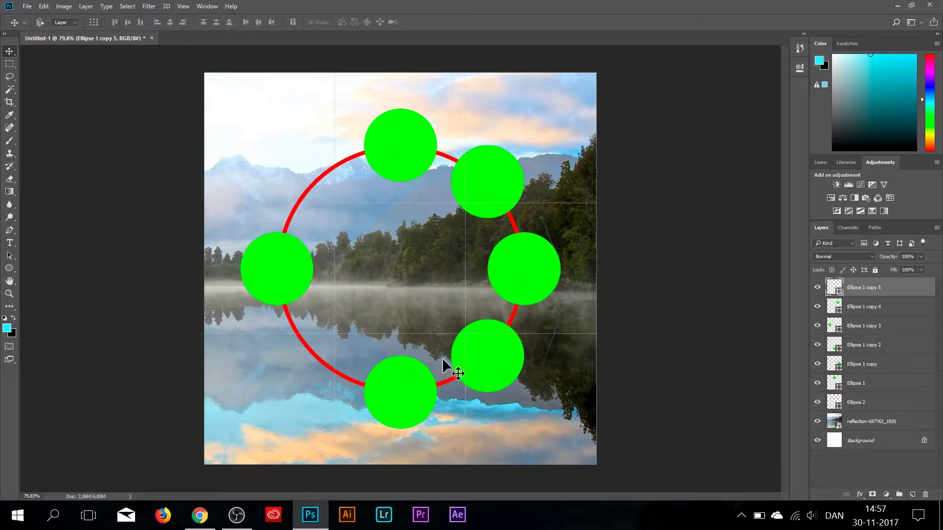
drag(481, 357, 349, 355)
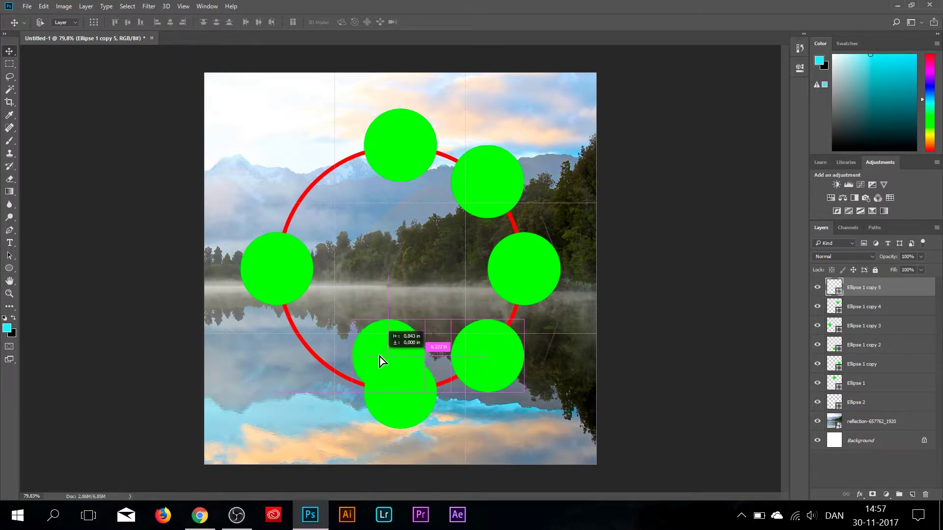
mouse_move(349, 355)
mouse_down()
mouse_move(307, 354)
mouse_move(304, 226)
mouse_move(316, 183)
mouse_up()
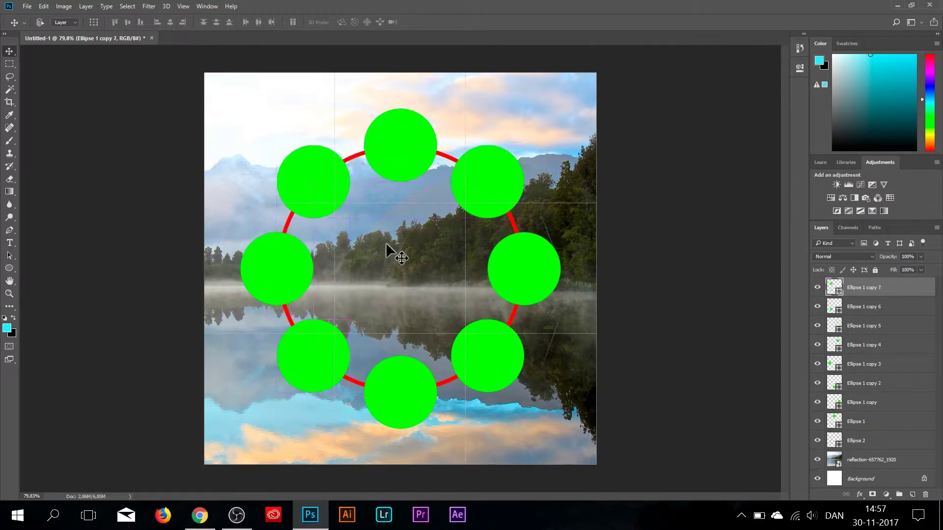
click(817, 440)
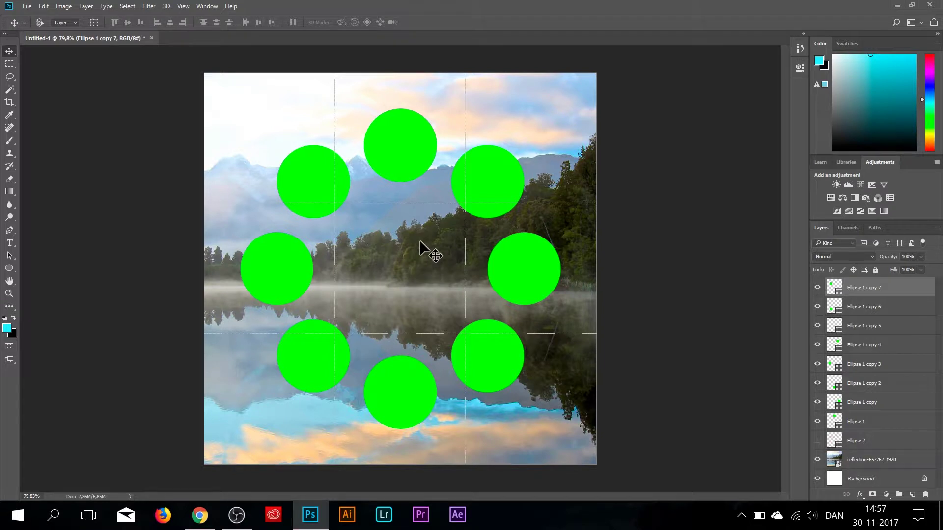
Merge the eight green circle layers into a single shape layer
key(h)
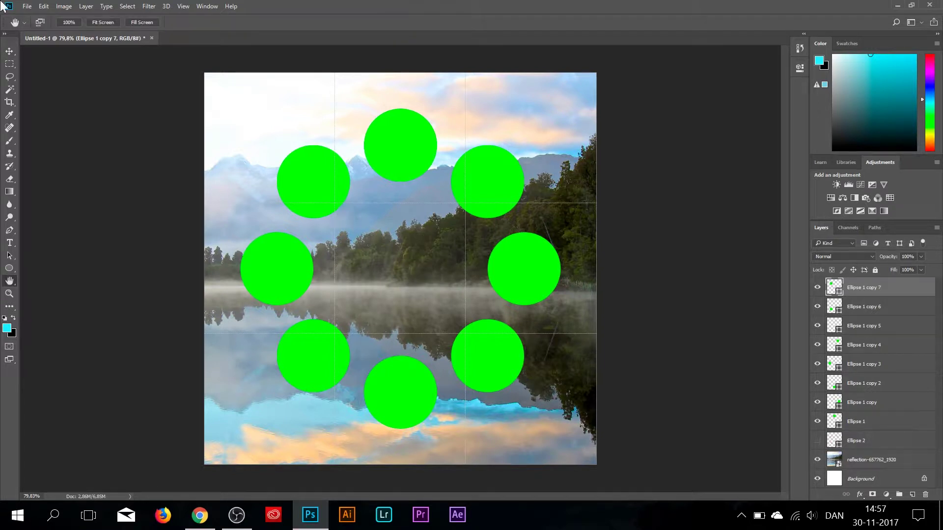
click(10, 52)
key(ctrl+semicolon)
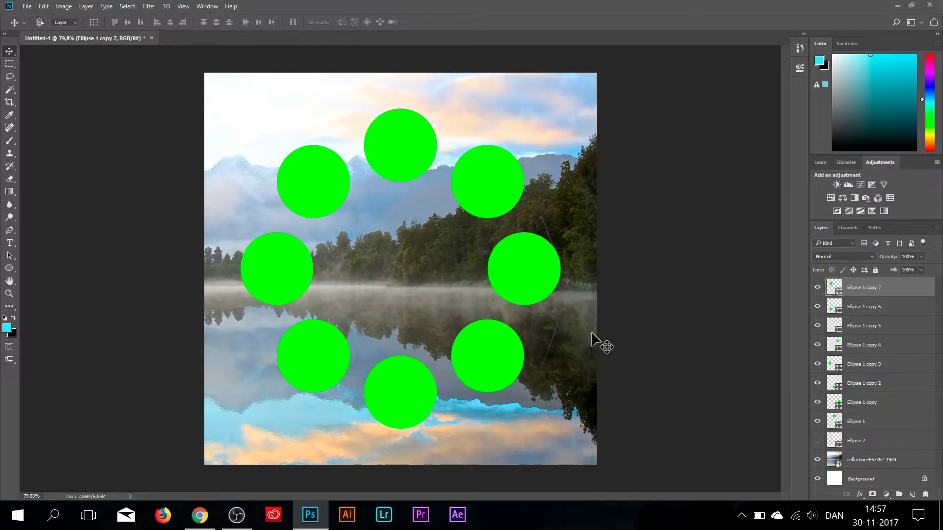
shift+click(856, 422)
right_click(853, 420)
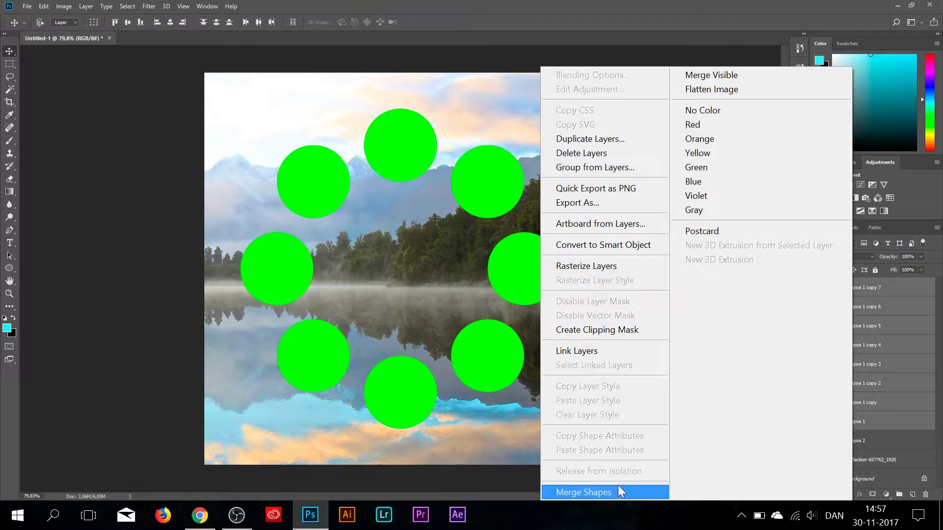
click(617, 491)
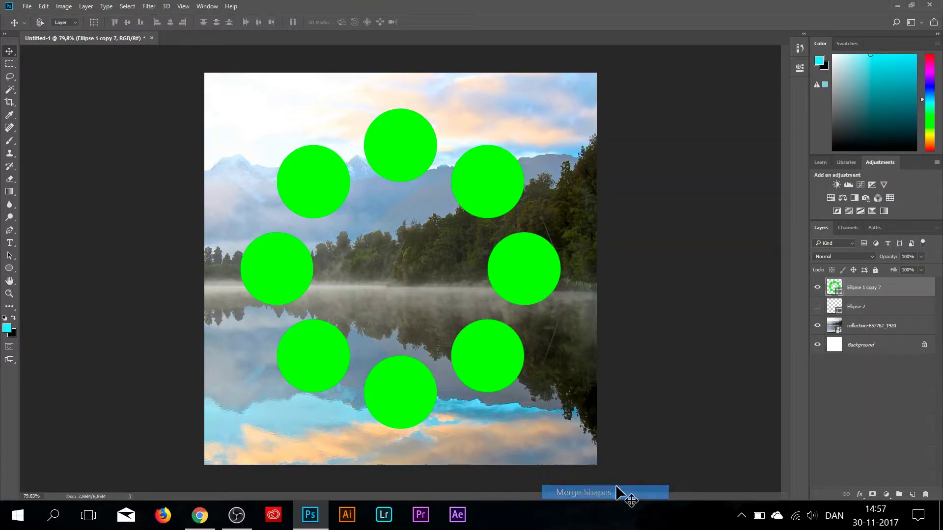
ctrl+click(834, 288)
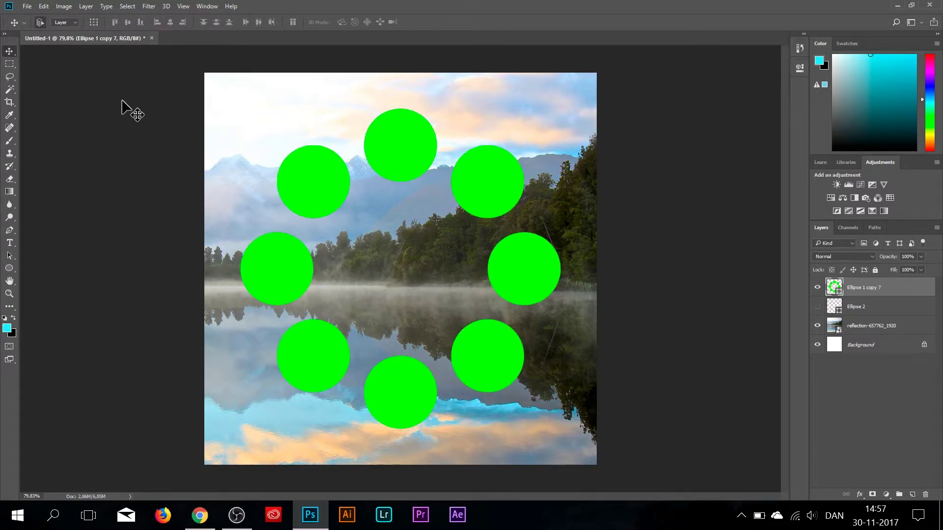
Shrink the merged ring to about 82%, centre it, and load the circles' outlines as a selection
key(ctrl+t)
drag(560, 109, 503, 166)
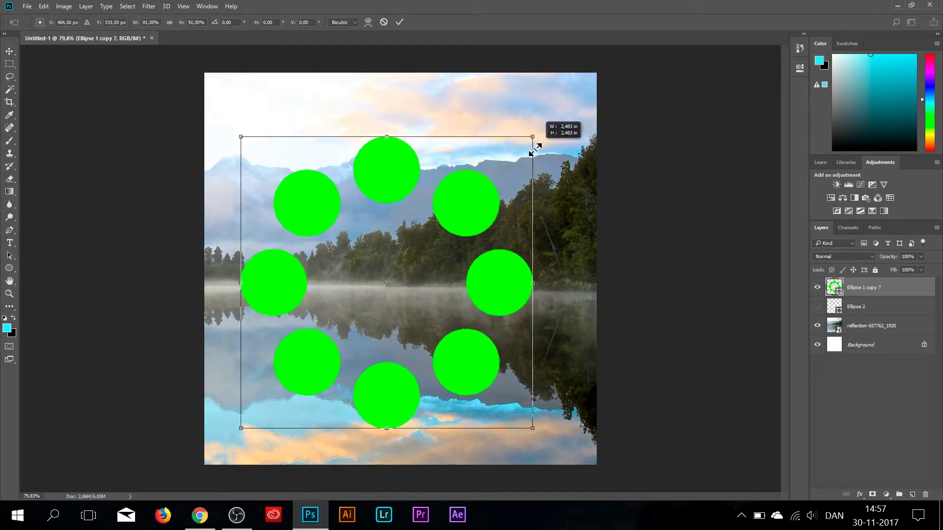
drag(465, 206, 499, 179)
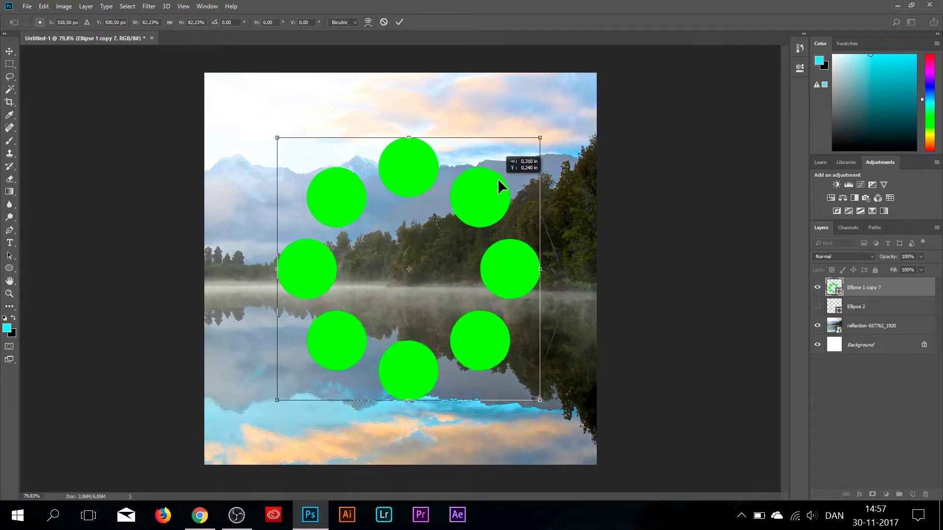
click(398, 22)
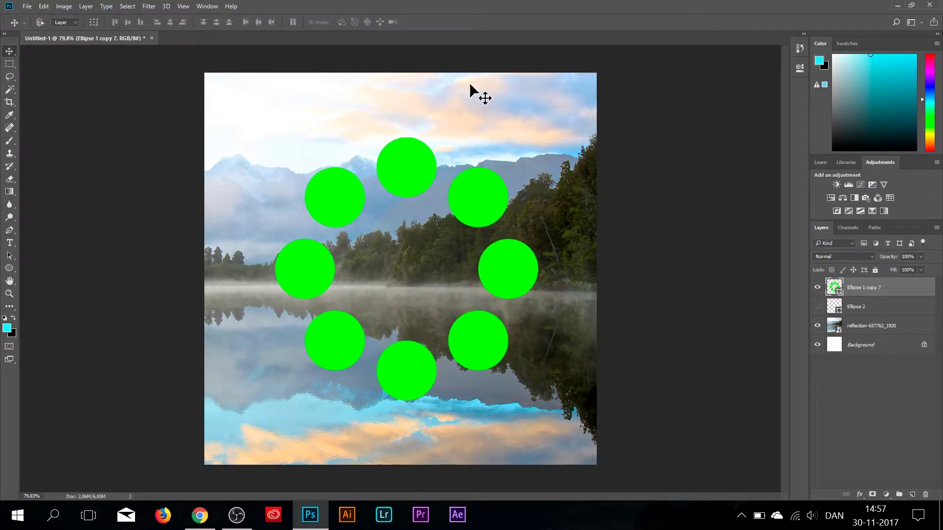
mouse_move(484, 198)
mouse_down()
mouse_move(468, 201)
mouse_move(478, 201)
mouse_up()
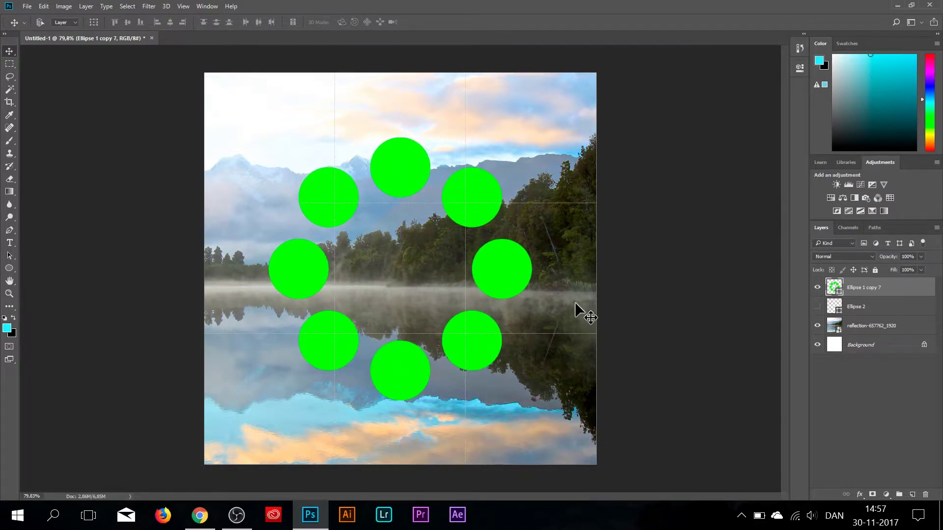
ctrl+click(834, 286)
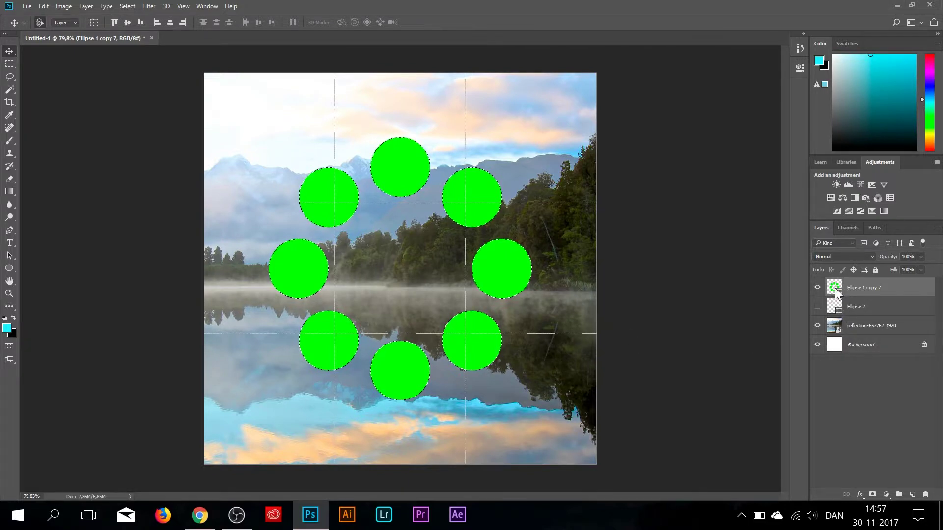
Duplicate the lake reflection photo layer and move the copy above the circles
click(855, 326)
right_click(855, 325)
click(879, 372)
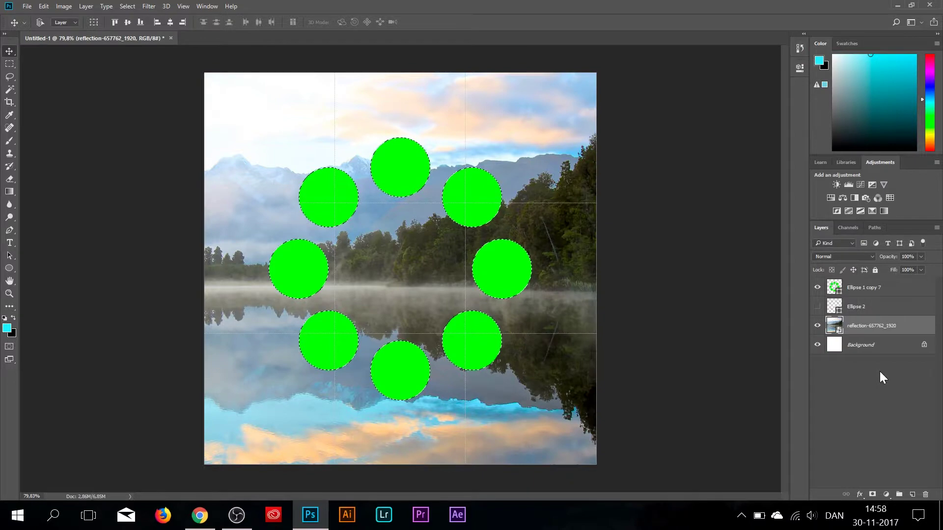
right_click(859, 326)
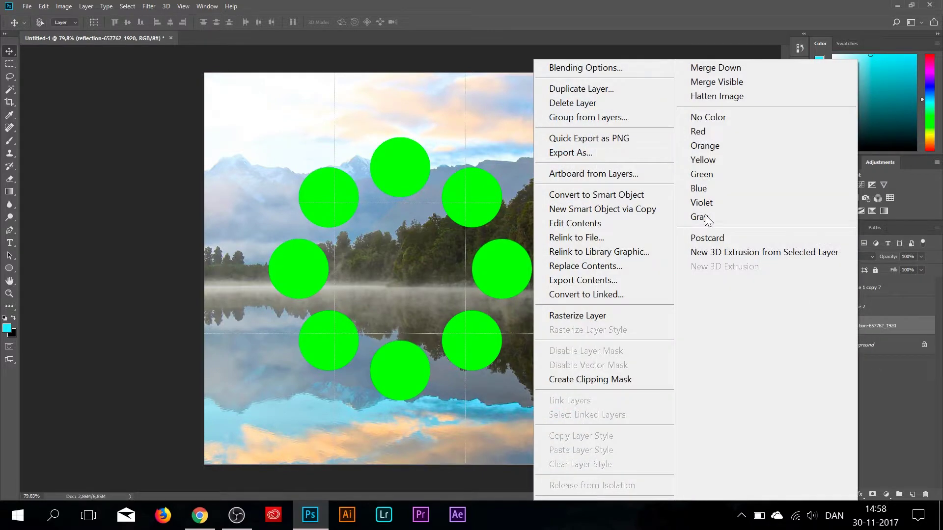
click(605, 87)
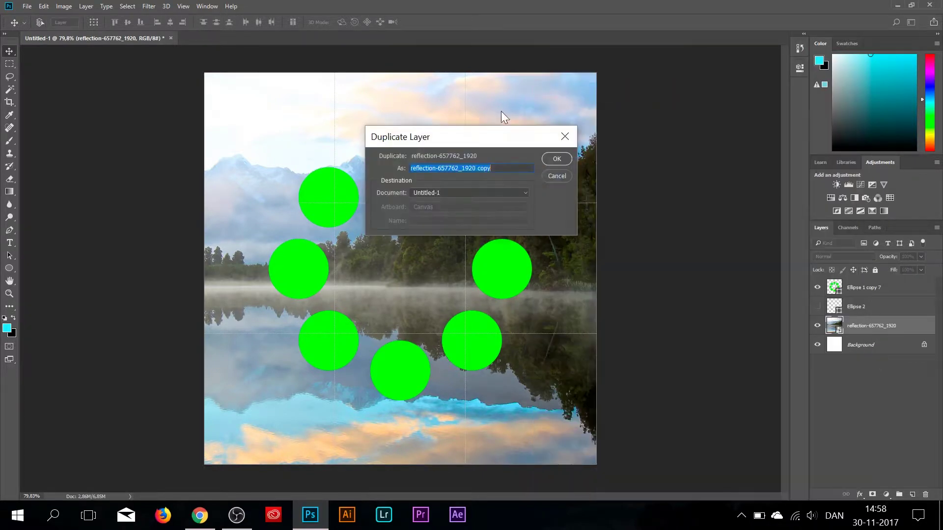
click(557, 159)
drag(863, 326, 864, 288)
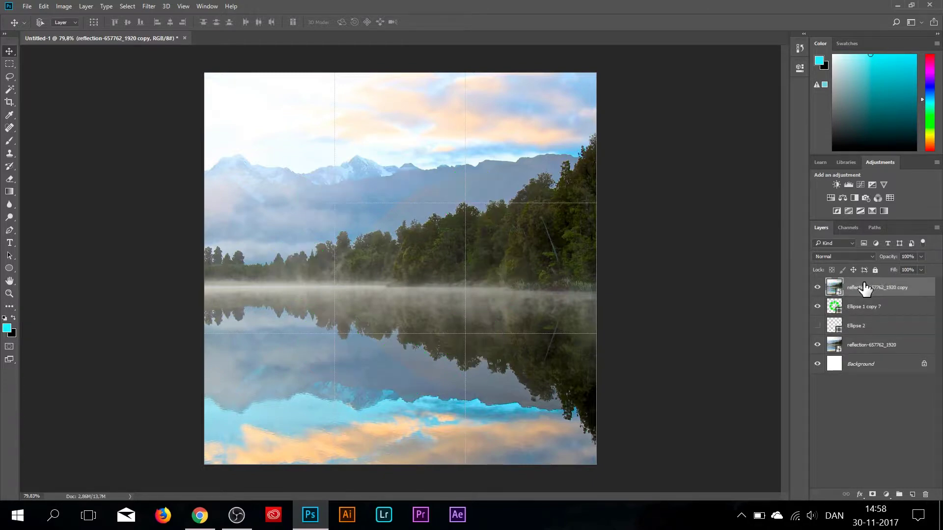
Flip the photo copy horizontally and load the circles' shape as a selection
right_click(860, 286)
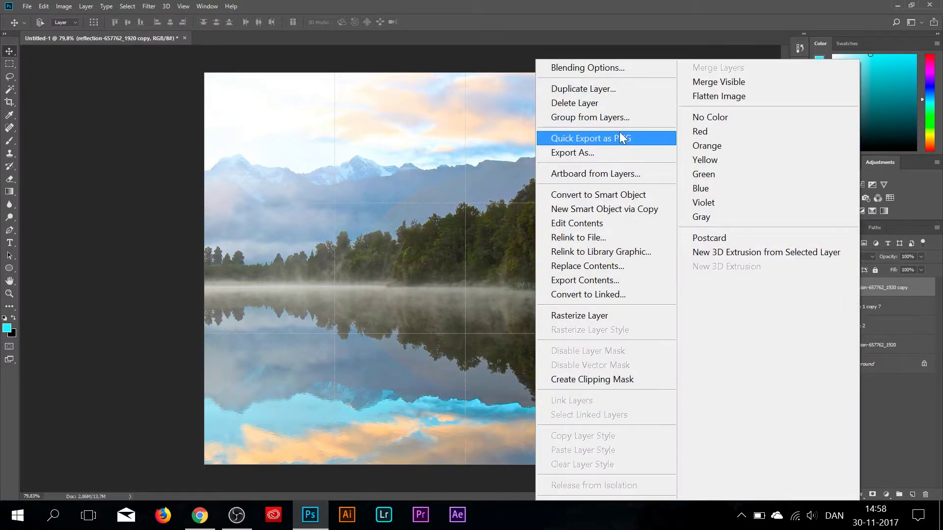
click(891, 447)
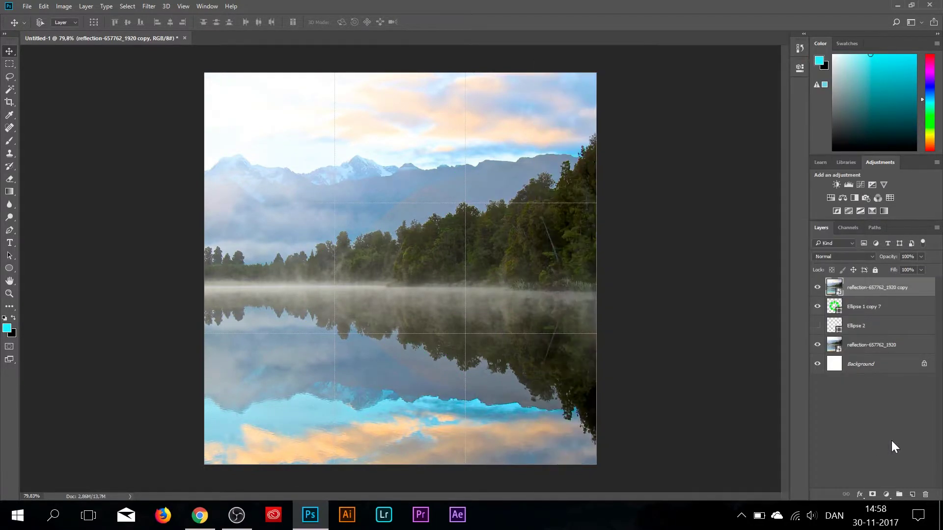
key(ctrl+t)
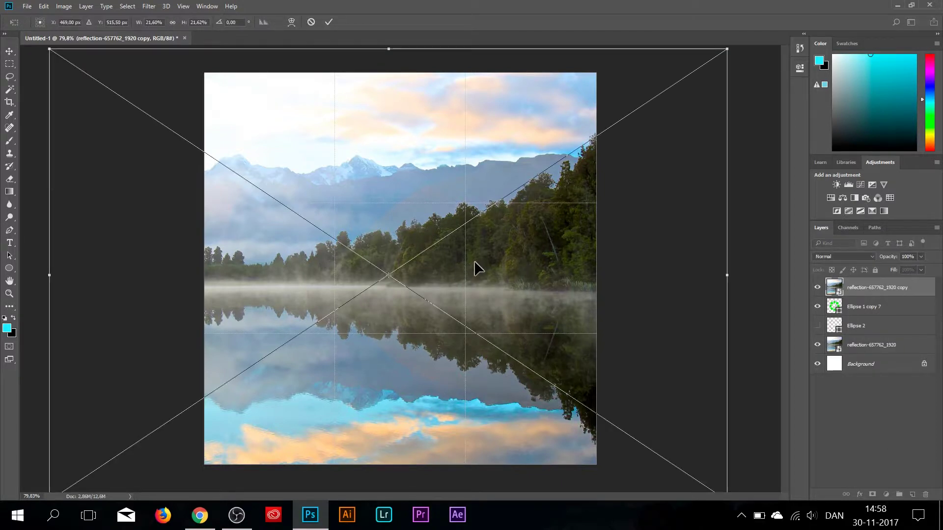
right_click(474, 261)
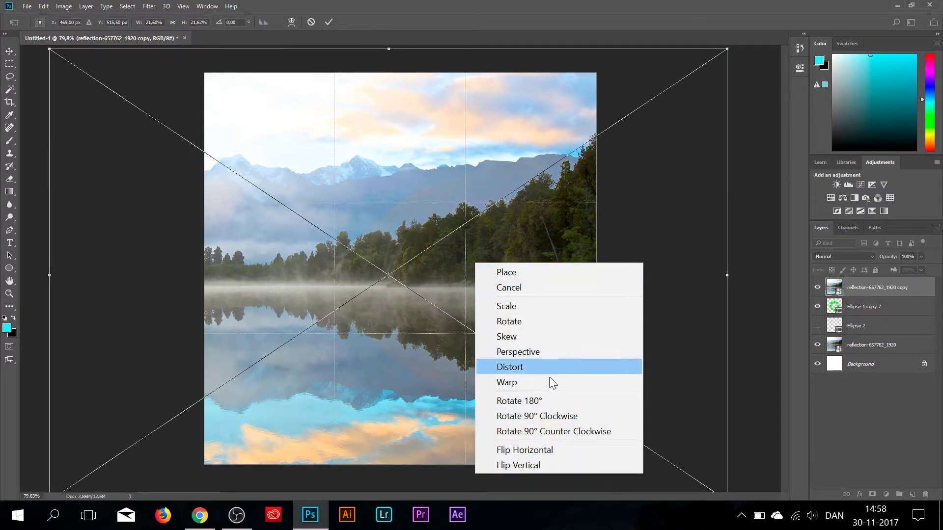
click(536, 448)
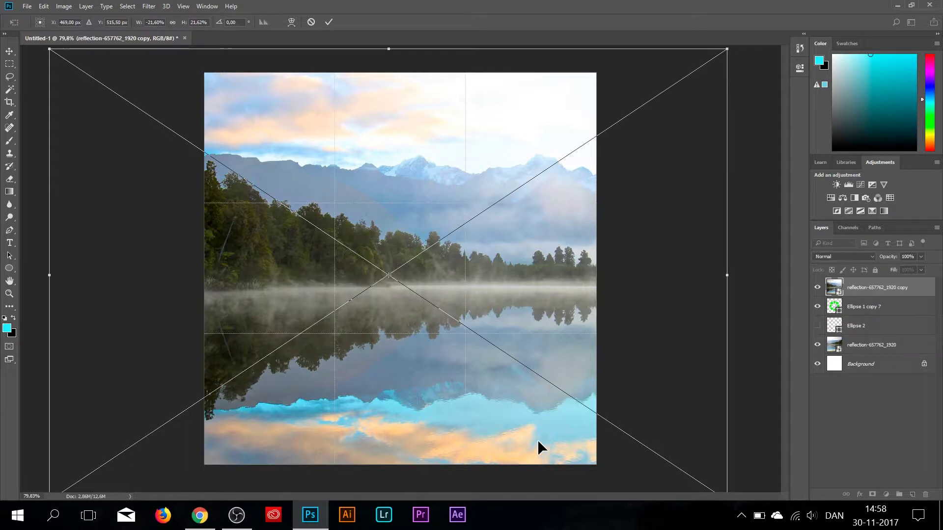
click(331, 23)
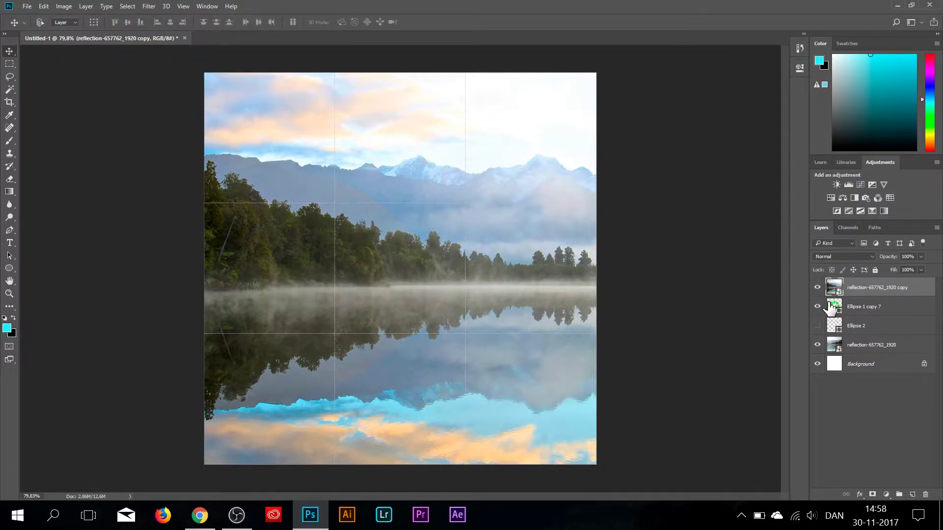
ctrl+click(834, 307)
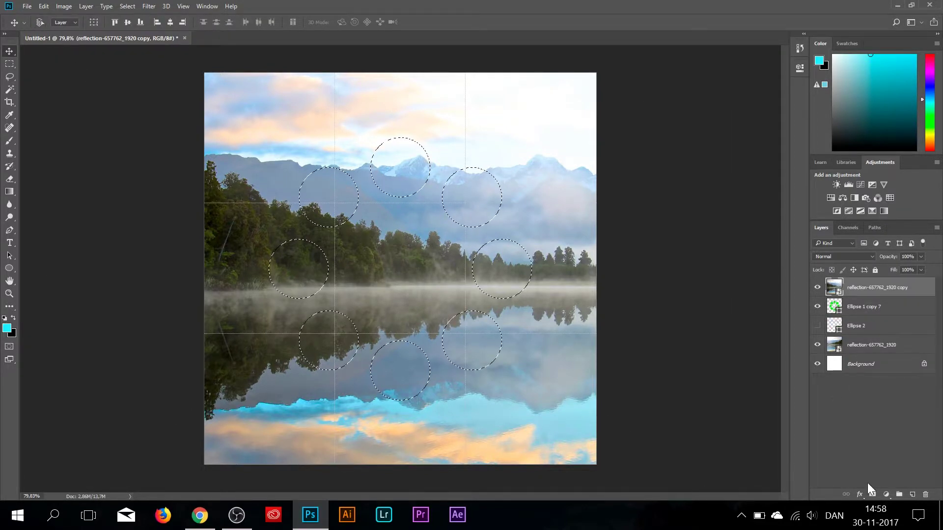
Mask the mirrored photo copy to the circles, hiding the guides and the green circles layer
click(872, 495)
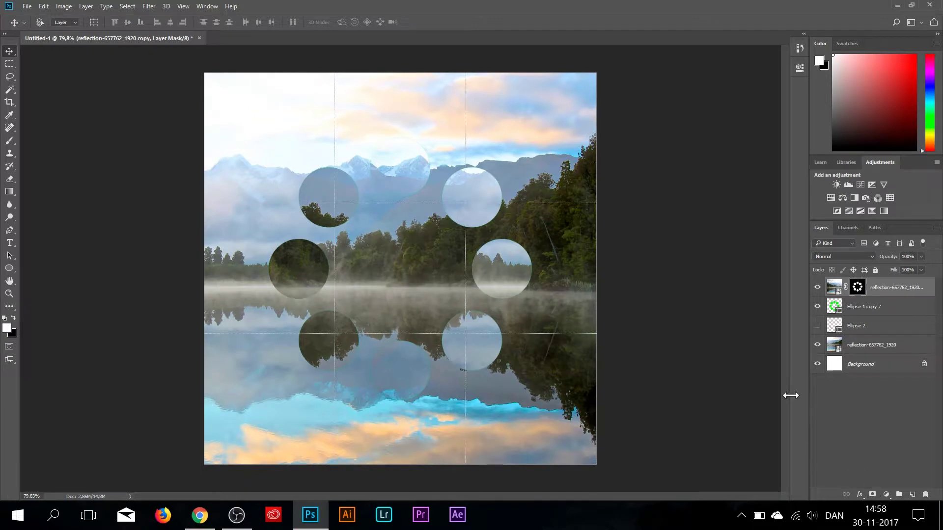
key(ctrl+semicolon)
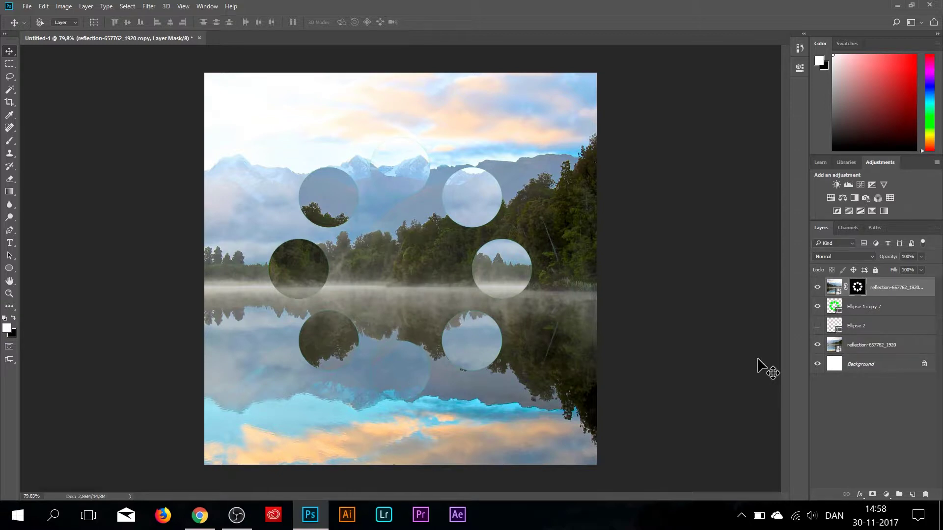
click(818, 306)
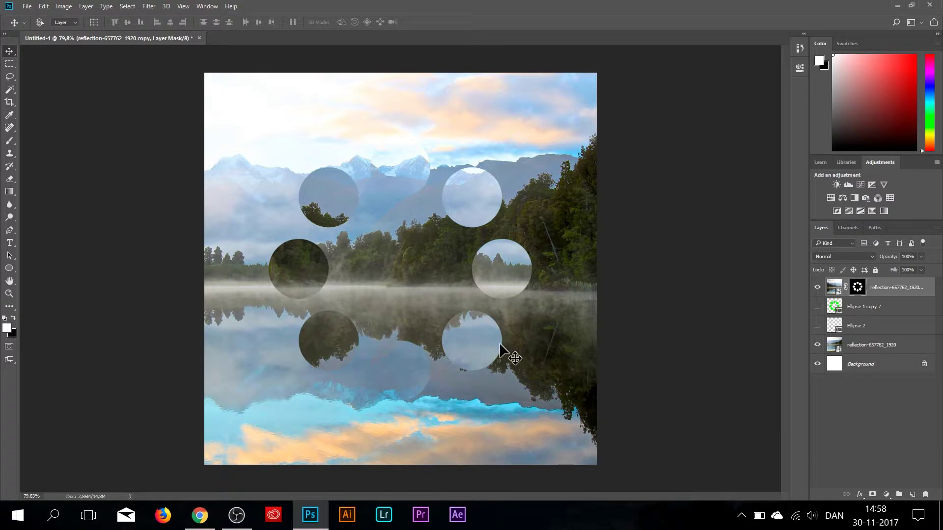
key(z)
drag(434, 281, 423, 276)
key(v)
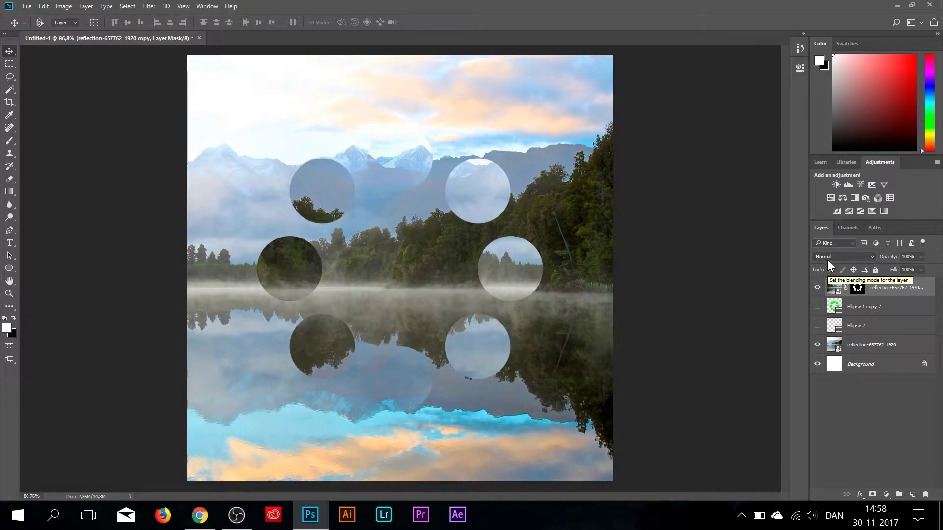
key(ctrl+t)
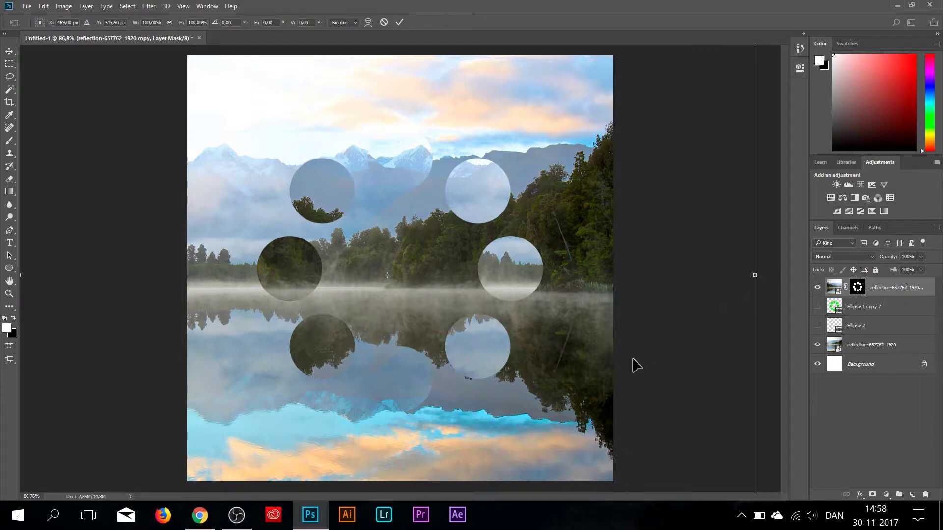
Scale up the circle-mask ring and drag it to centre it on the lake picture
click(402, 23)
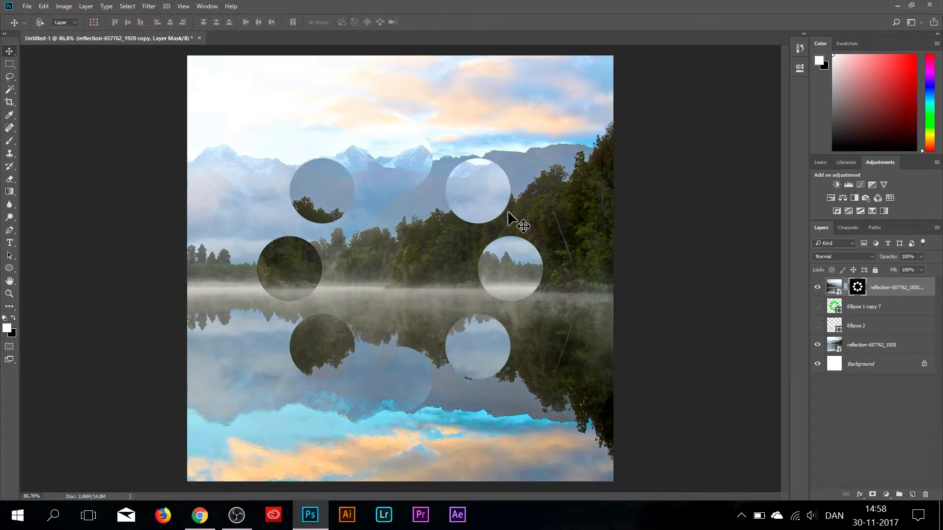
drag(512, 217, 474, 223)
key(ctrl+t)
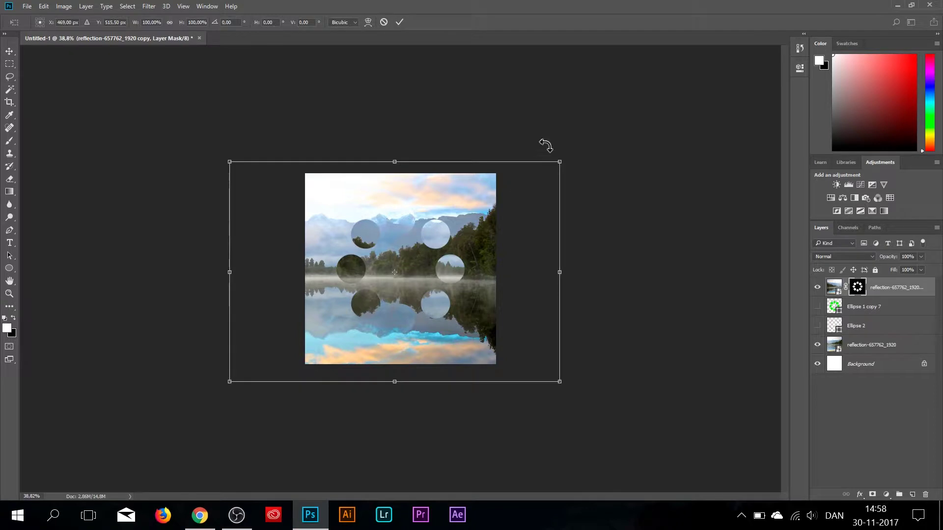
drag(560, 161, 632, 111)
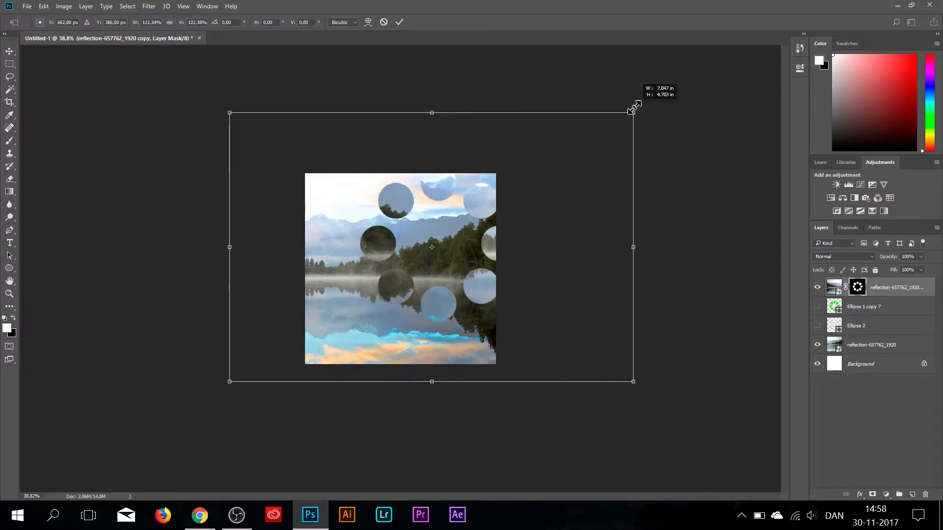
drag(470, 195, 433, 221)
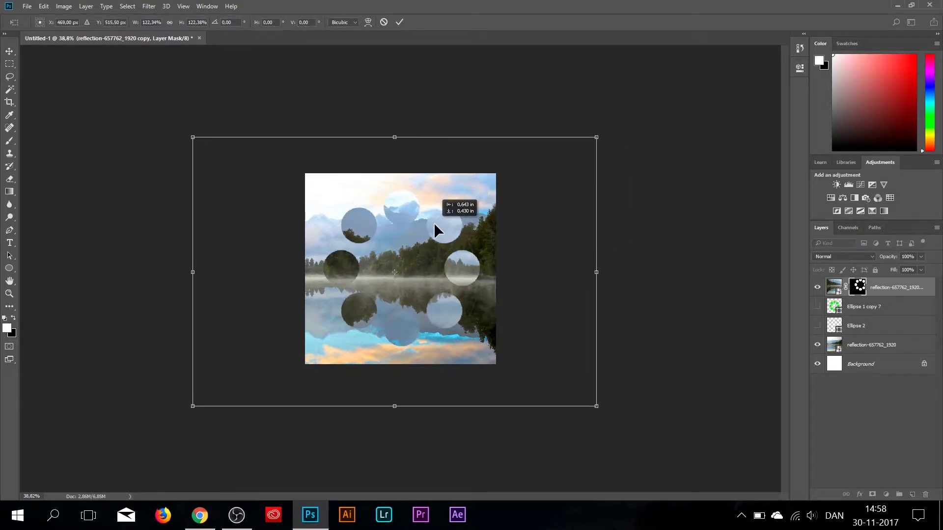
click(399, 21)
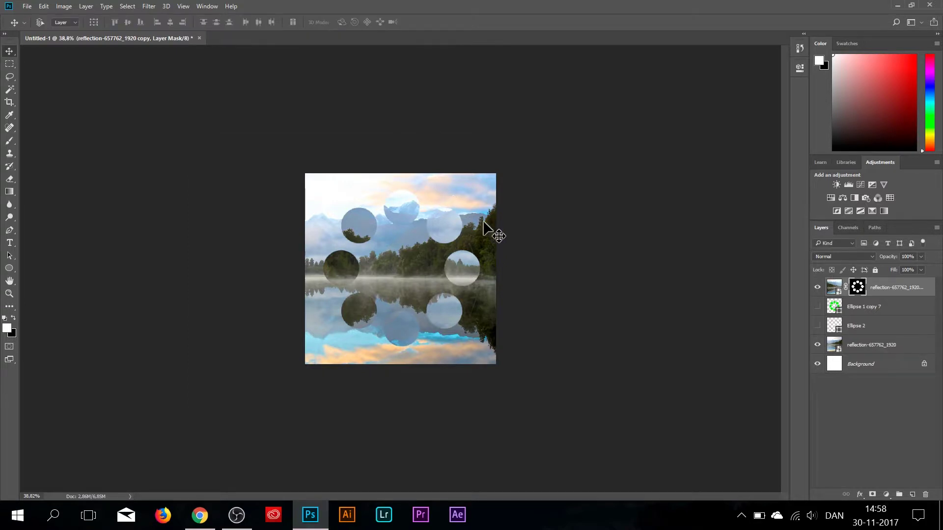
drag(484, 228, 462, 274)
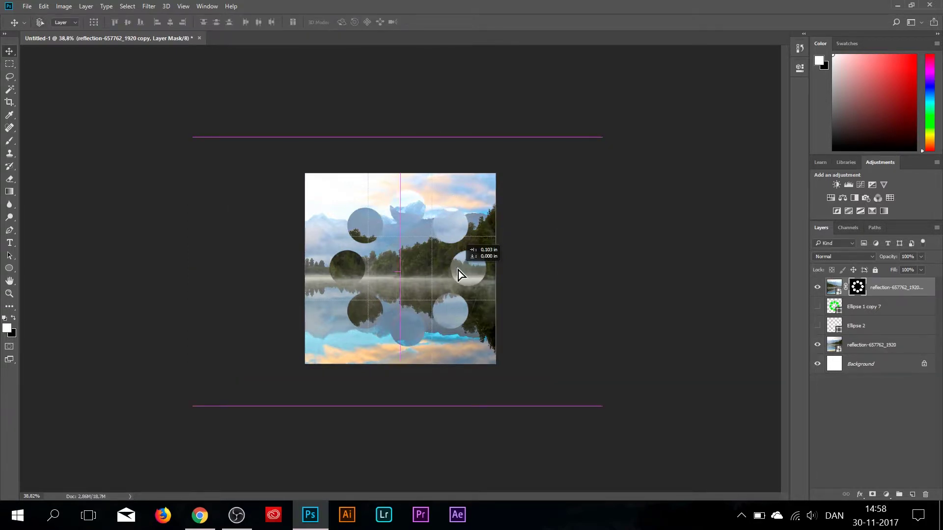
drag(460, 269, 456, 265)
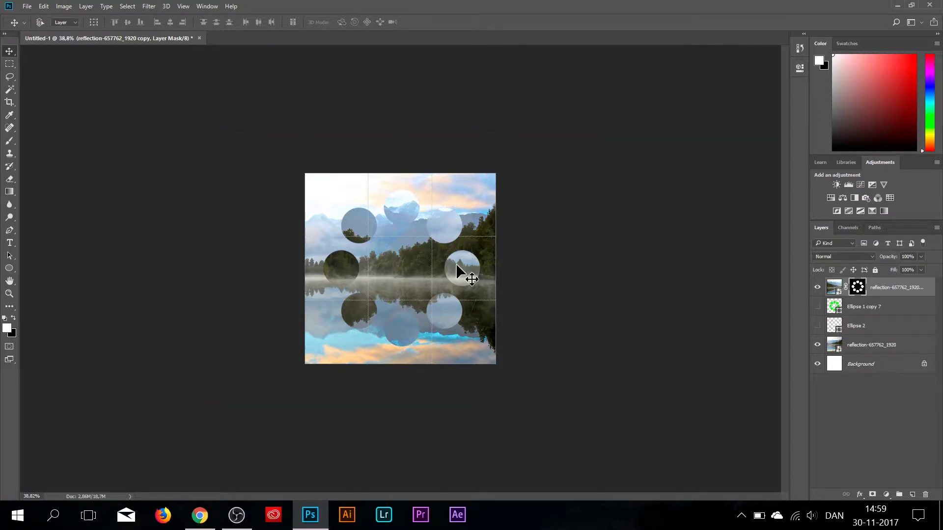
drag(456, 263, 472, 254)
scroll(443, 275, up, 3)
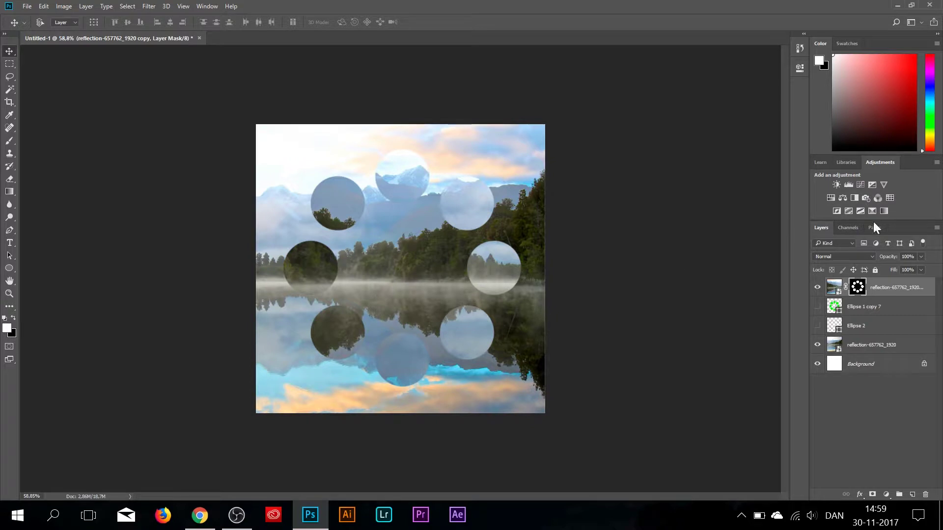
Flip the mirrored photo copy vertically
right_click(832, 290)
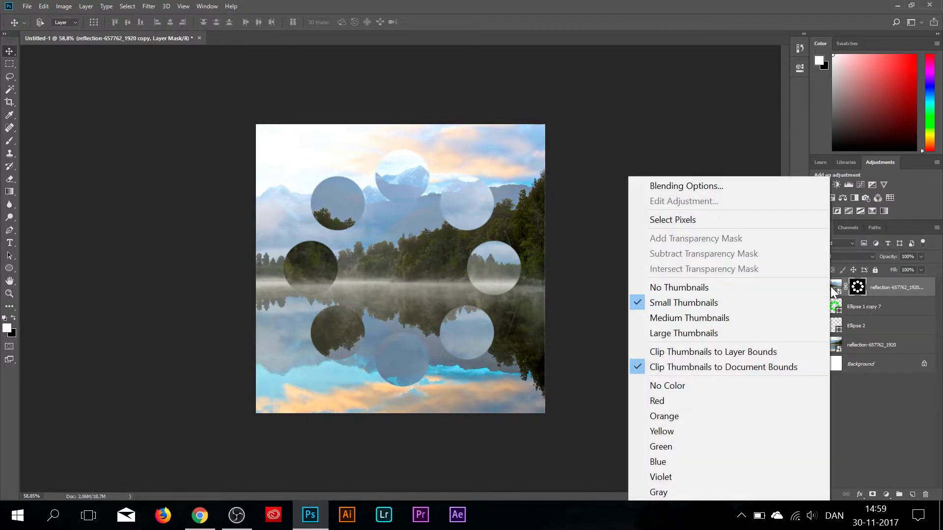
click(836, 289)
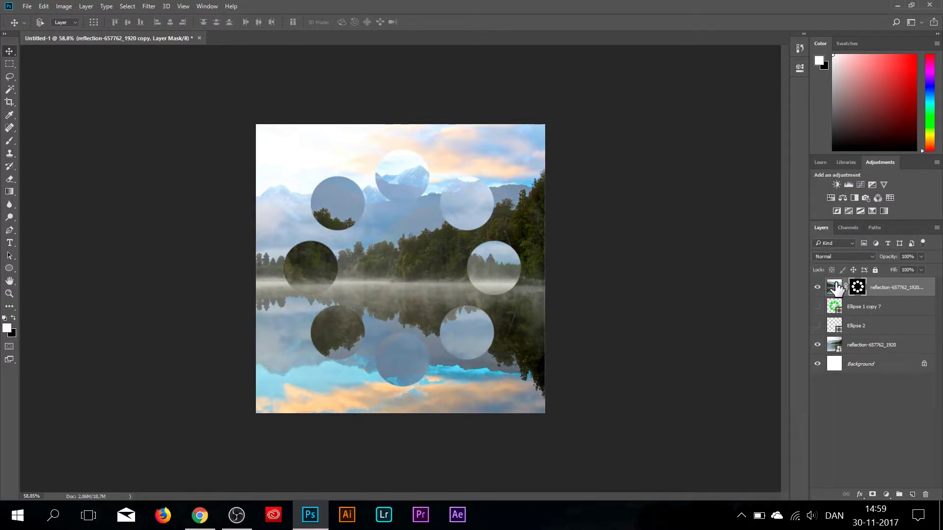
key(ctrl+t)
right_click(419, 202)
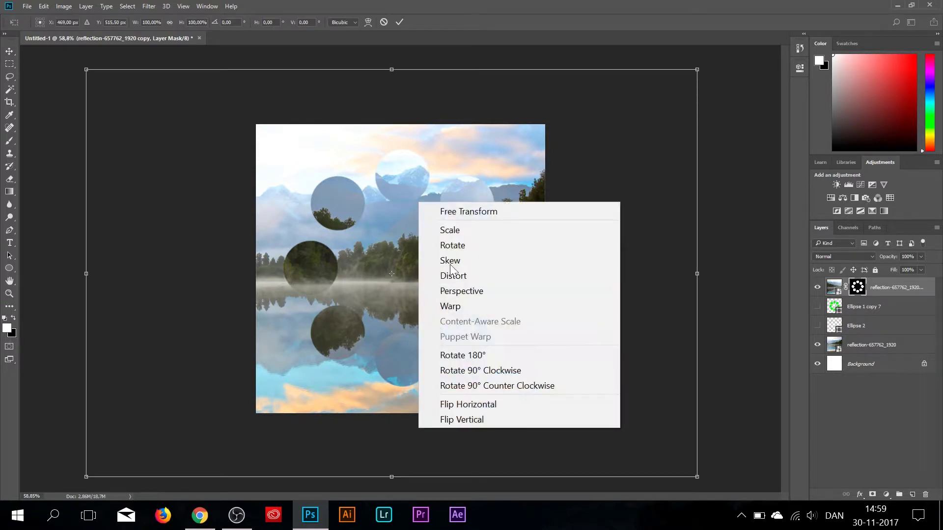
click(511, 419)
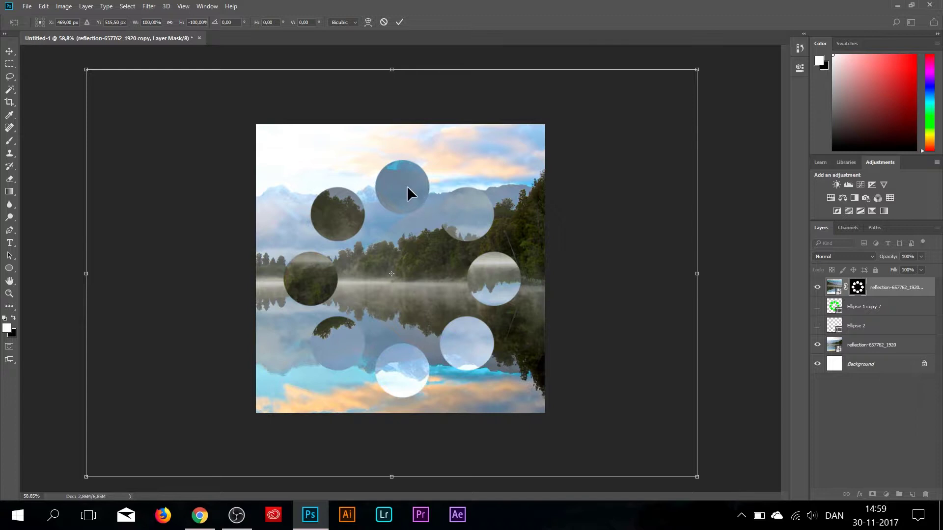
click(399, 21)
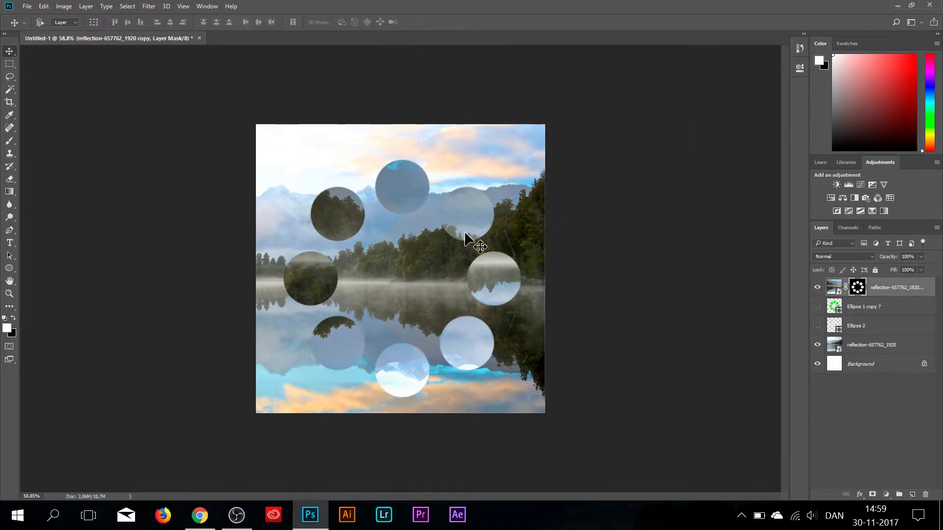
Nudge the circular cut-outs upward with the arrow keys
key(z)
scroll(422, 233, down, 2)
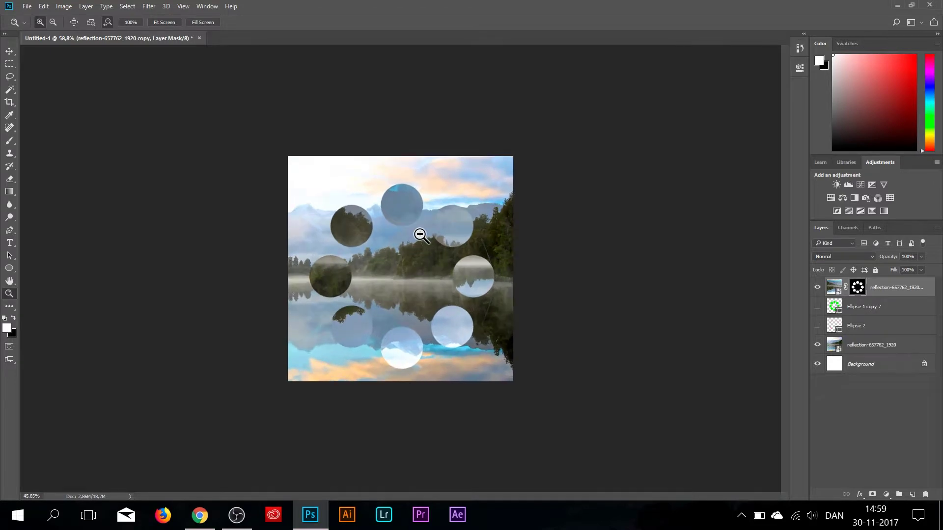
scroll(421, 235, up, 2)
scroll(429, 233, up, 1)
key(v)
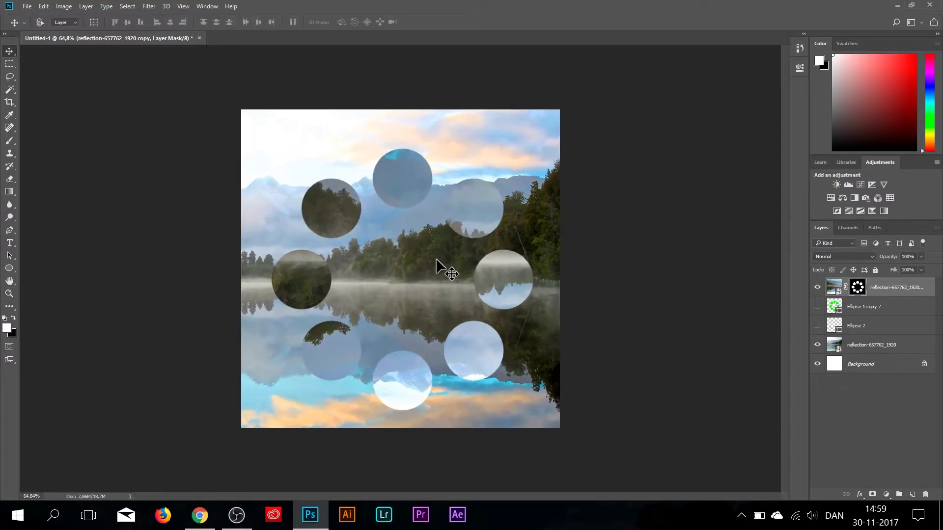
key(Up)
key(Up)
key(Up)
key(Up)
key(Up)
key(Up)
key(Up)
key(Up)
key(Up)
key(Up)
key(Up)
key(Up)
key(Up)
key(Up)
key(Up)
key(Up)
key(Up)
key(Up)
key(Up)
key(Down)
key(Down)
key(Down)
key(Down)
key(Down)
key(Down)
key(Down)
key(Down)
key(Down)
key(Up)
key(Up)
key(Up)
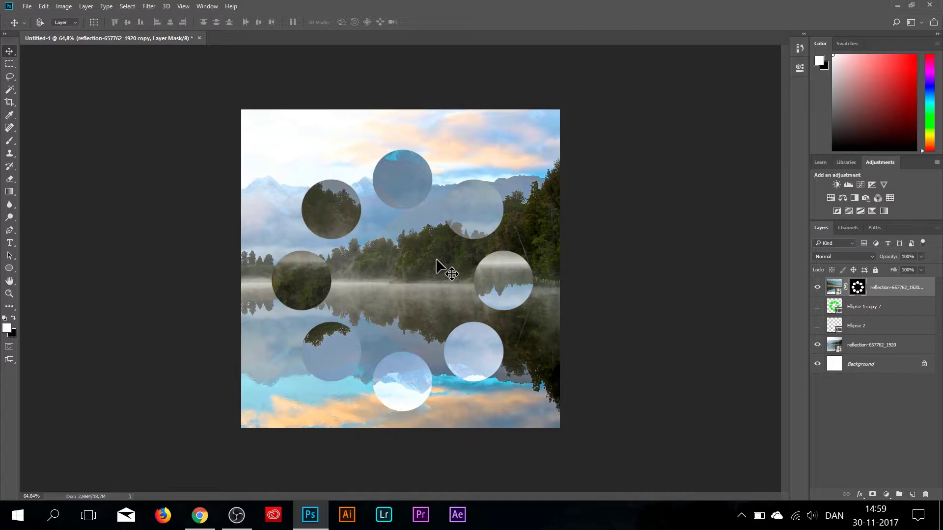
key(Up)
key(Up)
key(Up)
key(Up)
key(Up)
key(Up)
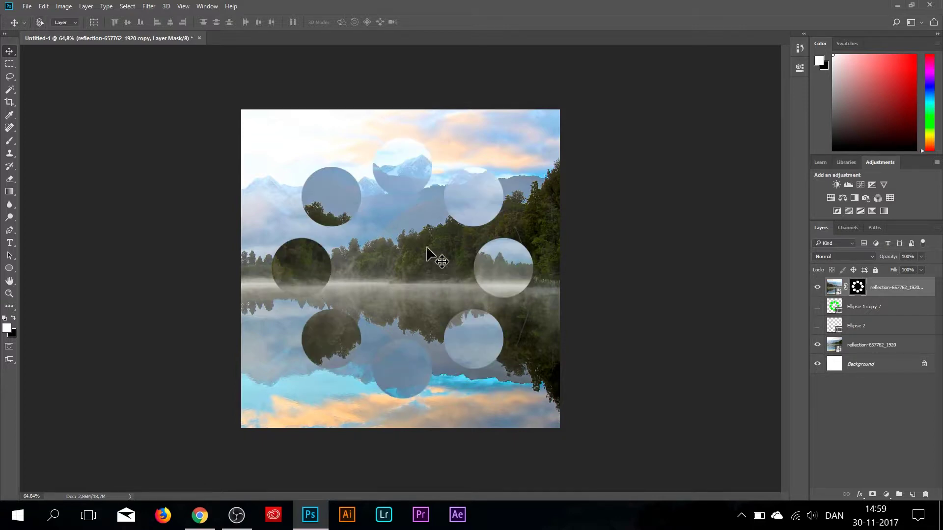
Add a Brightness/Contrast adjustment at brightness 26 and merge it into the reflection copy
click(835, 184)
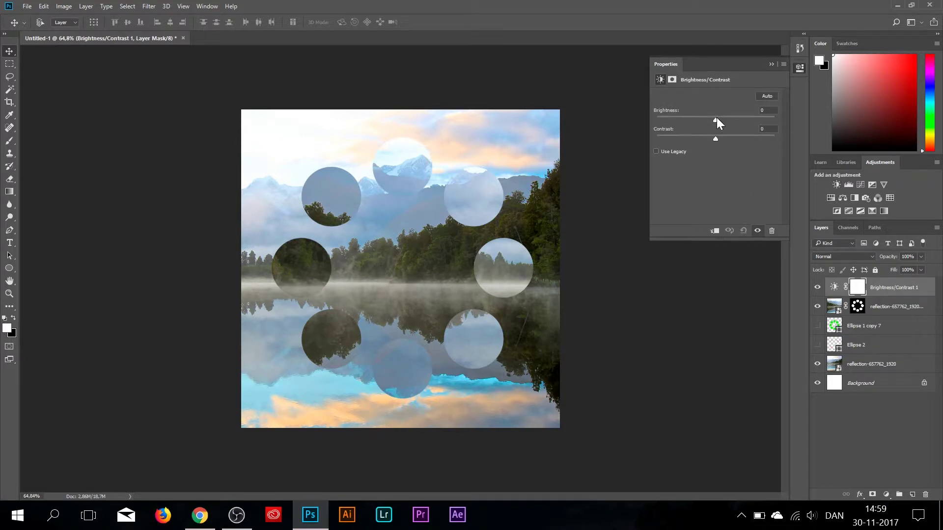
drag(718, 119, 726, 119)
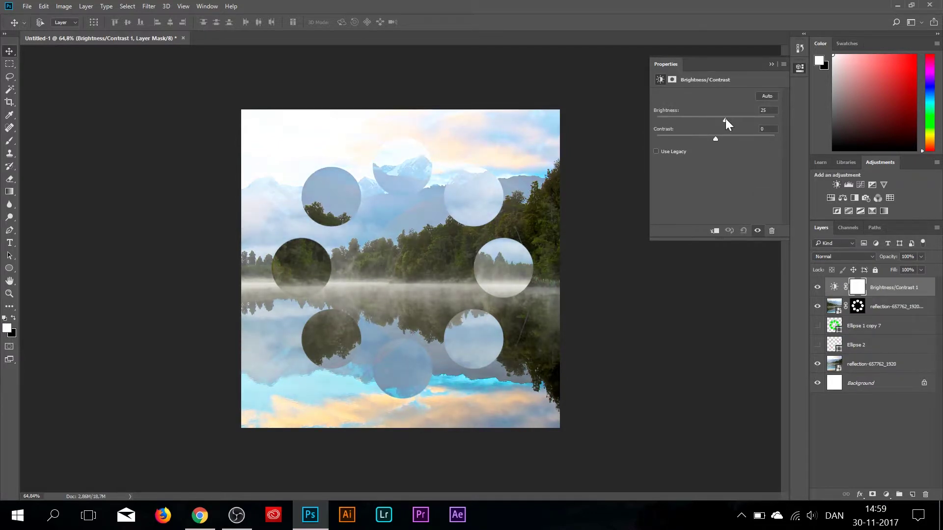
click(771, 64)
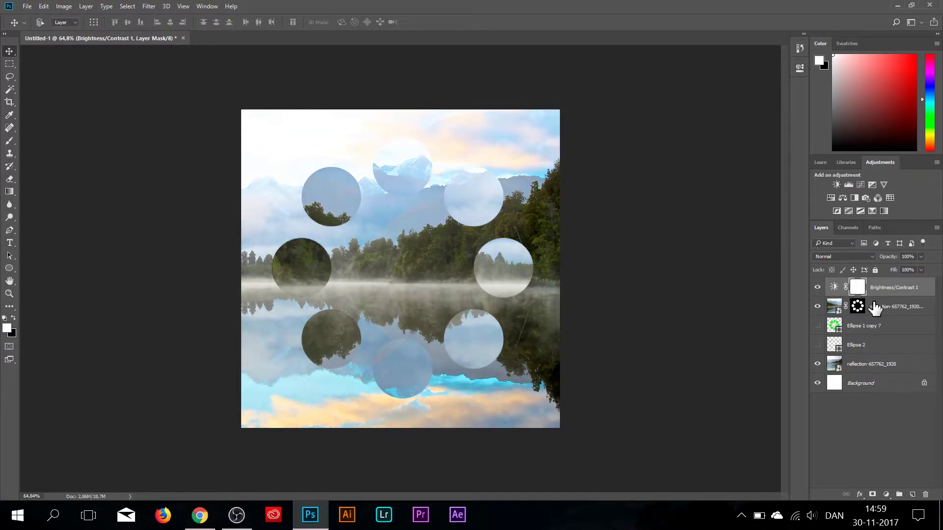
shift+click(875, 307)
right_click(877, 307)
click(761, 67)
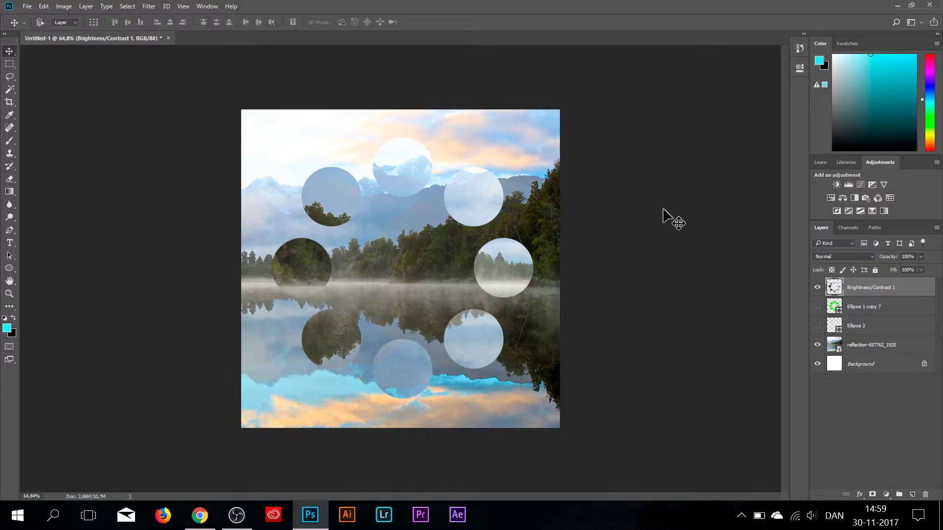
Above Ellipse 1 copy 7, add Hue/Saturation and Brightness/Contrast at brightness -16, contrast -10
click(865, 306)
click(832, 198)
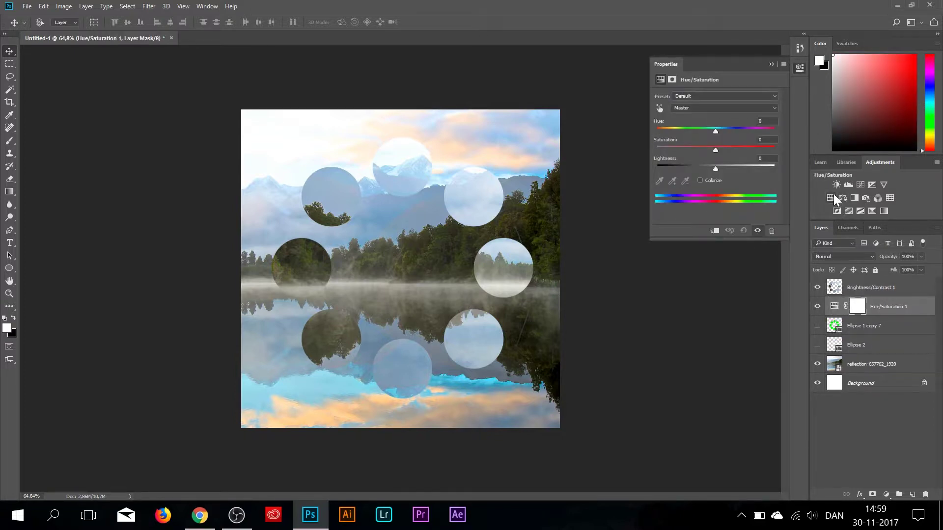
click(770, 63)
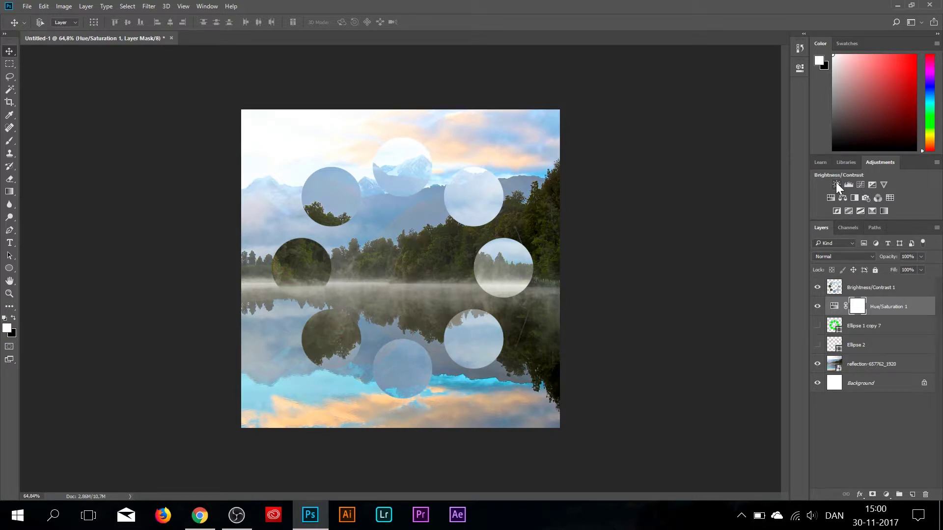
click(835, 185)
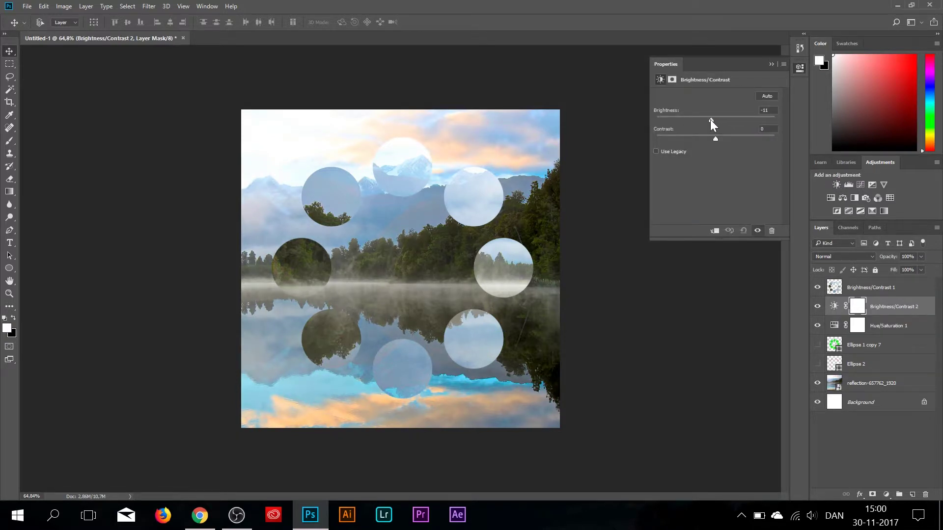
drag(711, 119, 708, 119)
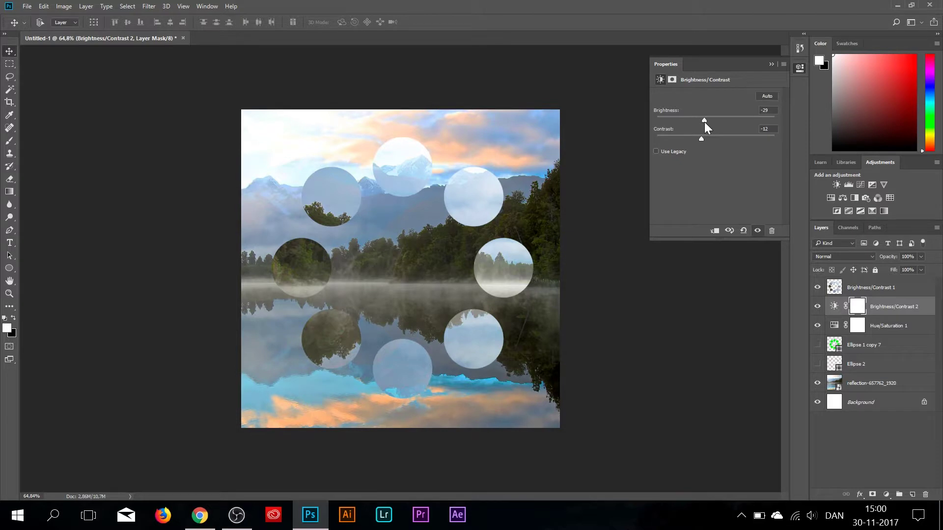
drag(706, 122, 709, 123)
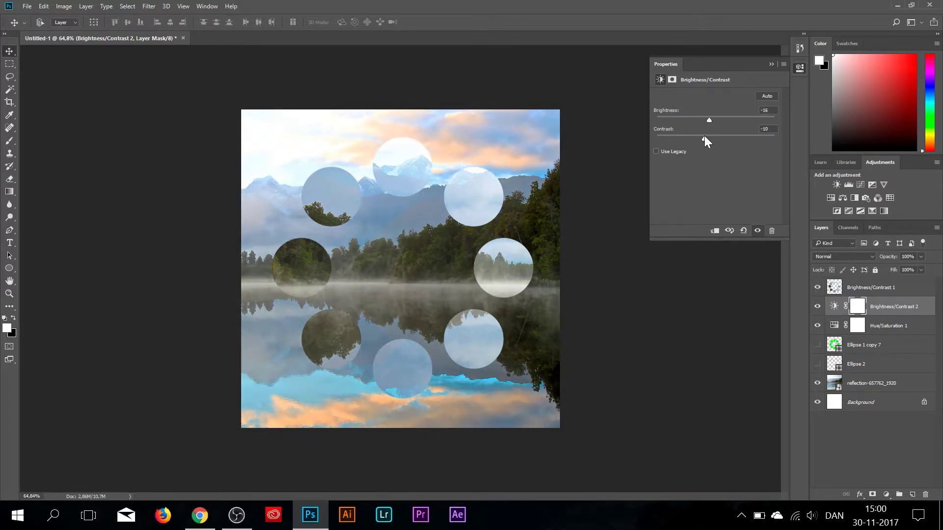
click(771, 64)
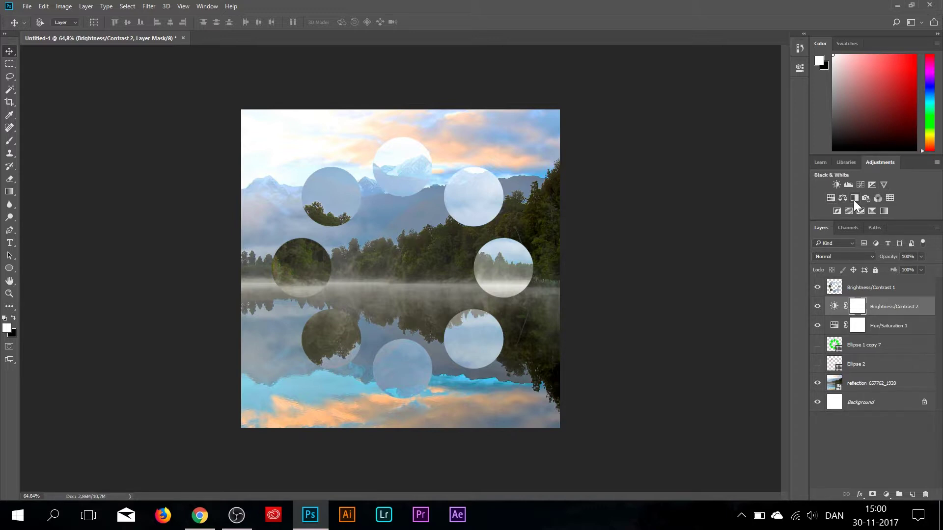
click(854, 198)
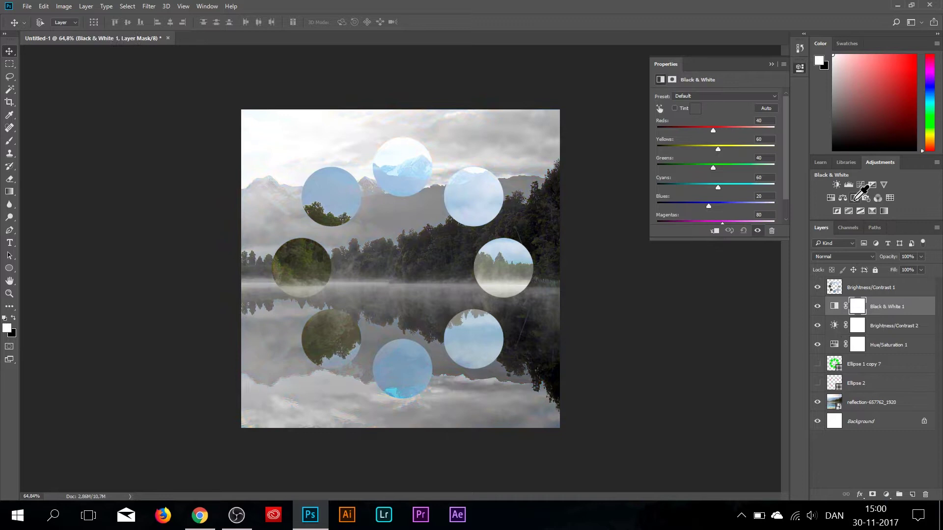
Lower the Black & White layer's opacity and add Vibrance +12, Saturation +6 above Brightness/Contrast 1
click(771, 65)
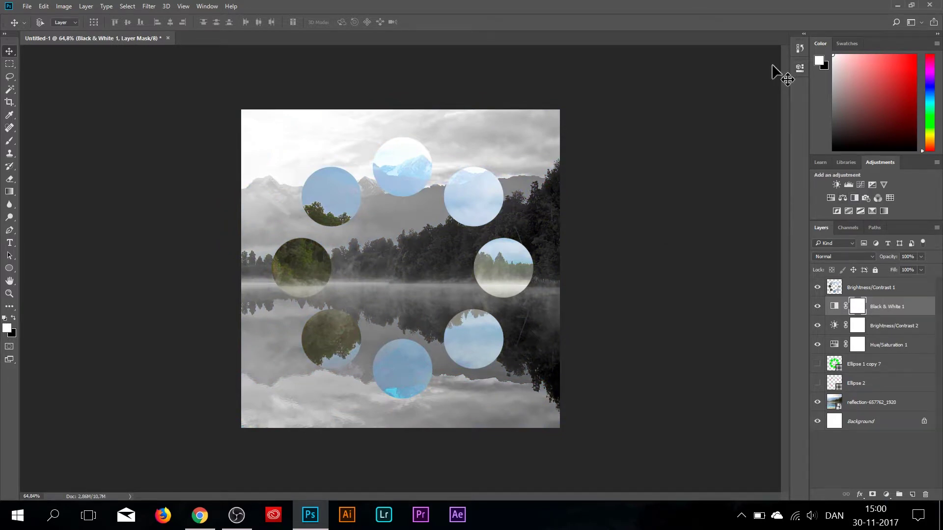
drag(886, 260, 869, 265)
click(833, 287)
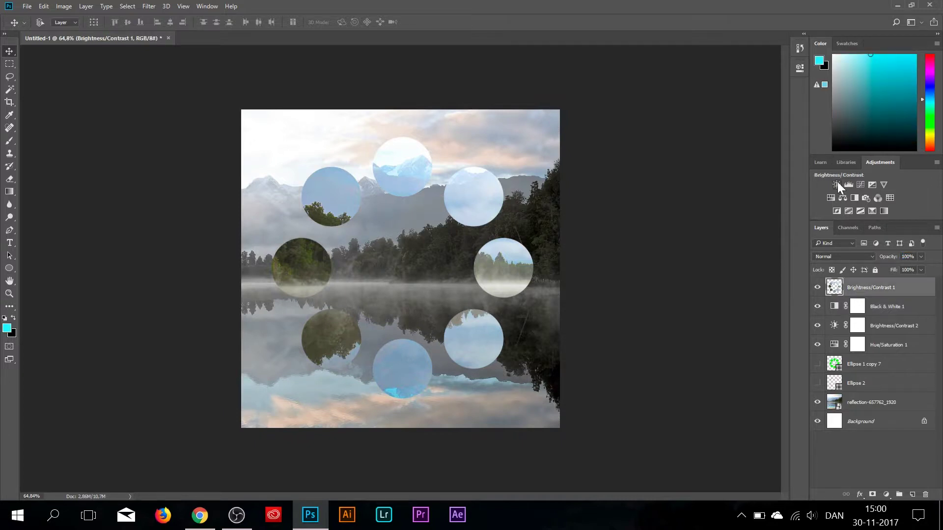
click(880, 185)
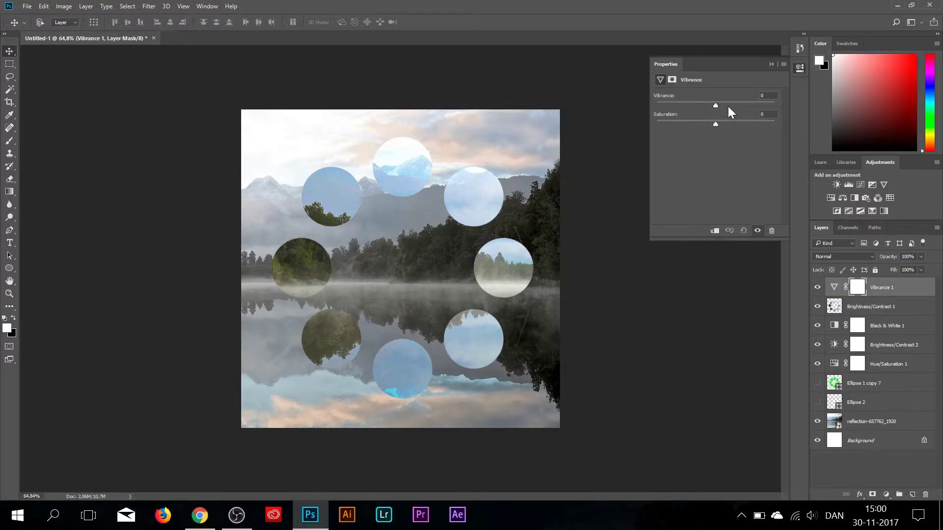
drag(716, 106, 752, 106)
Merge Vibrance 1 with Brightness/Contrast 1 and lower the merged layer's opacity slightly
click(772, 64)
shift+click(872, 307)
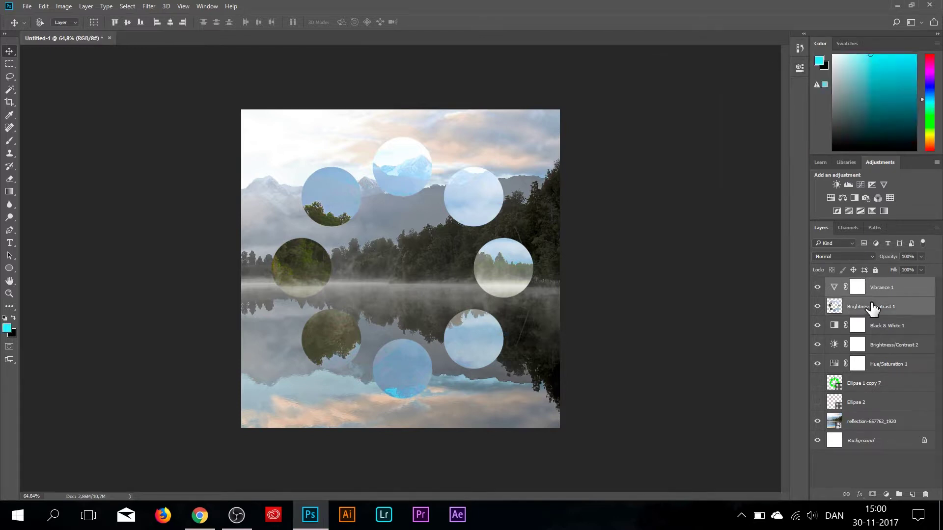
right_click(872, 307)
click(653, 490)
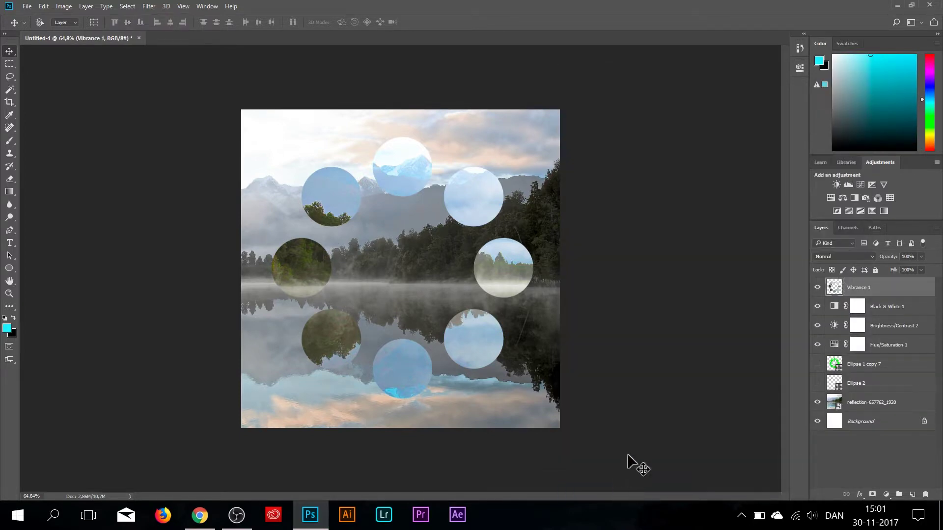
drag(886, 261, 879, 263)
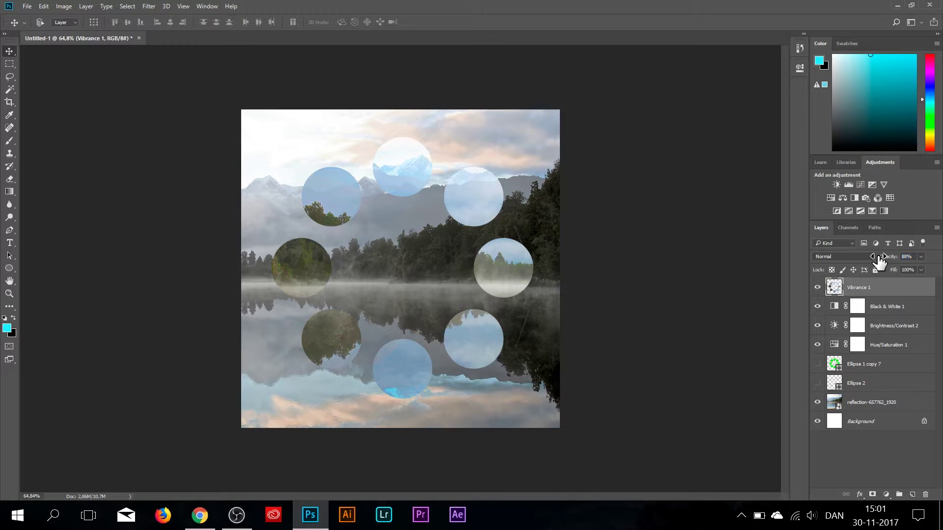
Set the Black & White 1 layer's fill to 73%
click(879, 307)
drag(891, 269, 872, 275)
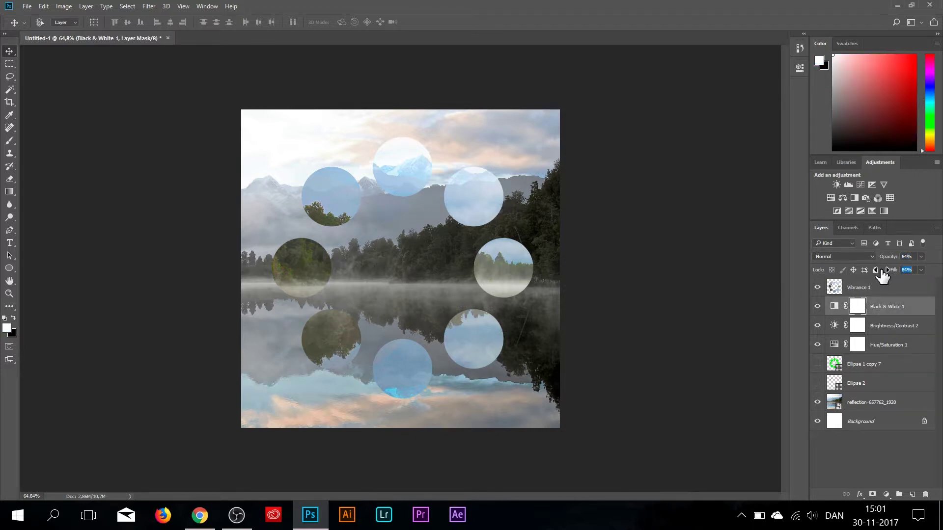
drag(873, 276, 878, 276)
key(z)
drag(424, 257, 393, 259)
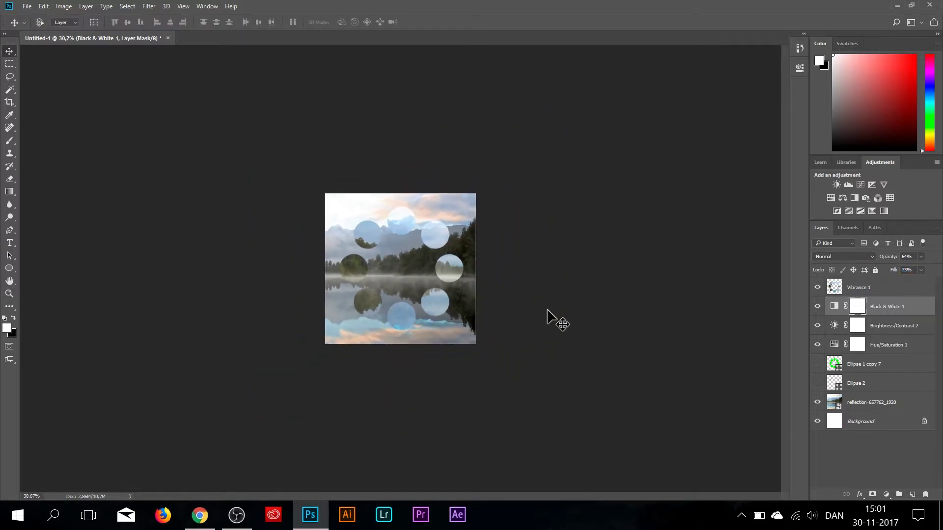
drag(412, 269, 446, 262)
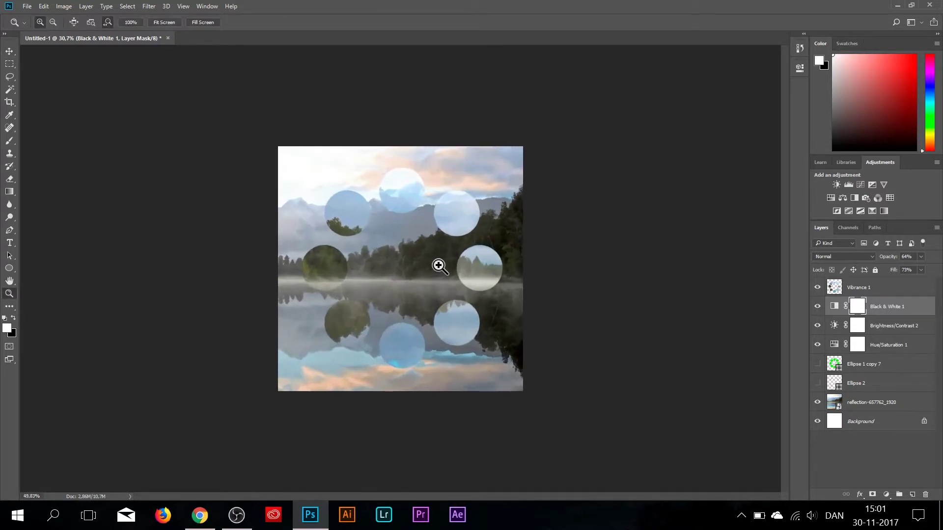
key(v)
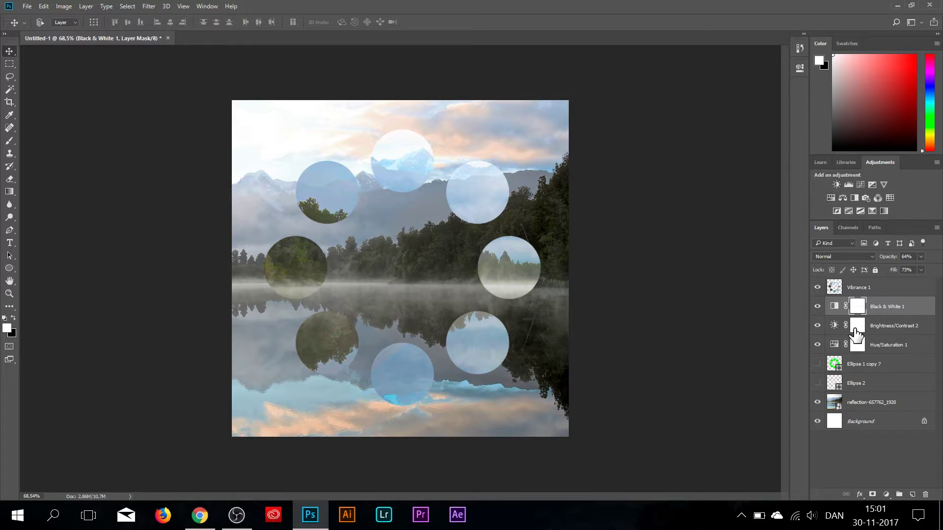
Adjust Brightness/Contrast 2's contrast, then select the reflection-657762_1920 layer
double_click(833, 326)
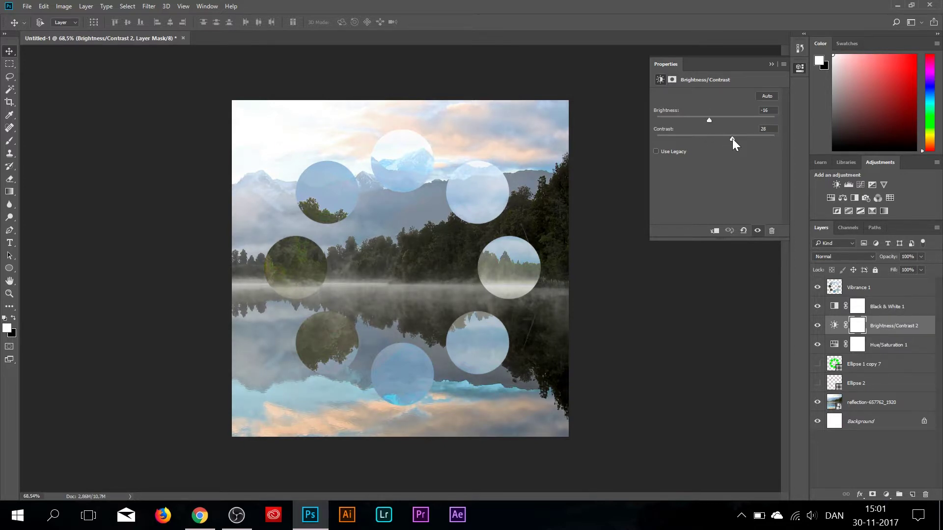
click(771, 64)
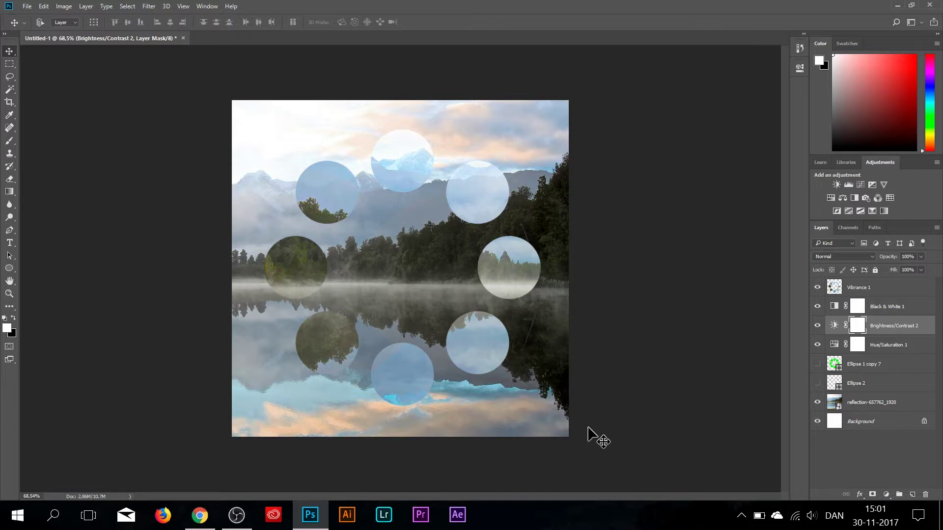
click(868, 400)
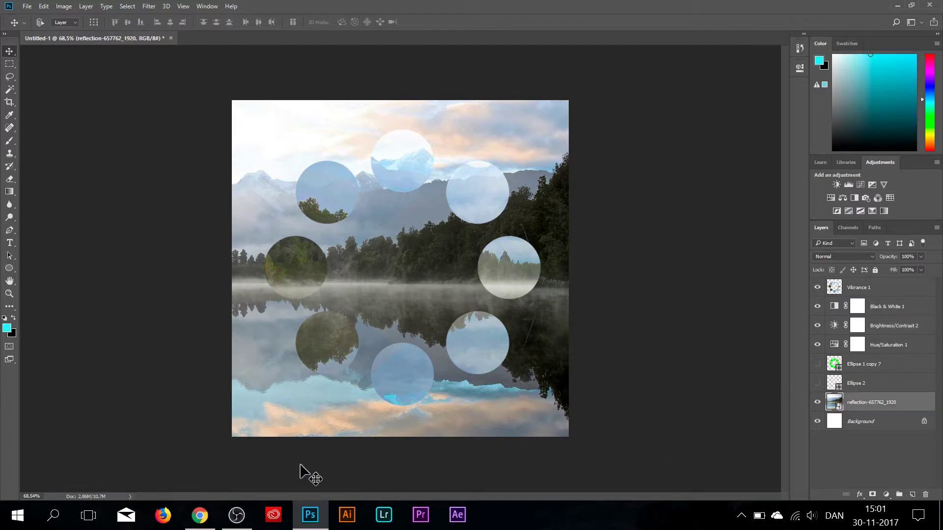
Search Google Images for 'birds texture' in a new browser tab
click(199, 515)
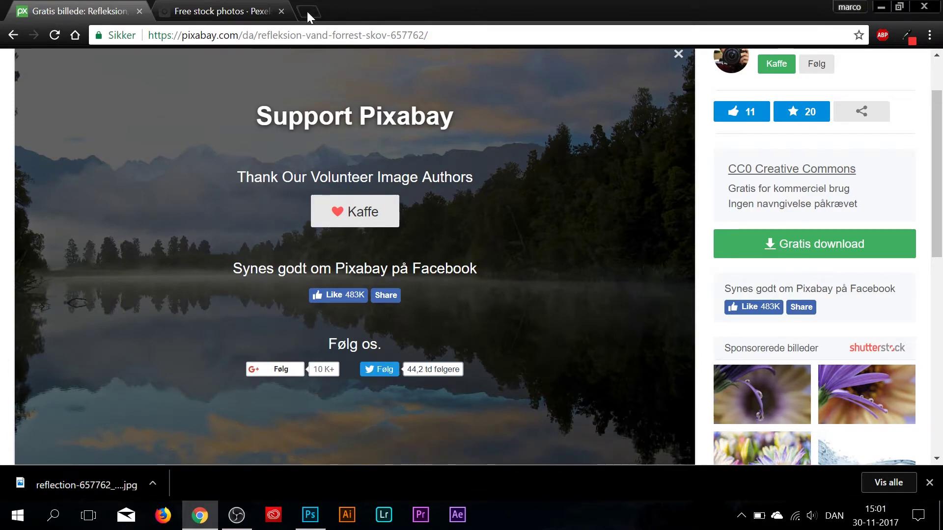
click(307, 11)
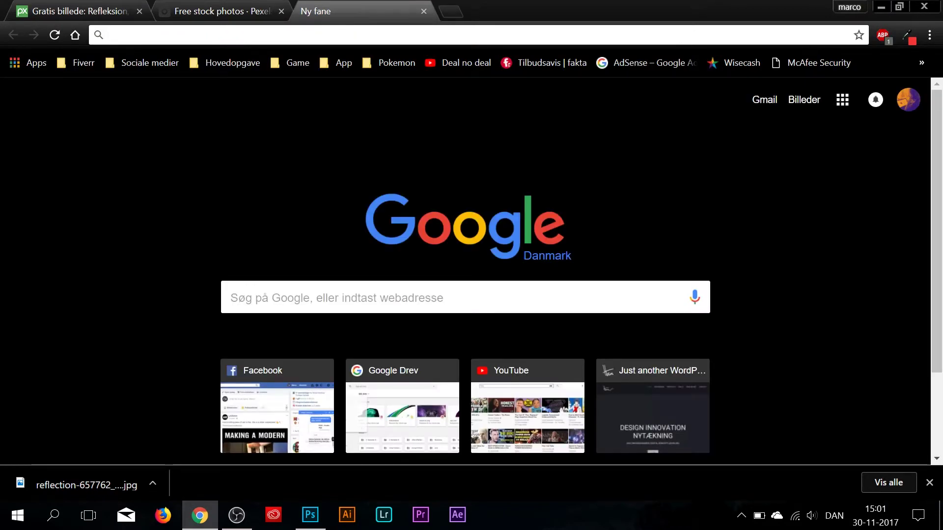
text(birds tex)
key(Down)
key(Down)
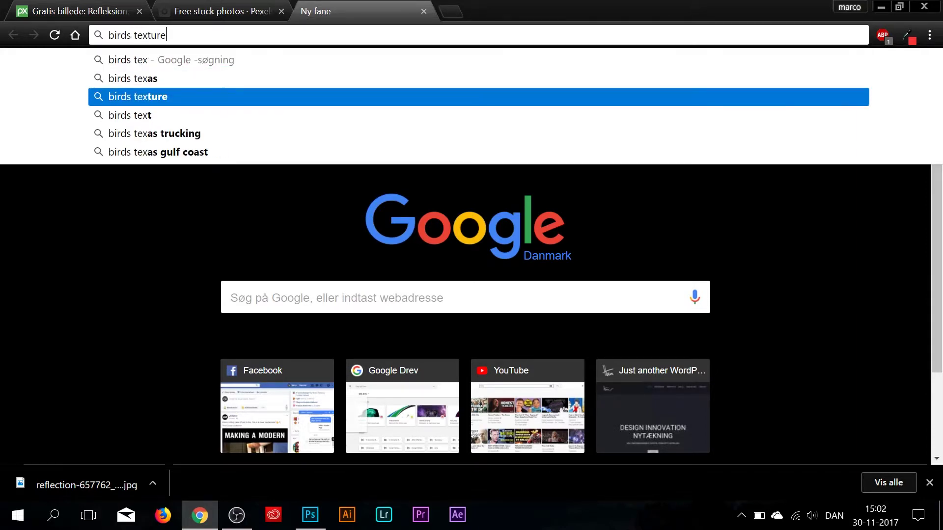
key(Return)
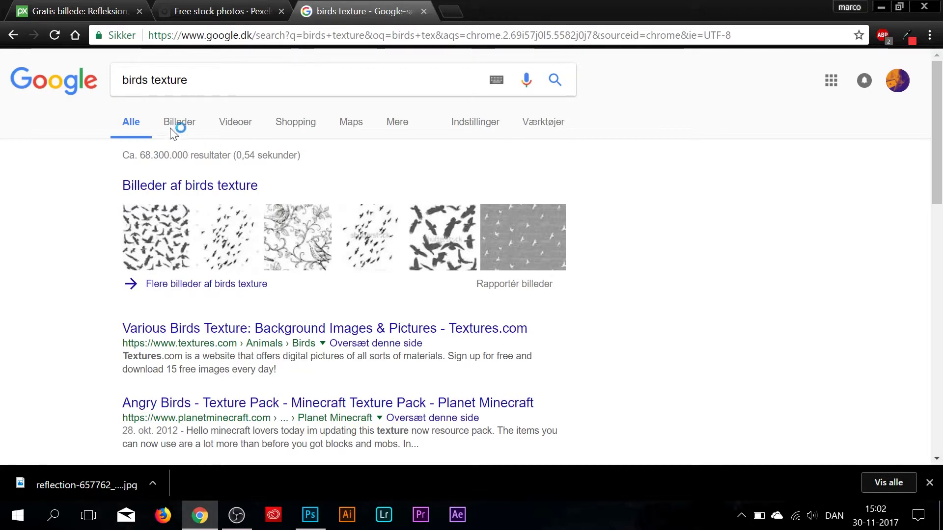
click(172, 132)
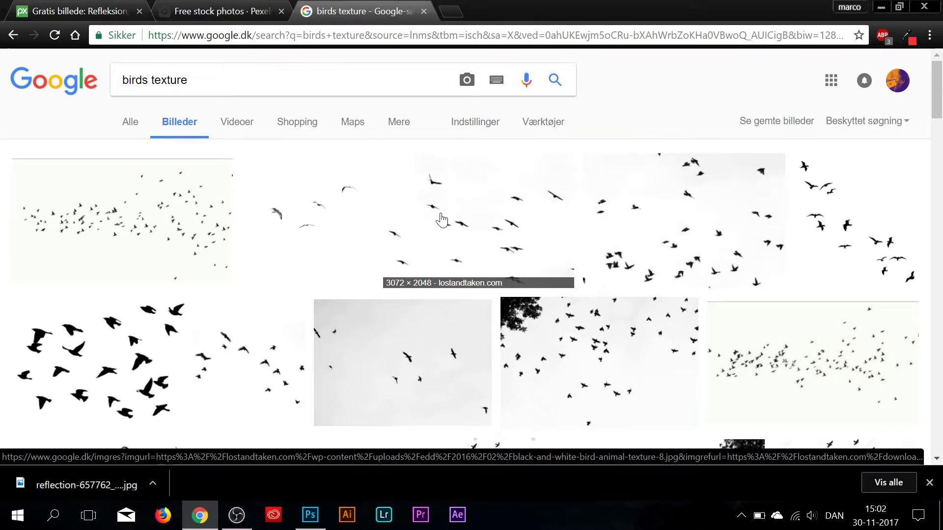
Copy the sparse Birds brush texture image and return to Photoshop
click(442, 217)
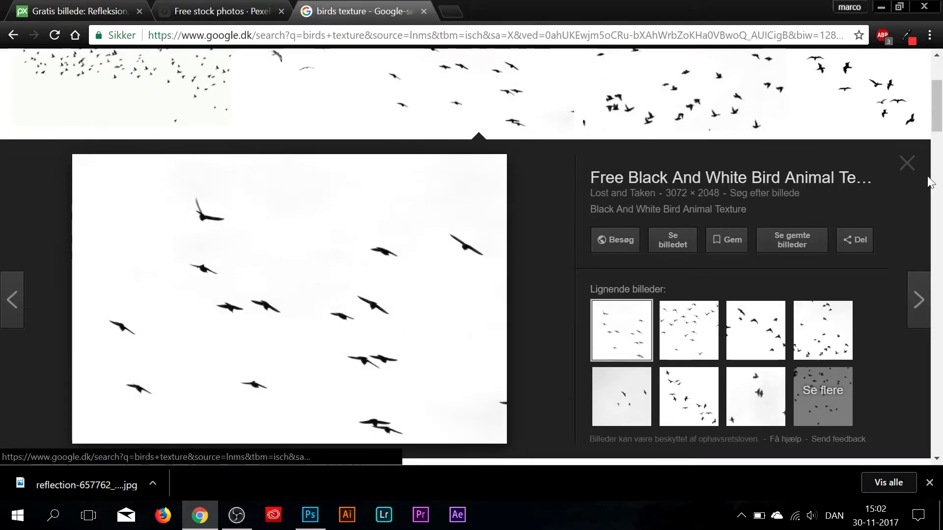
click(913, 162)
click(284, 104)
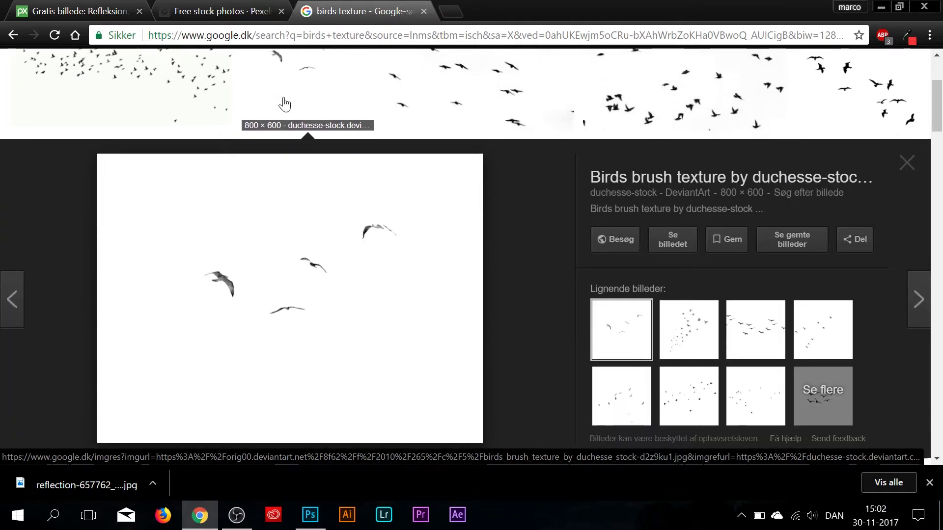
click(147, 86)
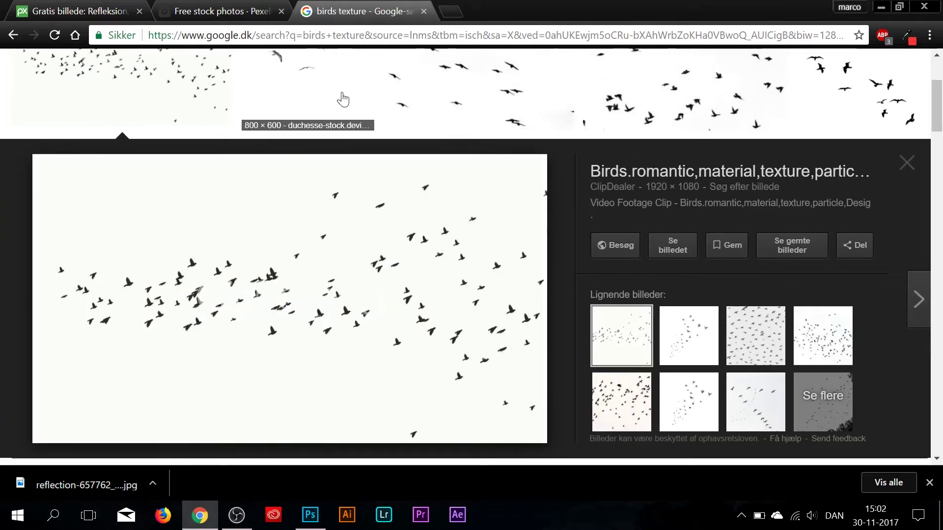
click(343, 98)
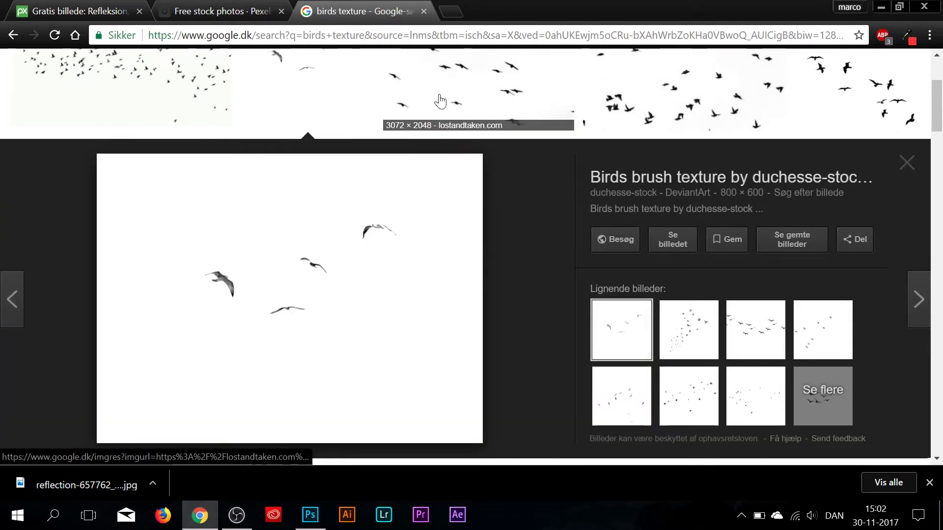
right_click(329, 286)
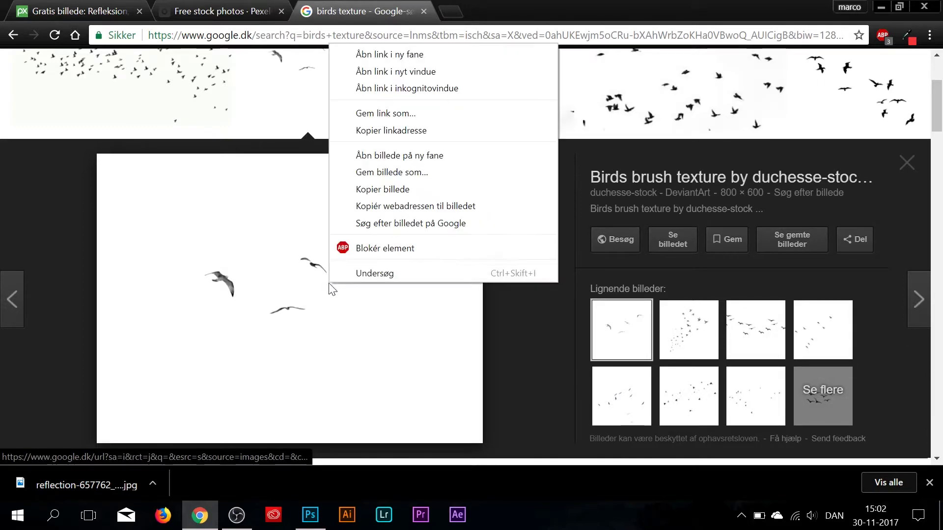
click(390, 190)
click(309, 515)
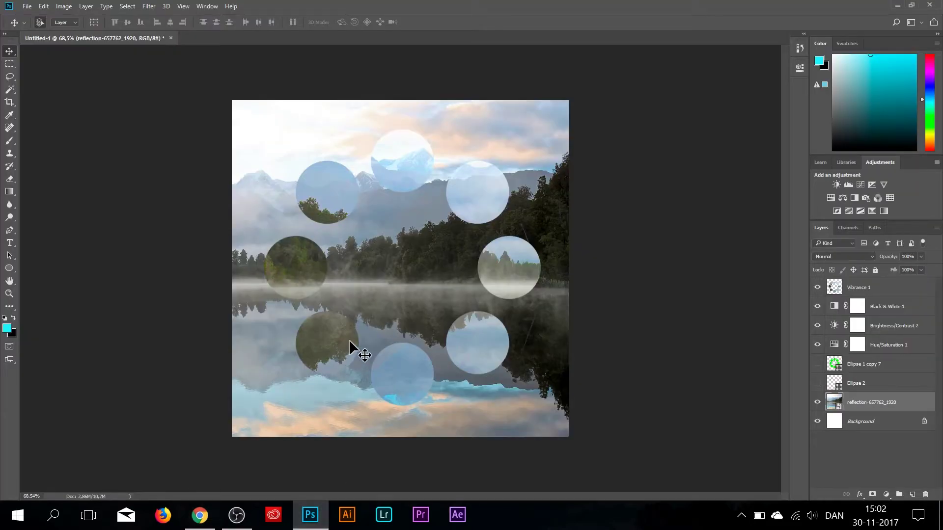
Paste the copied birds image as a new layer, leaving its blending at Normal
key(ctrl+v)
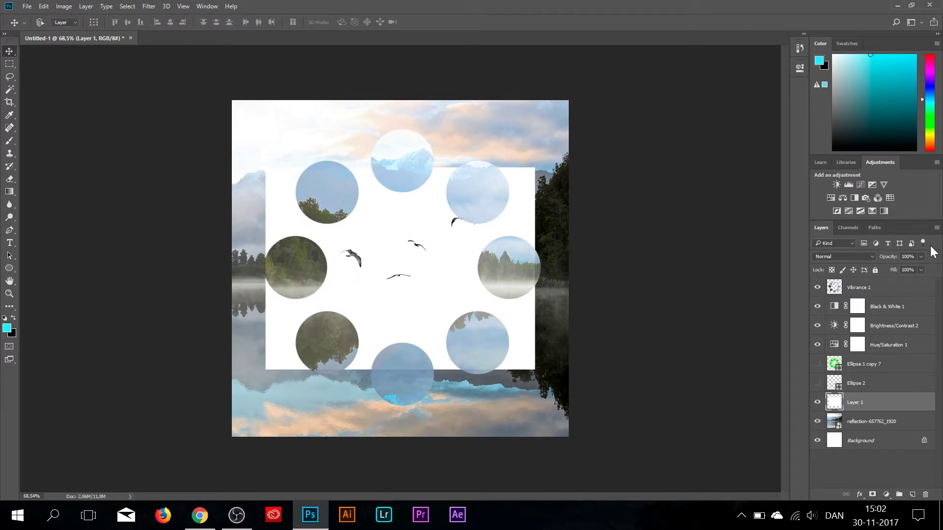
click(873, 257)
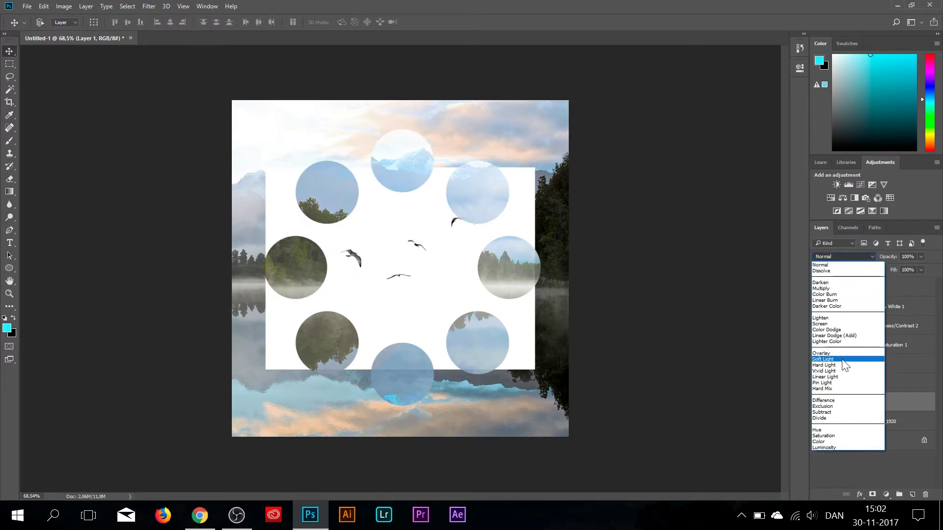
click(828, 324)
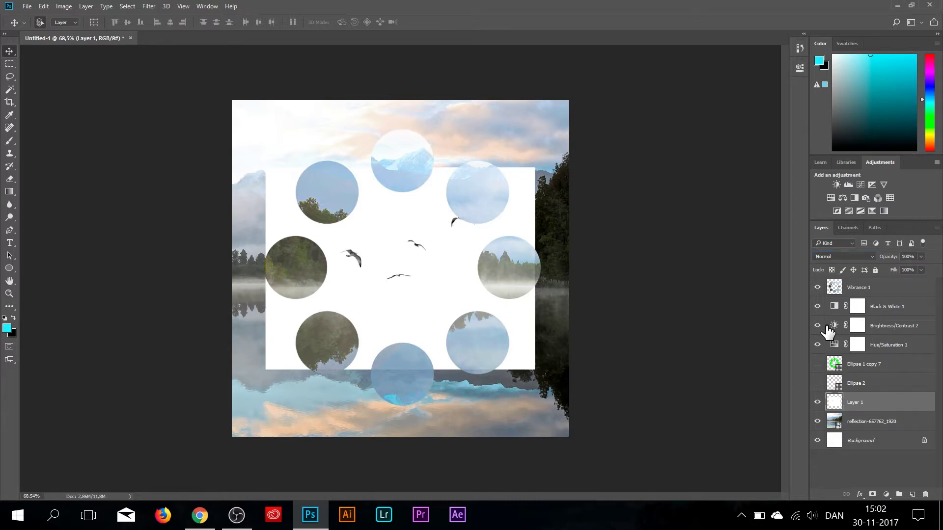
click(869, 256)
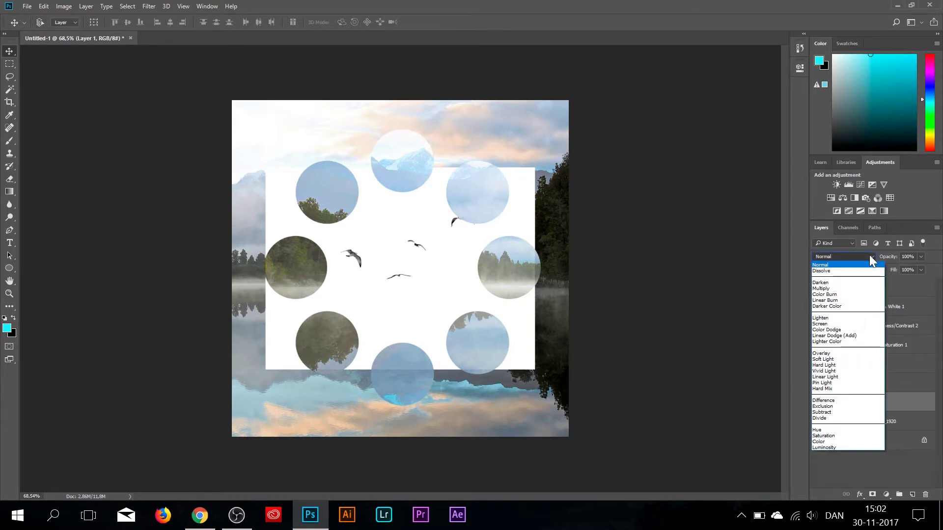
click(869, 255)
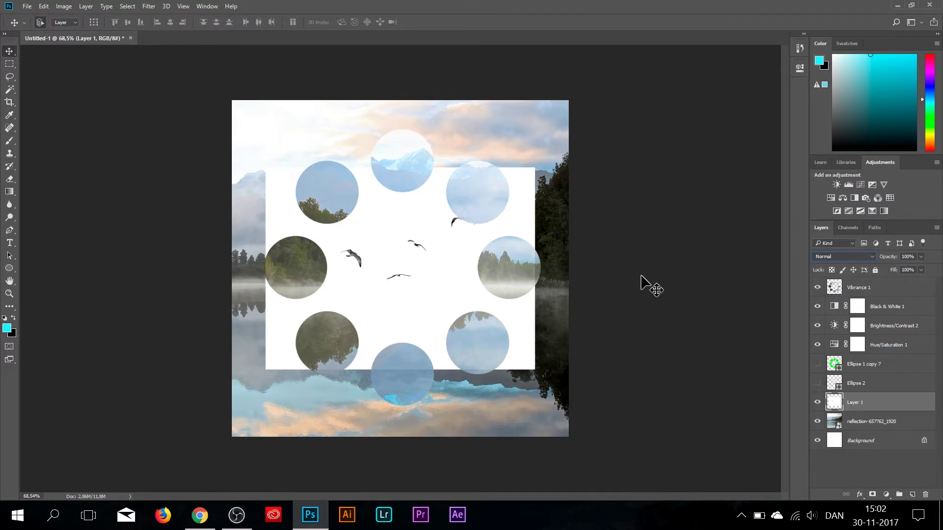
Invert the birds layer to white on black and set its blend mode to Screen
key(ctrl+i)
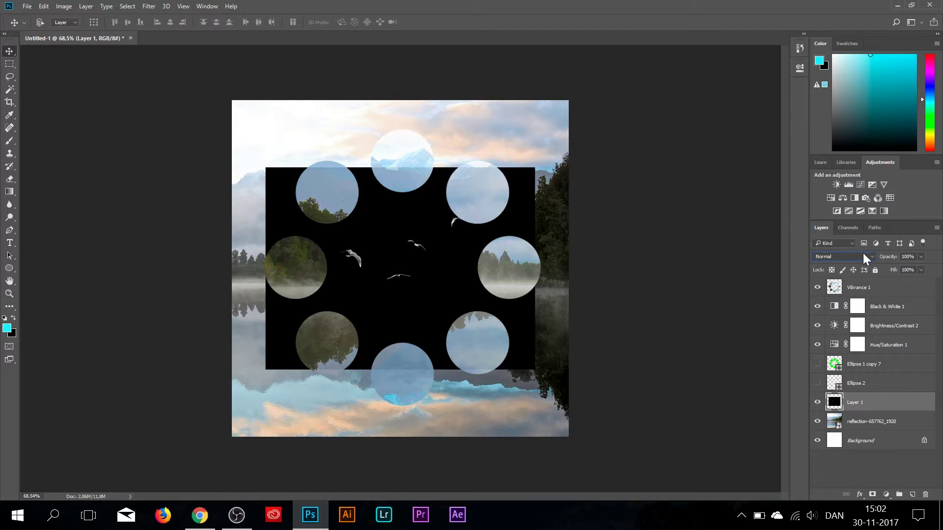
click(871, 256)
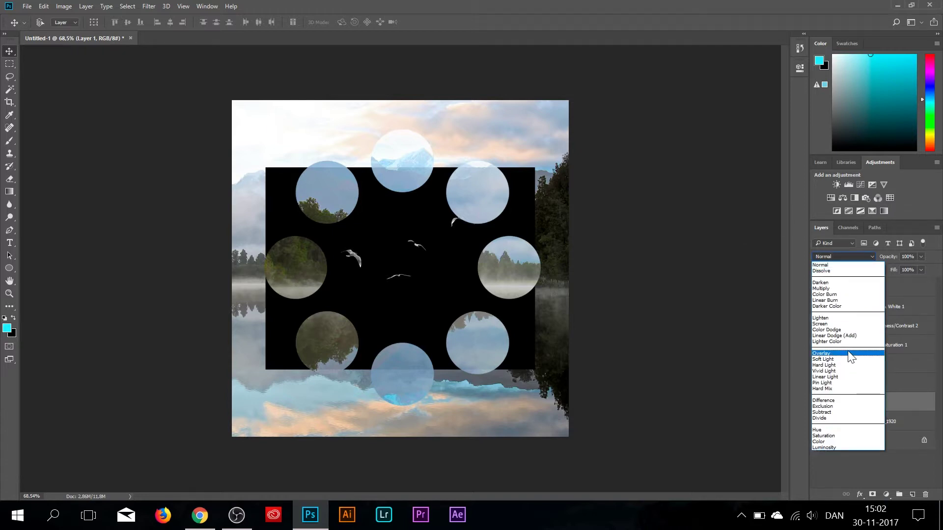
click(834, 323)
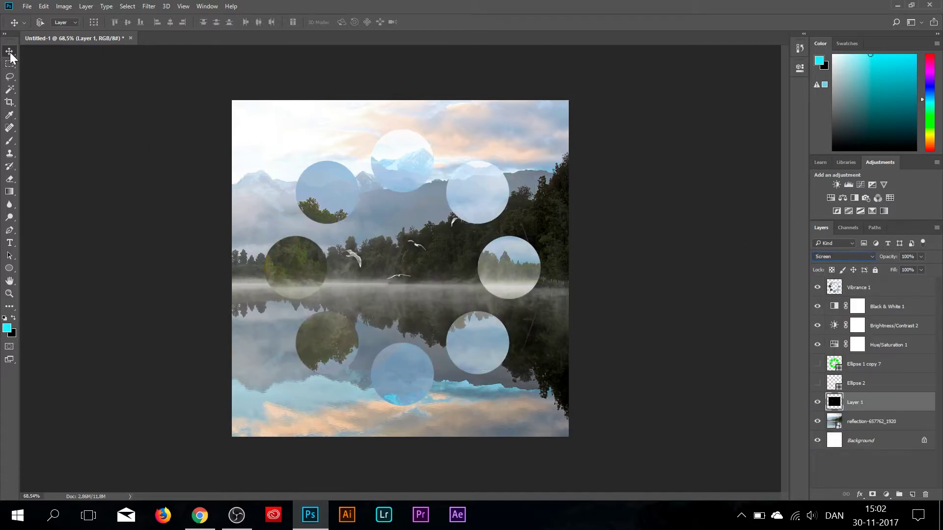
key(ctrl+t)
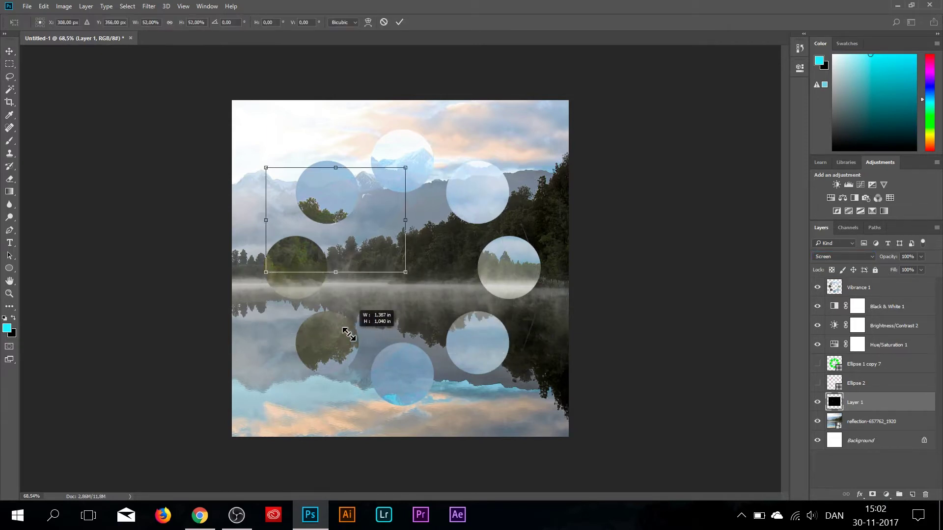
Scale the birds layer to about 50% and place it in the upper-right sky
mouse_move(515, 360)
mouse_down()
mouse_move(383, 261)
mouse_move(359, 171)
mouse_up()
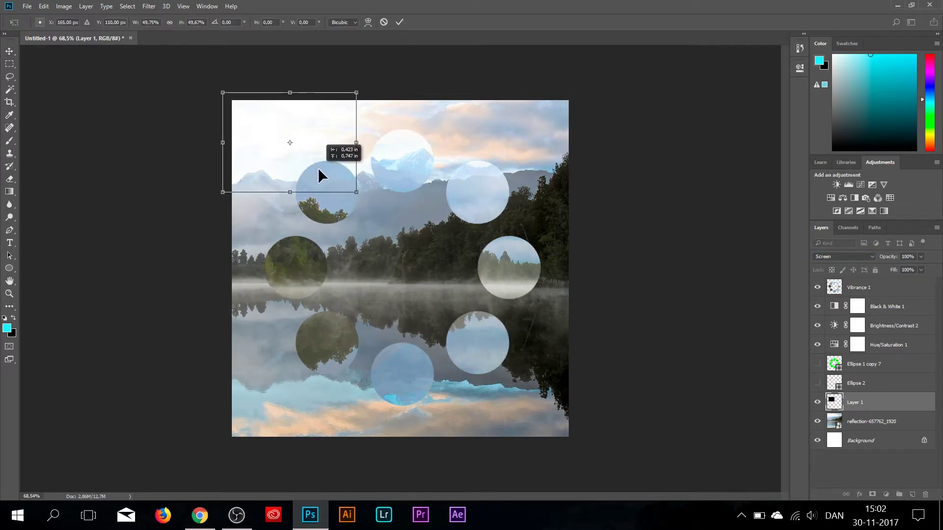
drag(360, 176, 525, 177)
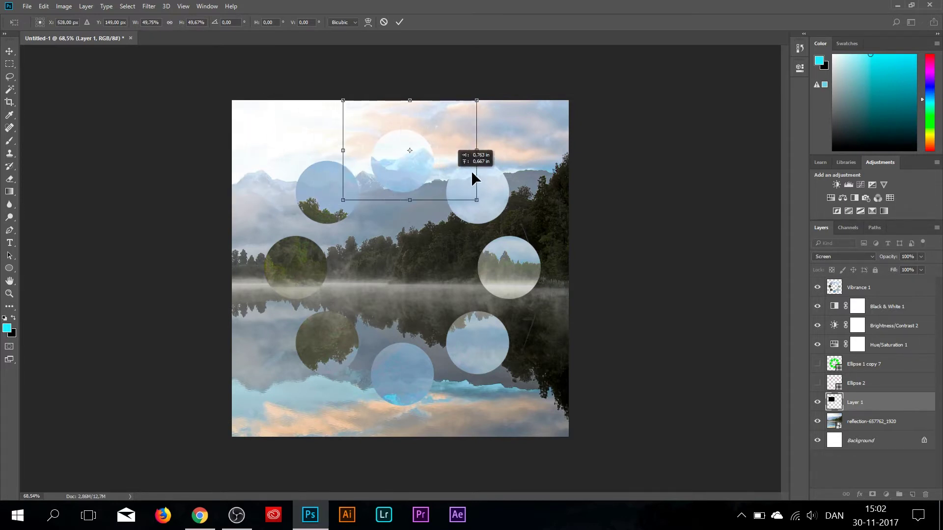
click(399, 23)
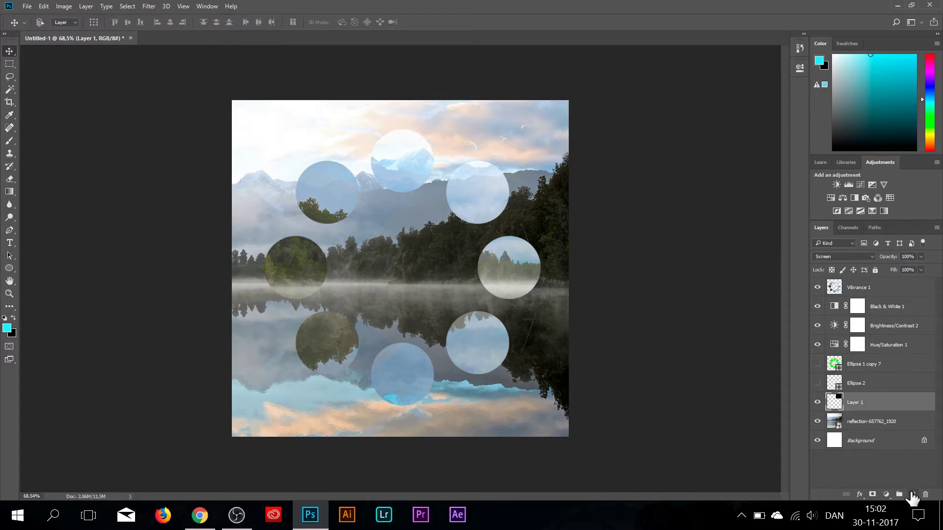
Add a new empty layer, try merging it with the birds layer, then undo the merge
click(911, 495)
shift+click(865, 425)
right_click(861, 427)
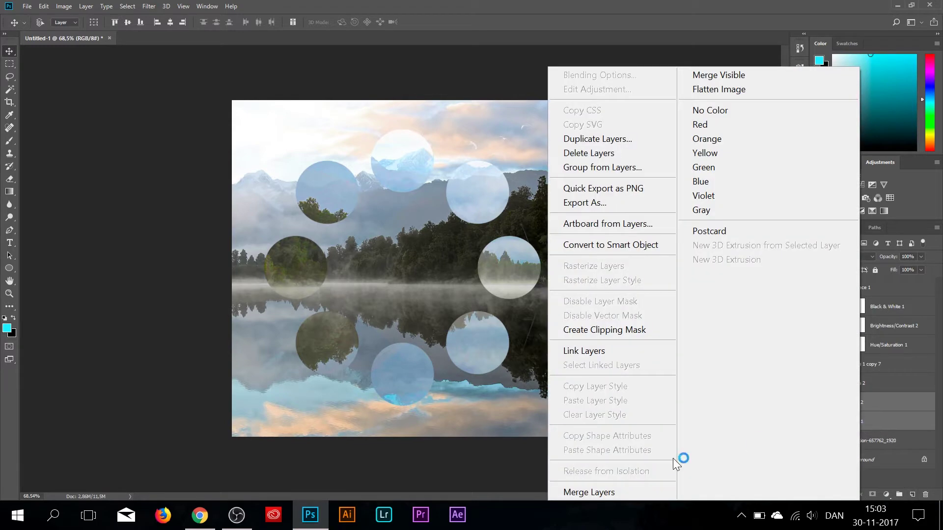
click(588, 492)
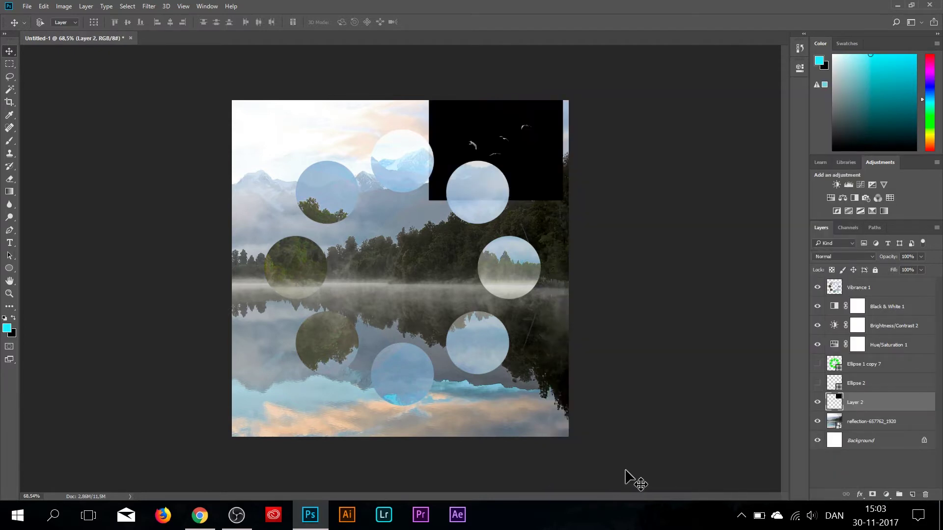
key(ctrl+z)
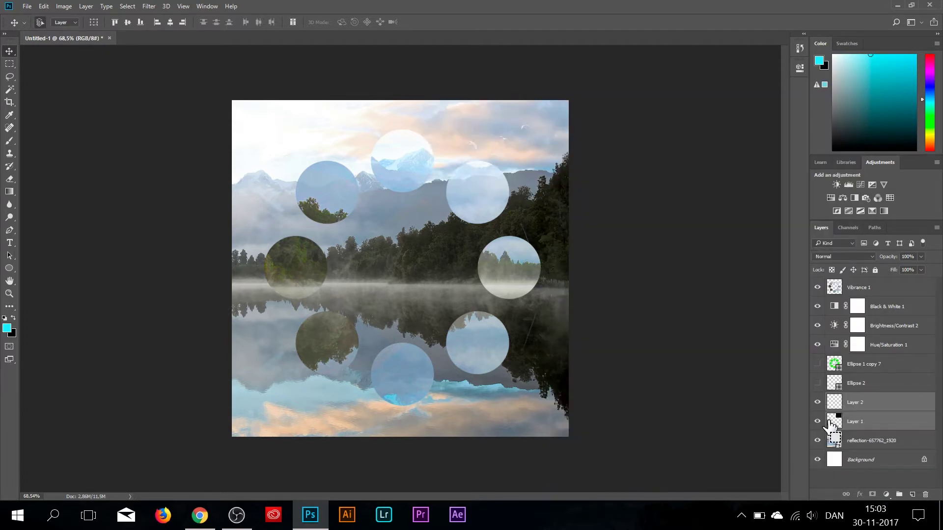
Move the birds layer lower in the stack and nudge the birds up and right
ctrl+click(836, 420)
drag(836, 420, 832, 428)
key(ctrl+d)
drag(508, 139, 518, 130)
click(857, 405)
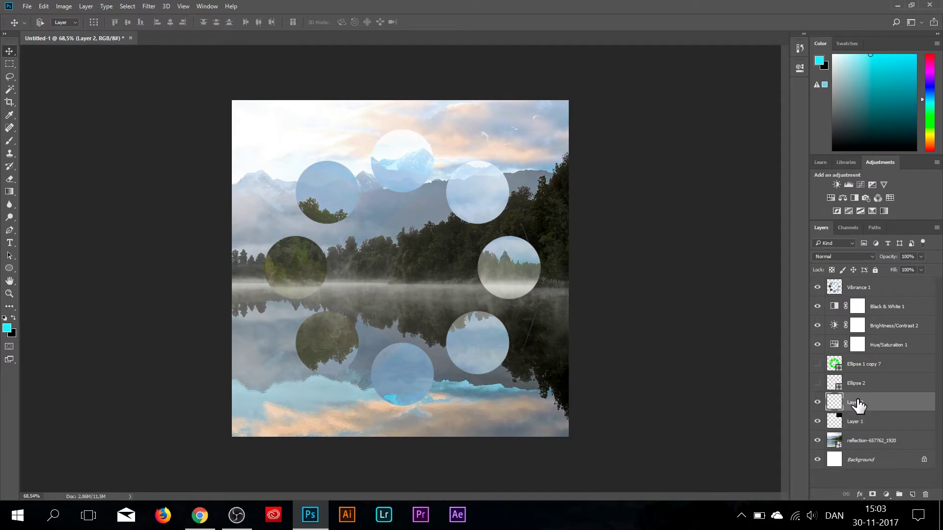
mouse_move(527, 129)
mouse_down()
mouse_move(501, 128)
mouse_move(497, 139)
mouse_up()
click(864, 422)
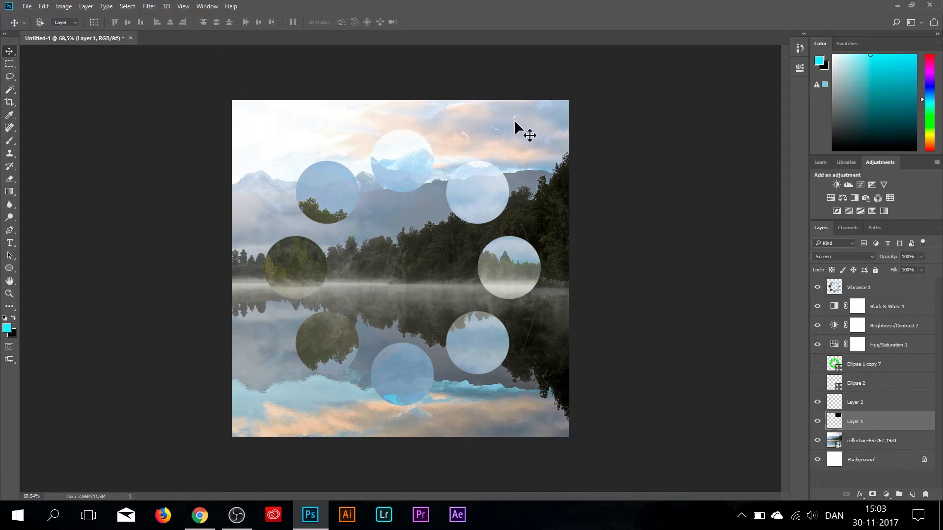
drag(519, 129, 524, 129)
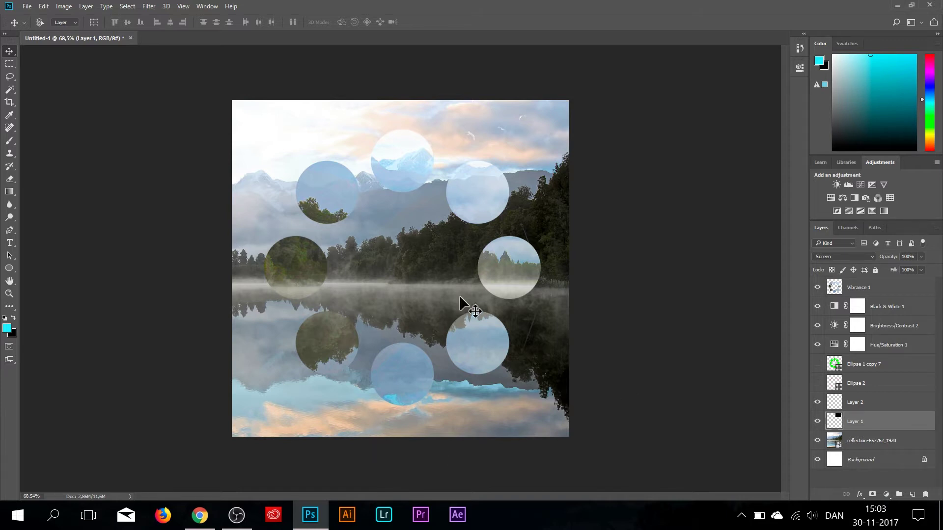
Scale the birds layer down to about 90% within the sky and commit
key(z)
drag(449, 268, 437, 263)
key(v)
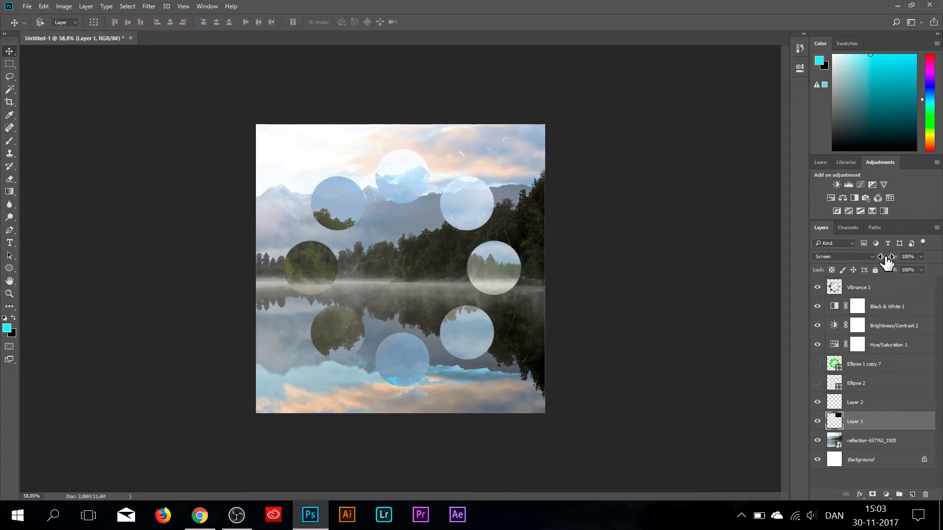
key(ctrl+t)
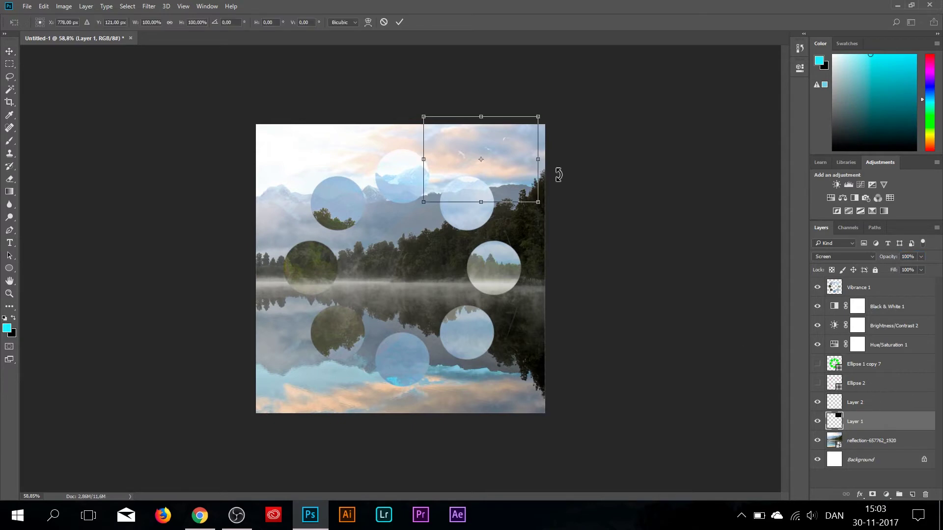
drag(538, 117, 527, 125)
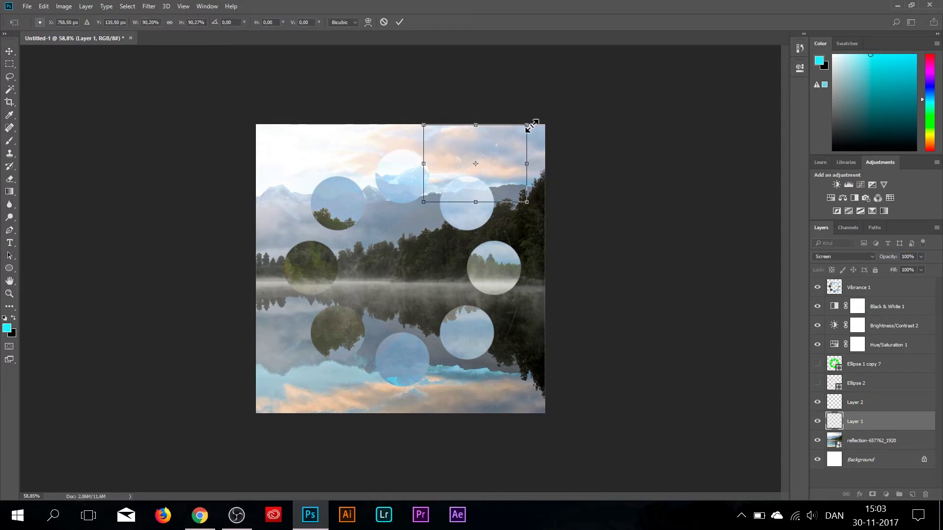
click(399, 22)
key(z)
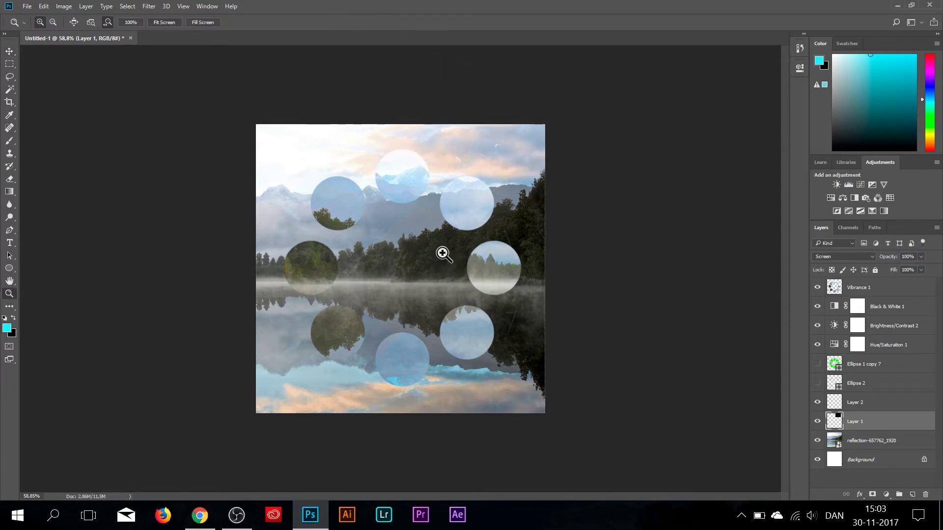
drag(442, 252, 454, 254)
key(v)
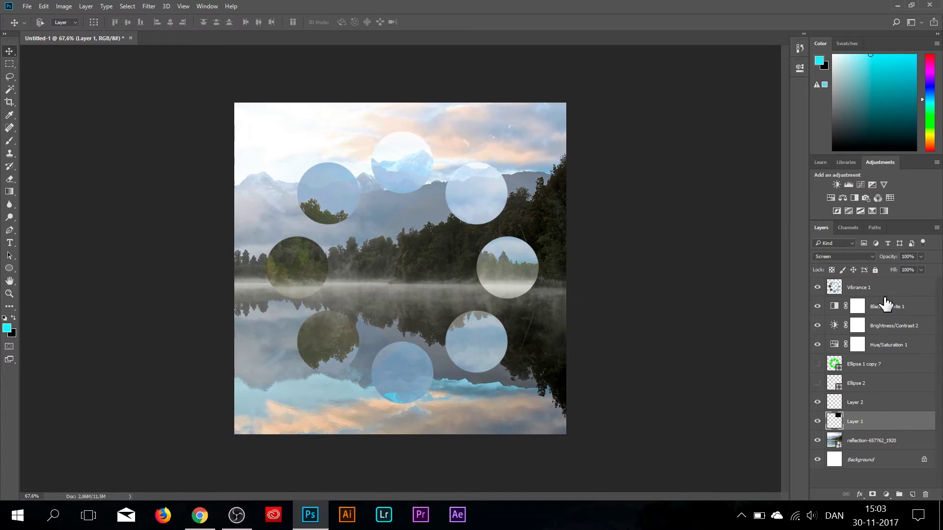
click(867, 290)
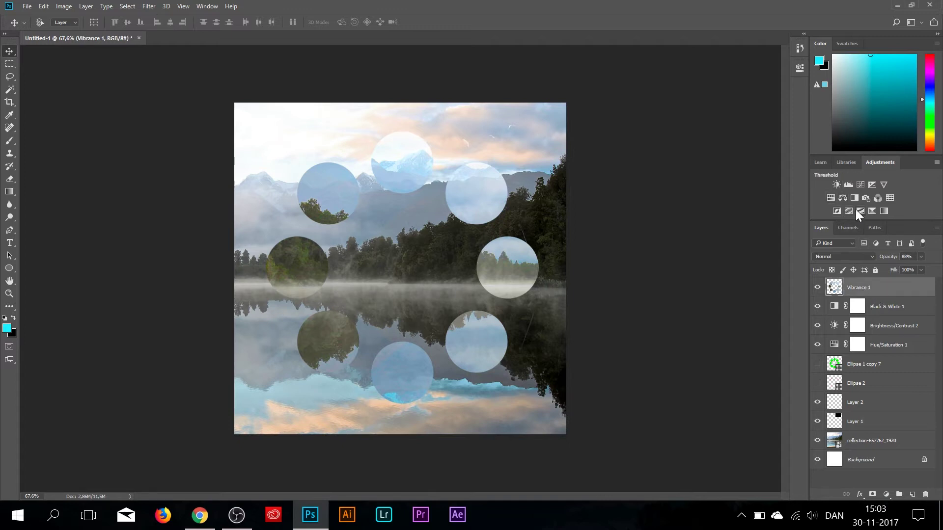
Add a violet-to-orange Gradient Map adjustment above Vibrance 1 at 10% opacity
click(883, 211)
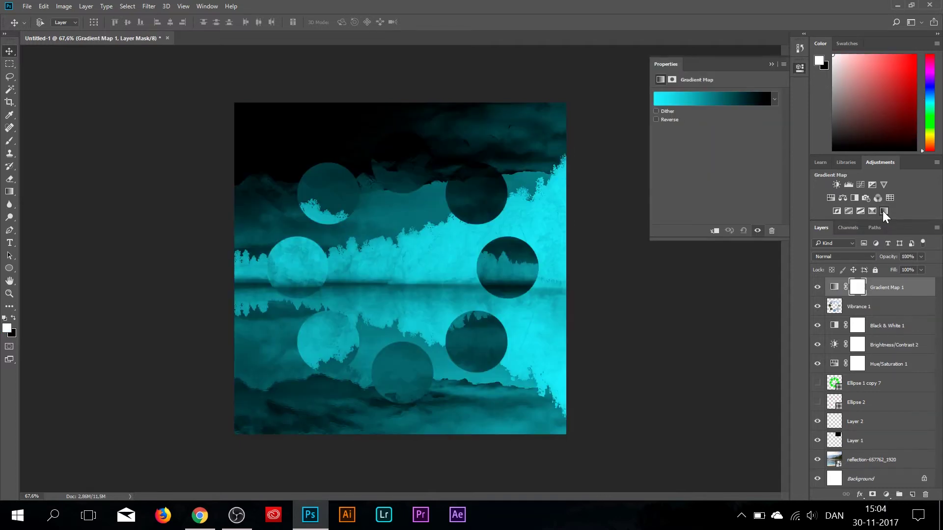
click(774, 99)
click(728, 120)
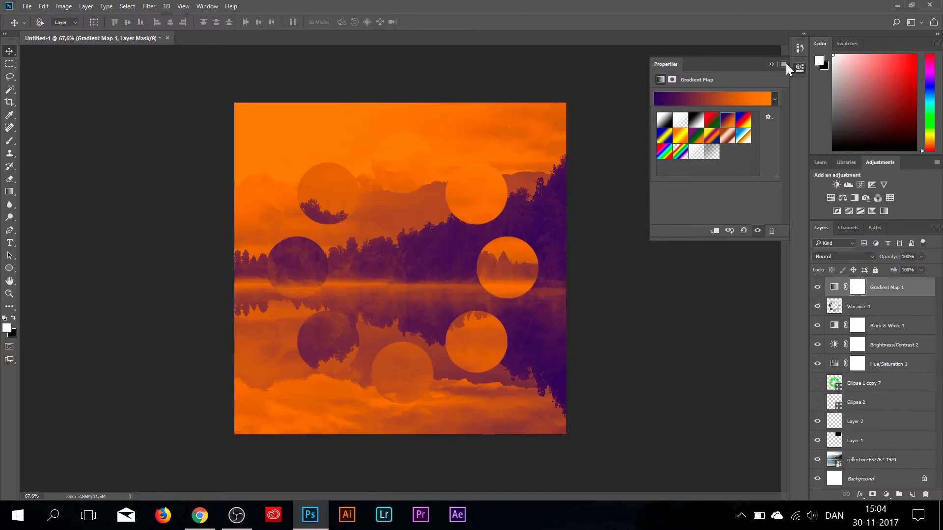
click(772, 64)
drag(888, 257, 848, 264)
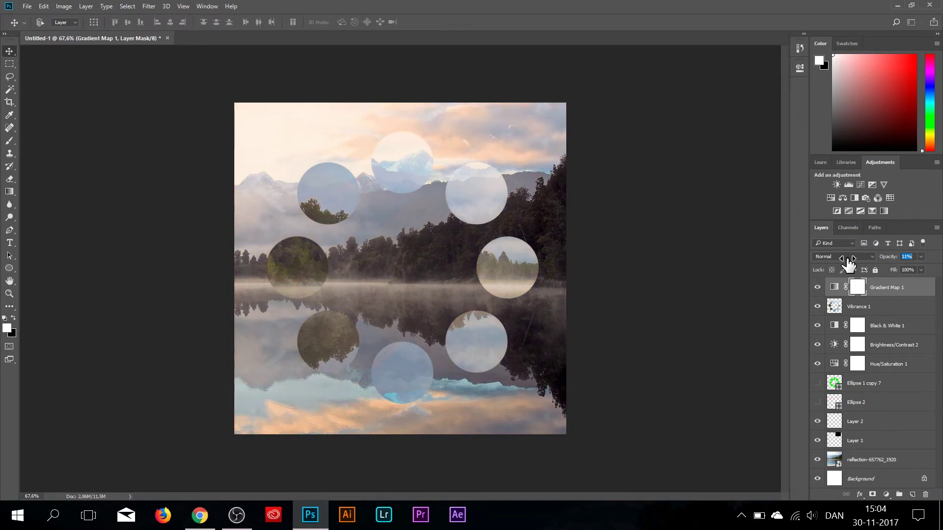
drag(848, 264, 848, 263)
Open Logo-Hammer-VECTOR (1).psd without colour management
click(27, 6)
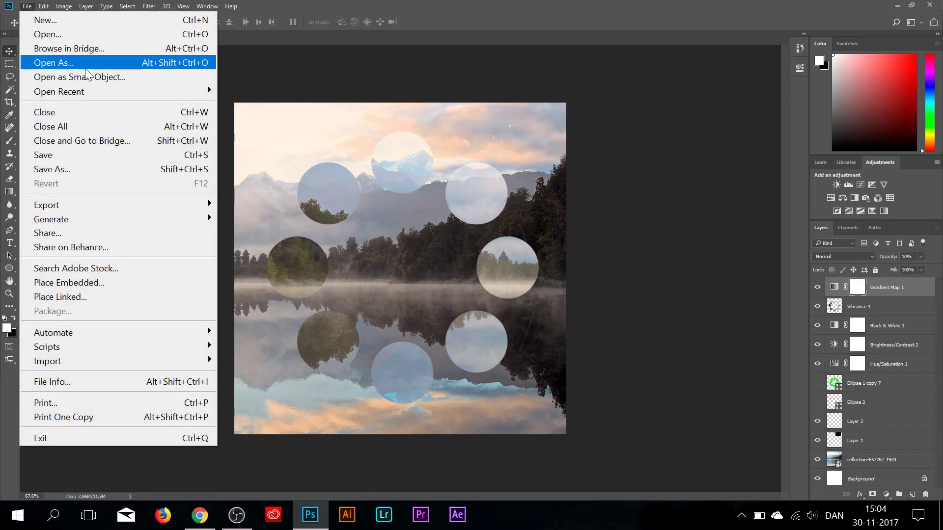
click(68, 35)
scroll(416, 241, down, 2)
scroll(417, 242, down, 5)
scroll(417, 241, up, 2)
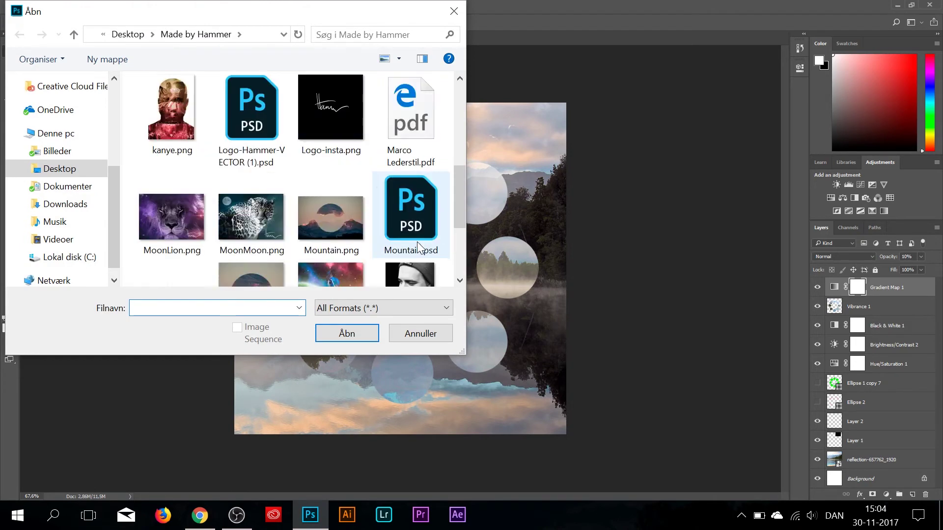
scroll(417, 242, up, 3)
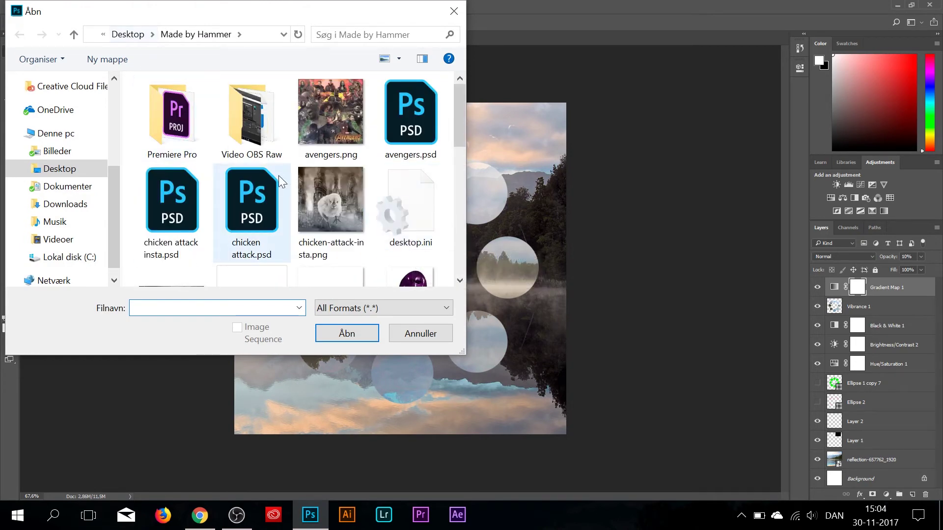
scroll(281, 176, down, 2)
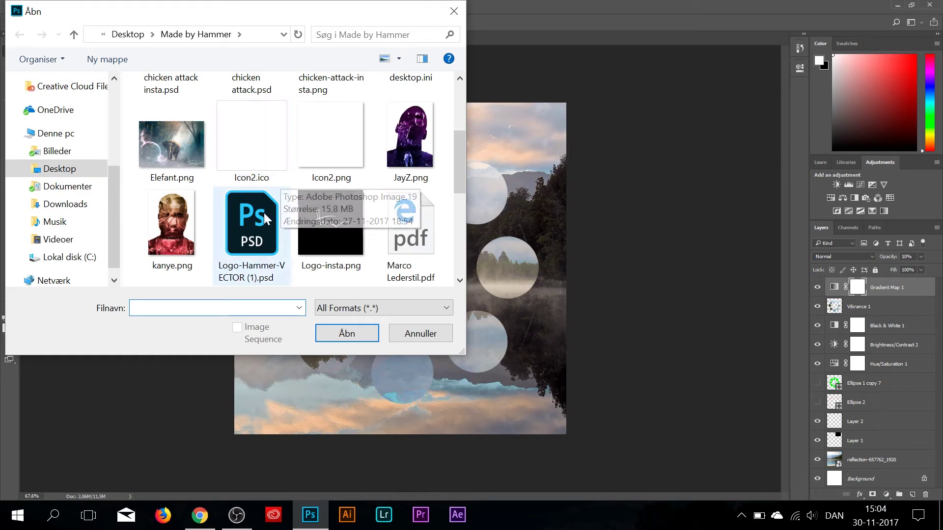
click(282, 248)
click(338, 336)
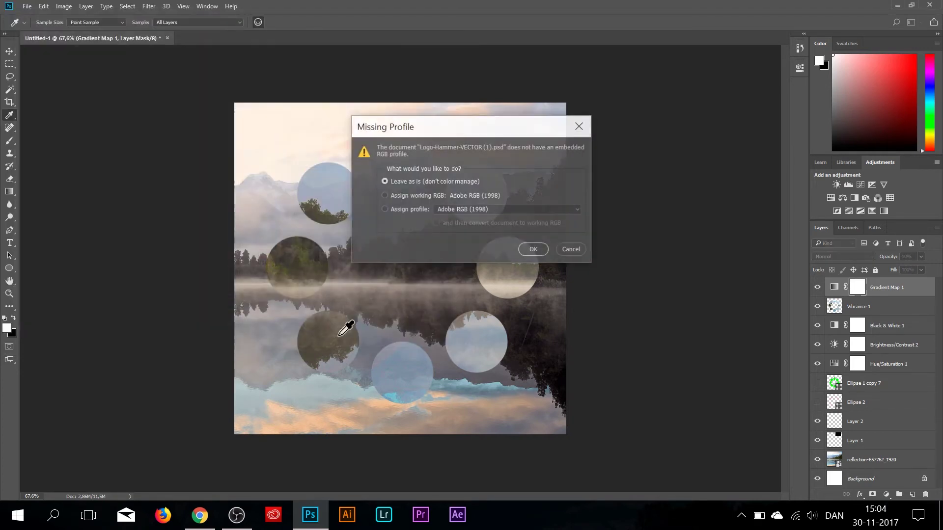
click(532, 250)
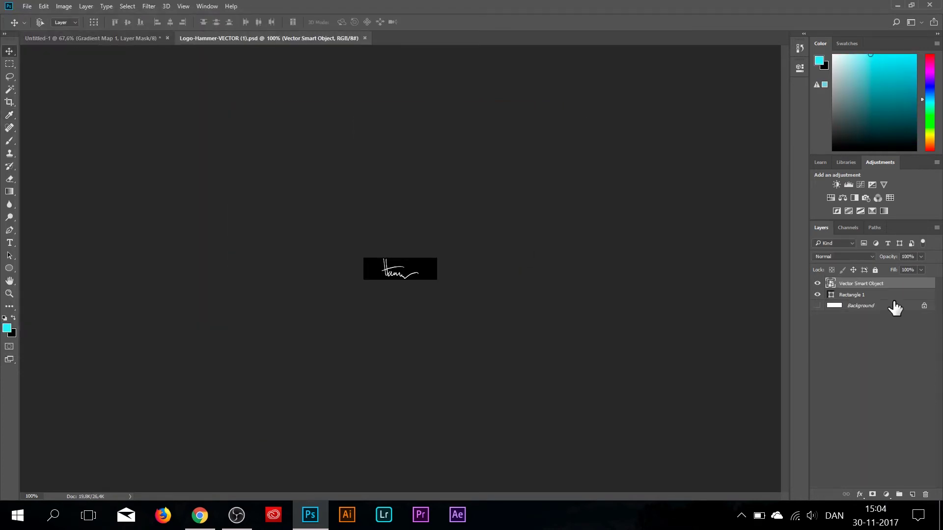
Copy the signature smart object into the lake image, enlarge it and place it bottom-right
mouse_move(868, 289)
mouse_down()
mouse_move(422, 278)
mouse_move(411, 290)
mouse_up()
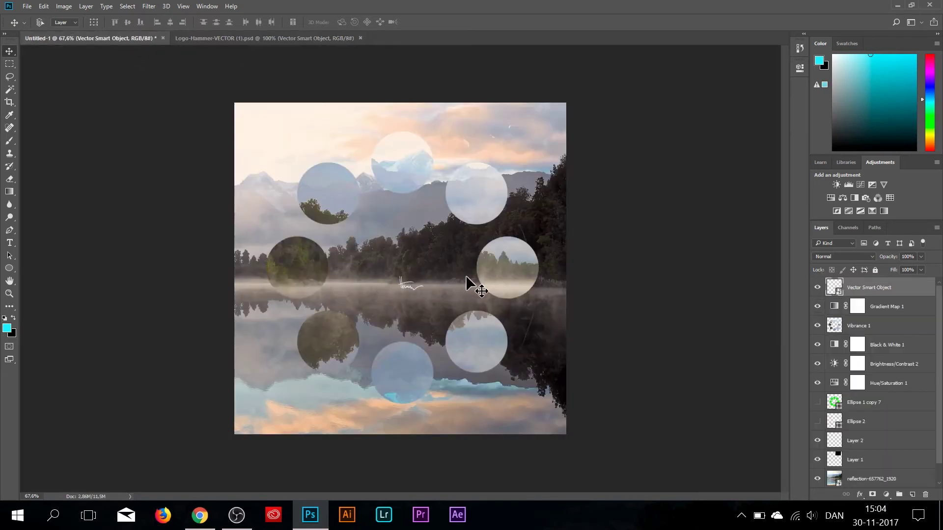
key(ctrl+t)
drag(425, 274, 452, 253)
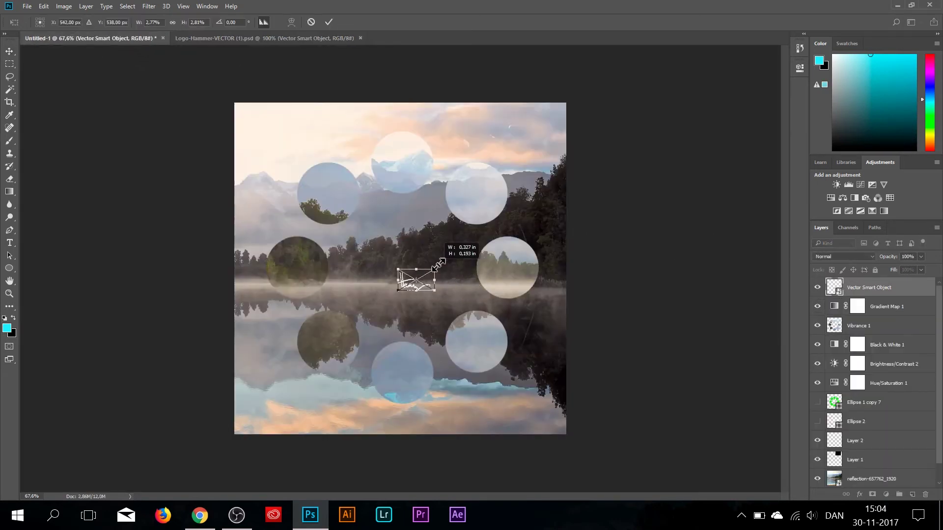
click(329, 22)
drag(427, 270, 531, 418)
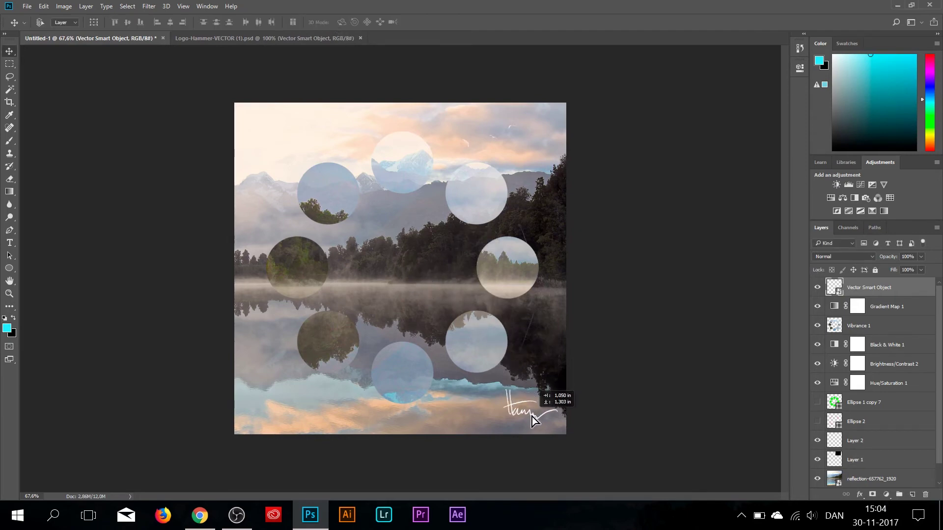
drag(531, 418, 534, 420)
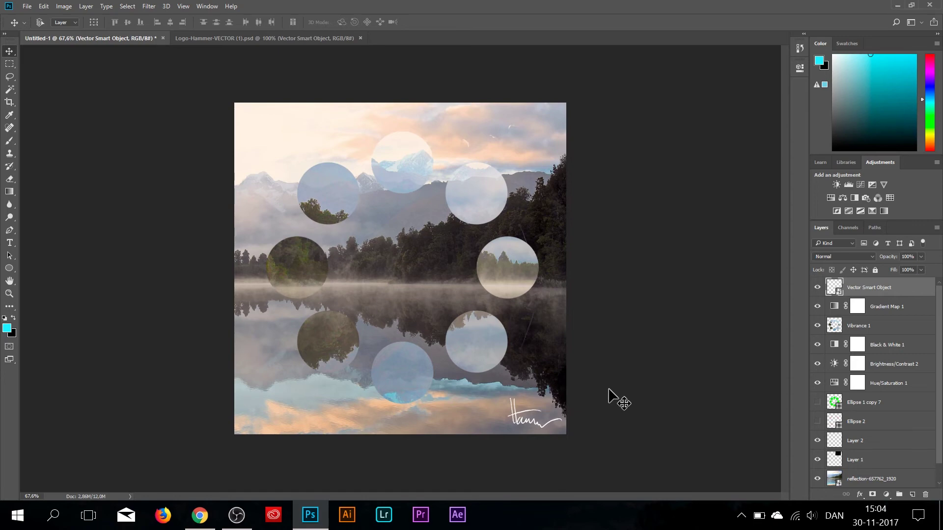
Open the File menu to save under a new name
click(30, 4)
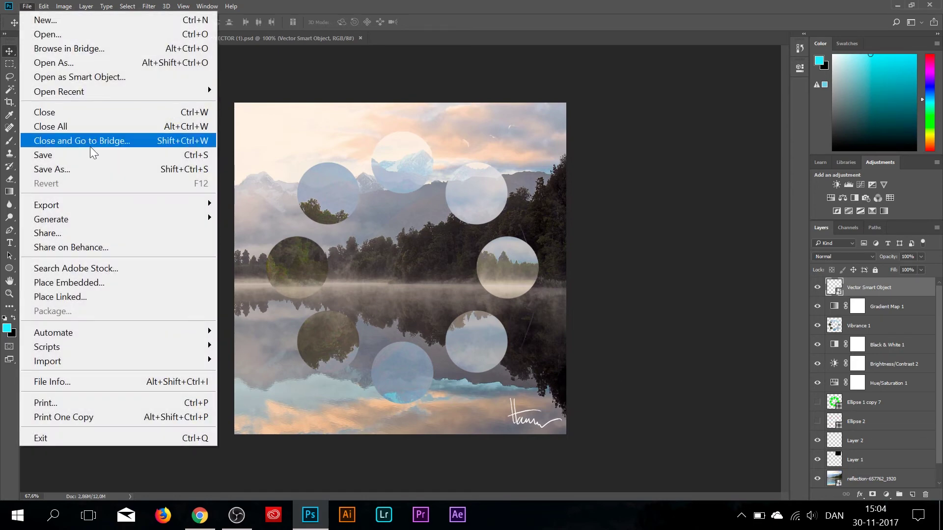
Save the composition as Nature.psd in Photoshop format with layers
click(85, 167)
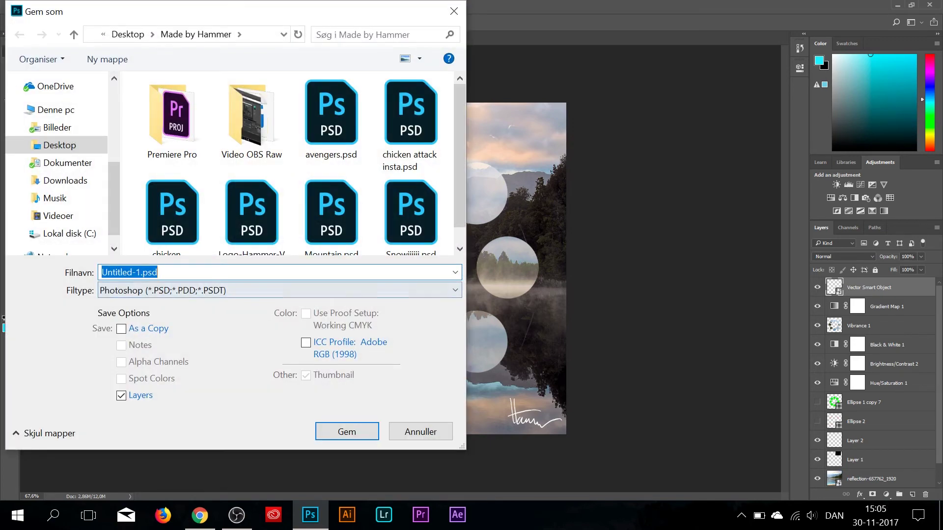
drag(142, 272, 96, 279)
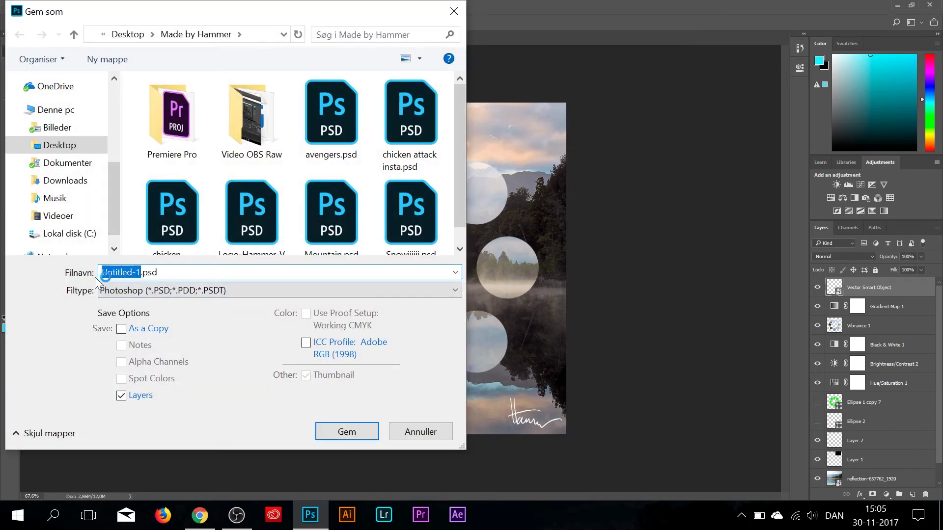
text(Nature)
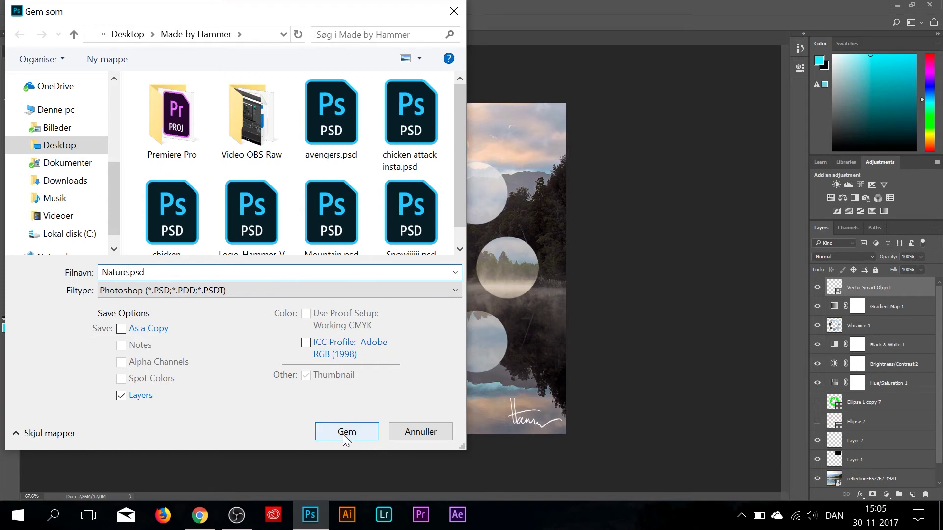
click(344, 432)
click(584, 160)
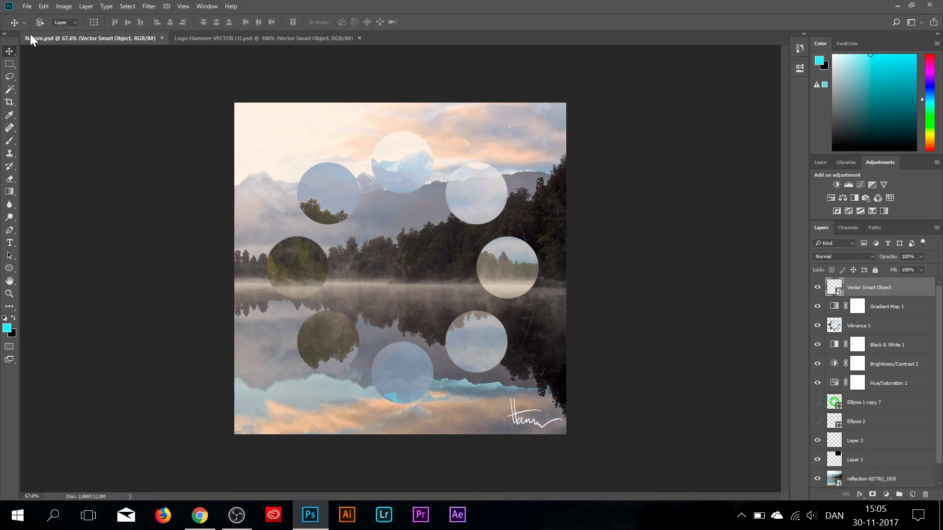
Resize and nudge the signature, then undo those changes
click(25, 7)
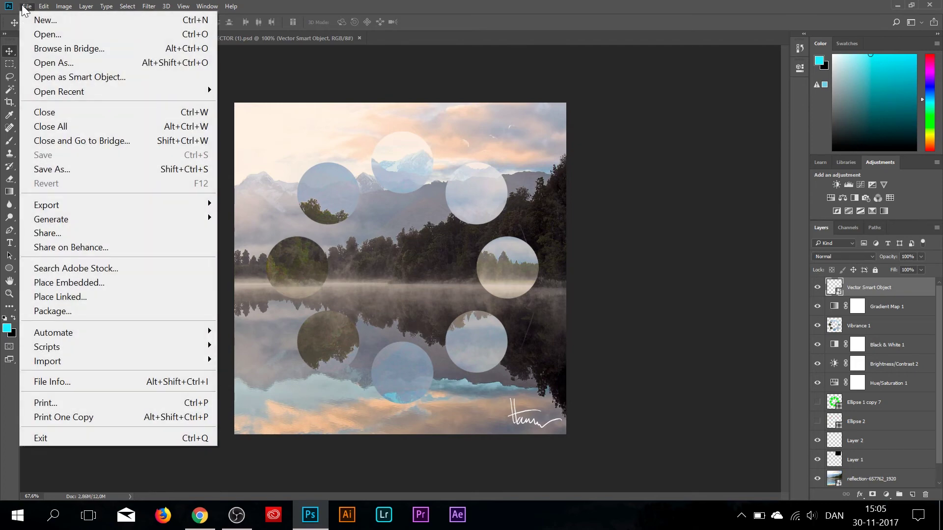
click(24, 6)
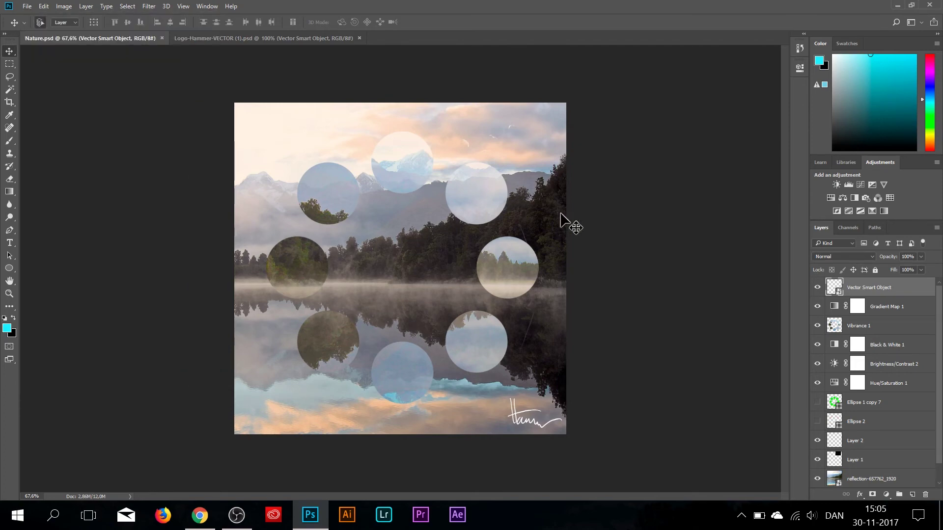
key(ctrl+t)
drag(508, 397, 516, 420)
click(334, 18)
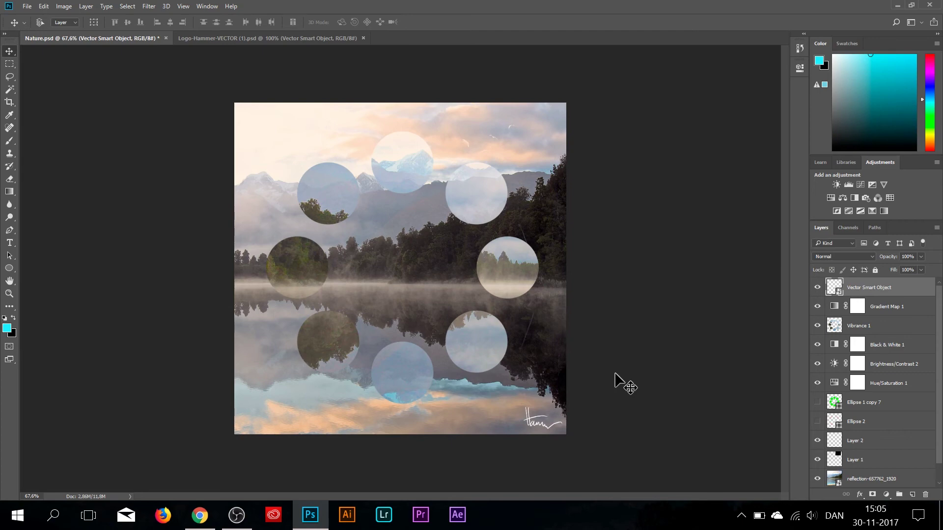
key(Left)
key(Left)
key(Left)
key(Left)
key(ctrl+alt+z)
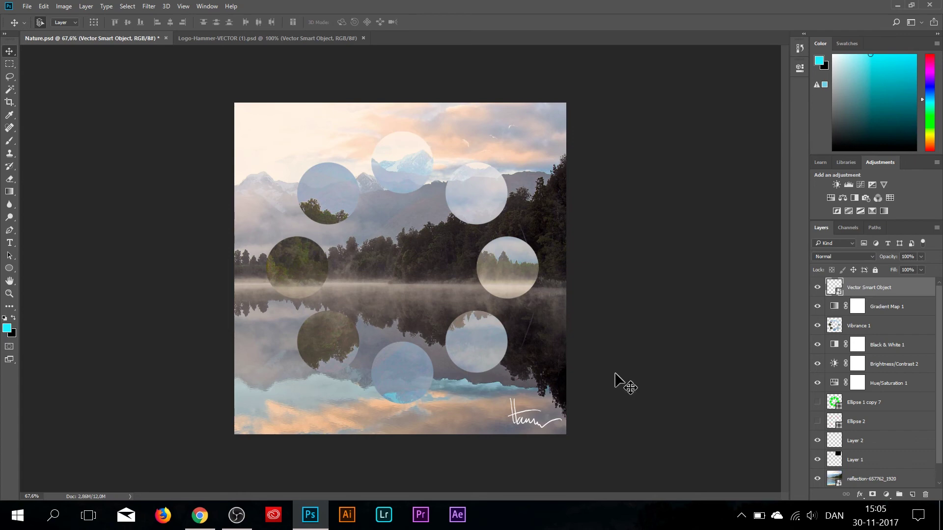
Rescale the signature in the bottom-right corner, nudge it left, and save Nature.psd
key(ctrl+t)
drag(502, 395, 514, 416)
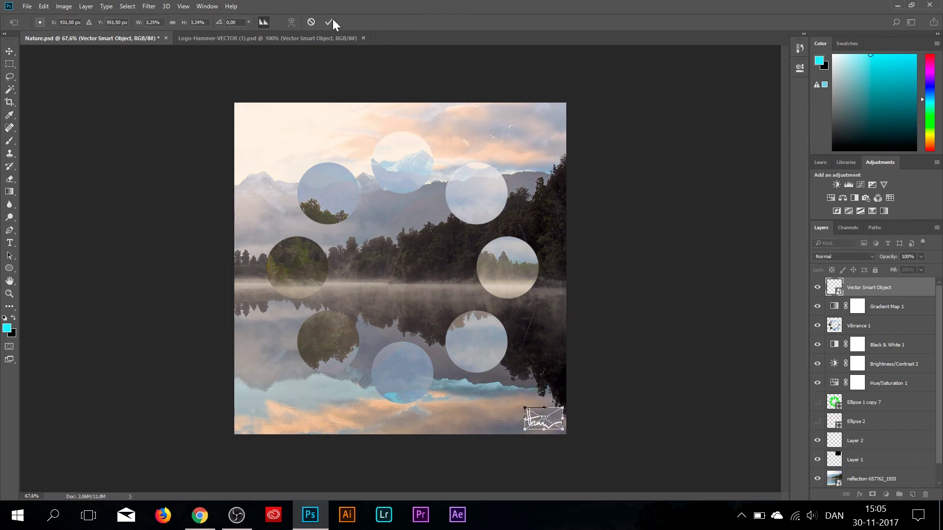
click(329, 22)
key(Left)
key(Left)
key(Left)
key(Left)
key(Left)
key(Left)
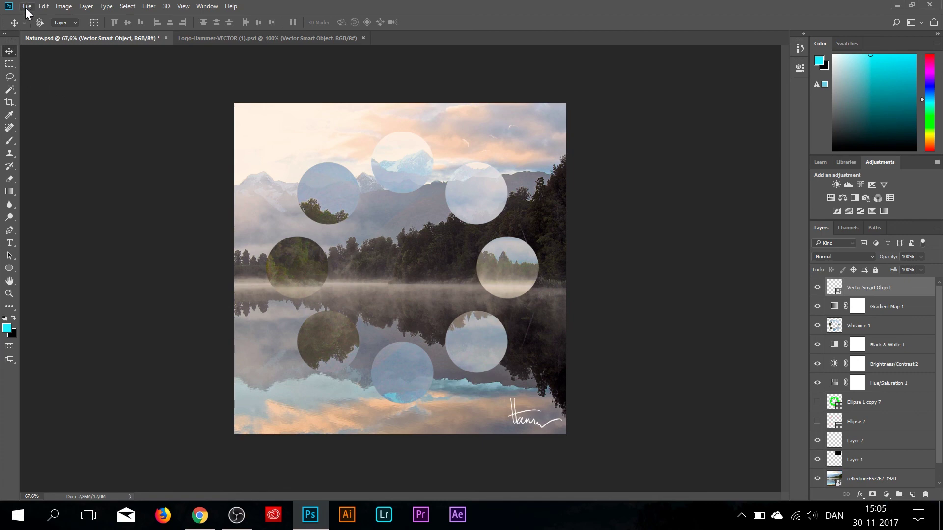
key(z)
drag(484, 257, 450, 265)
key(v)
key(z)
key(ctrl+s)
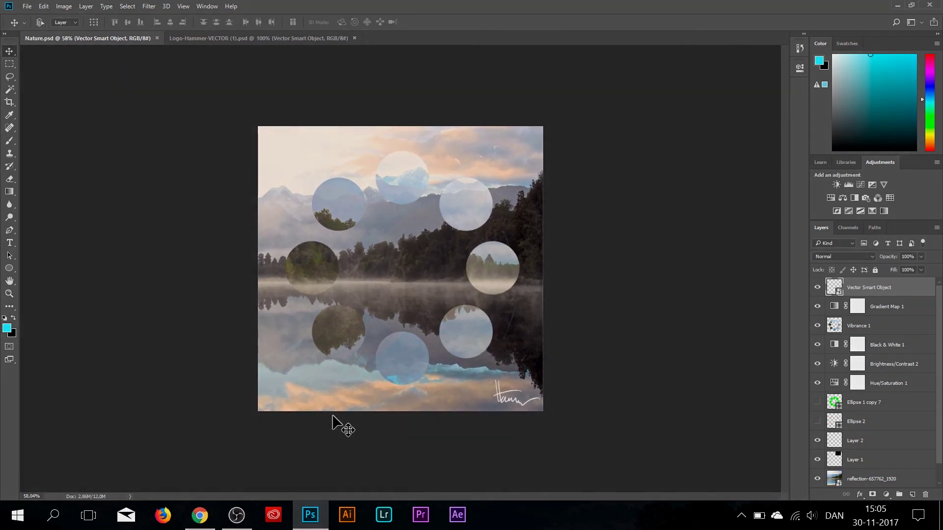